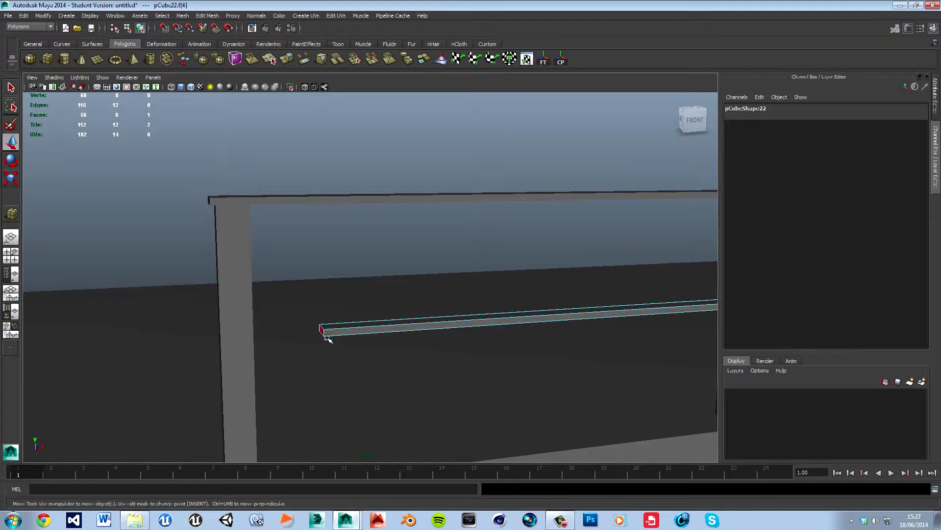
{"action": "key", "text": "Delete"}
{"action": "mouse_move", "coordinate": [483, 301]}
{"action": "left_mouse_down", "text": "alt"}
{"action": "mouse_move", "coordinate": [634, 277]}
{"action": "mouse_move", "coordinate": [475, 311]}
{"action": "left_mouse_up", "text": "alt"}
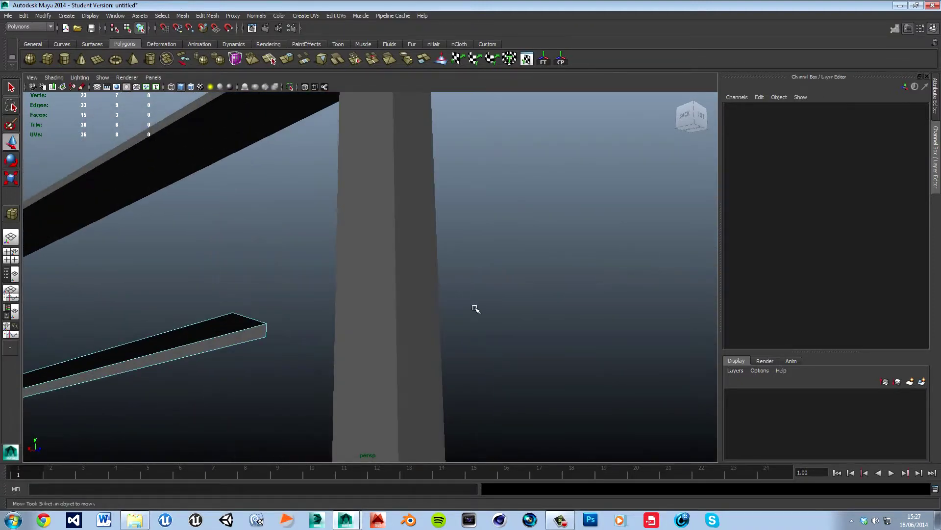
{"action": "key", "text": "ctrl+z"}
- Delete the faces at both ends of the long railing's lower rail
{"action": "left_click", "coordinate": [248, 328]}
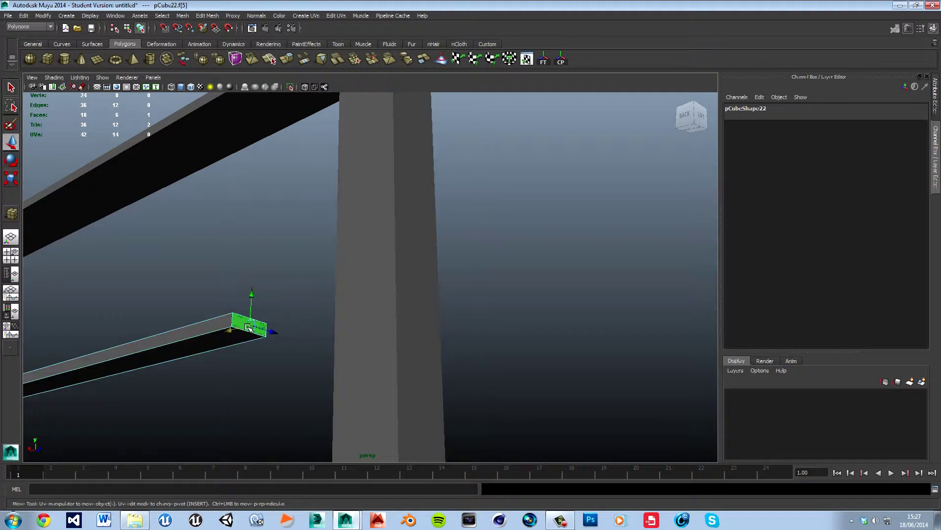
{"action": "key", "text": "Delete"}
{"action": "left_click_drag", "start_coordinate": [217, 306], "coordinate": [610, 297], "text": "alt"}
{"action": "right_click_drag", "start_coordinate": [610, 296], "coordinate": [485, 353], "text": "alt"}
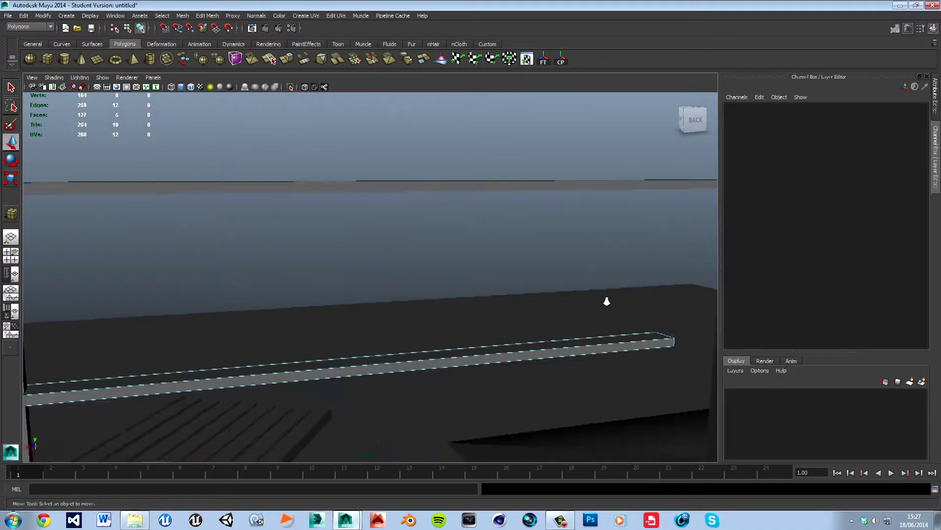
{"action": "middle_click_drag", "start_coordinate": [485, 353], "coordinate": [558, 324], "text": "alt"}
{"action": "left_click_drag", "start_coordinate": [558, 324], "coordinate": [412, 318], "text": "alt"}
{"action": "left_click", "coordinate": [430, 312]}
{"action": "key", "text": "Delete"}
- Slide the open-ended lower rail along the railing to Translate X -1.923 so it reaches the end post
{"action": "right_click_drag", "start_coordinate": [442, 310], "coordinate": [492, 299]}
{"action": "left_click", "coordinate": [479, 307]}
{"action": "middle_click_drag", "start_coordinate": [479, 307], "coordinate": [392, 314], "text": "alt"}
{"action": "right_click_drag", "start_coordinate": [392, 314], "coordinate": [324, 316], "text": "alt"}
{"action": "left_click_drag", "start_coordinate": [325, 316], "coordinate": [457, 309], "text": "alt"}
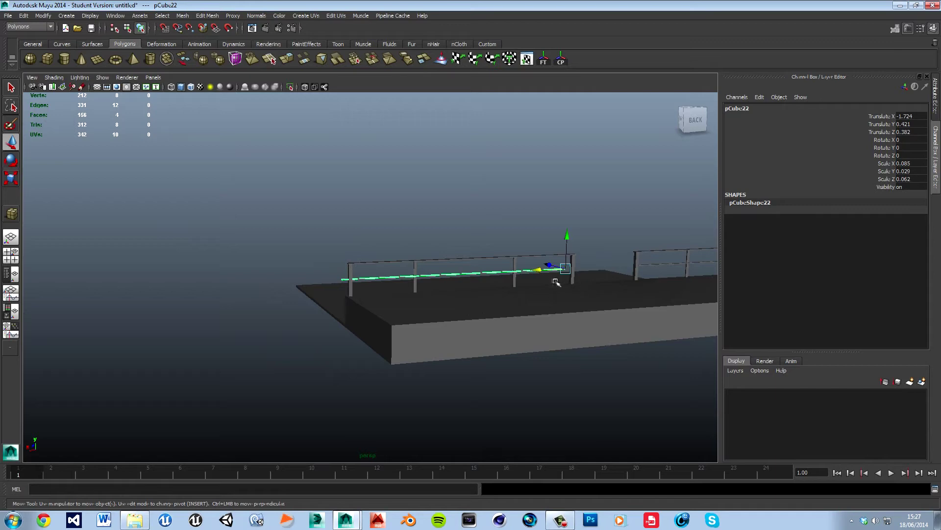
{"action": "middle_click_drag", "start_coordinate": [545, 277], "coordinate": [455, 278]}
{"action": "right_click_drag", "start_coordinate": [455, 277], "coordinate": [563, 288], "text": "alt"}
{"action": "middle_click_drag", "start_coordinate": [563, 289], "coordinate": [311, 331], "text": "alt"}
{"action": "right_click_drag", "start_coordinate": [312, 331], "coordinate": [429, 326], "text": "alt"}
{"action": "middle_click_drag", "start_coordinate": [429, 325], "coordinate": [383, 312], "text": "alt"}
{"action": "right_click_drag", "start_coordinate": [384, 312], "coordinate": [426, 324], "text": "alt"}
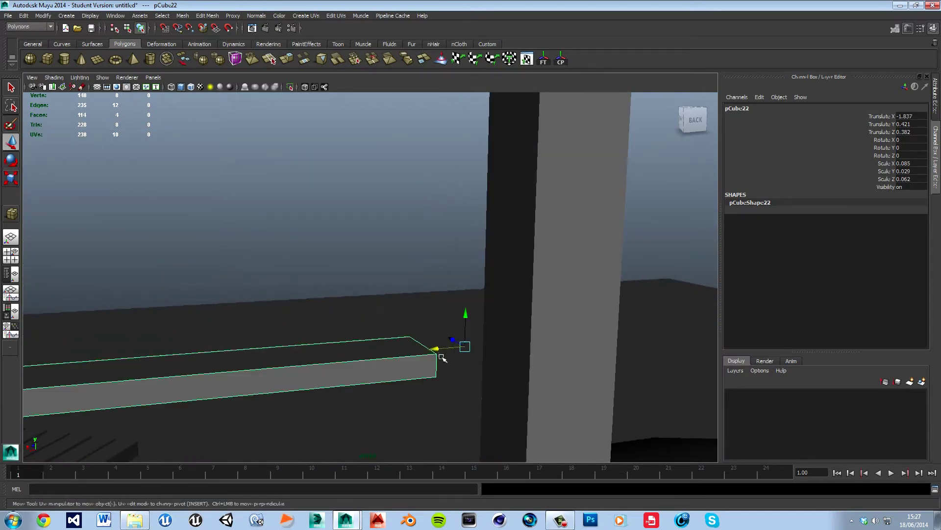
{"action": "left_click", "coordinate": [425, 275]}
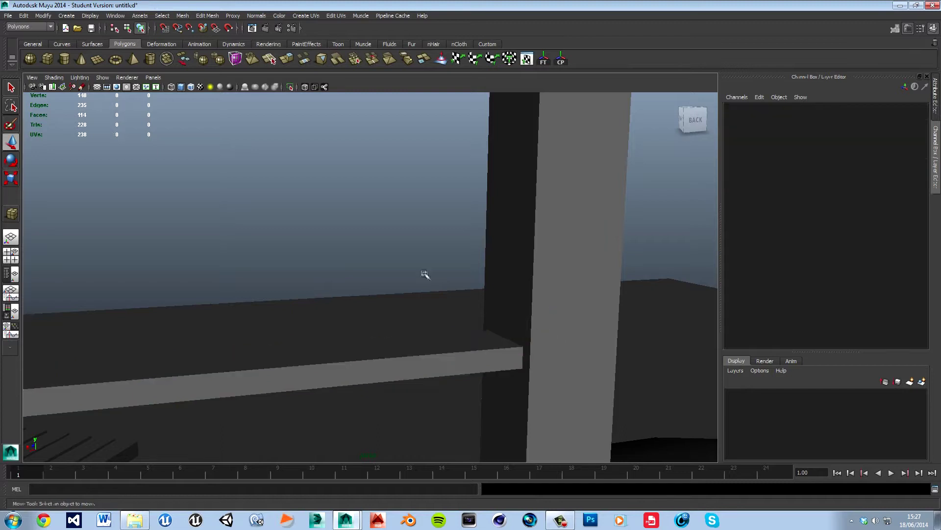
{"action": "scroll", "coordinate": [426, 277], "scroll_direction": "down", "scroll_amount": 6}
{"action": "scroll", "coordinate": [425, 276], "scroll_direction": "up", "scroll_amount": 3}
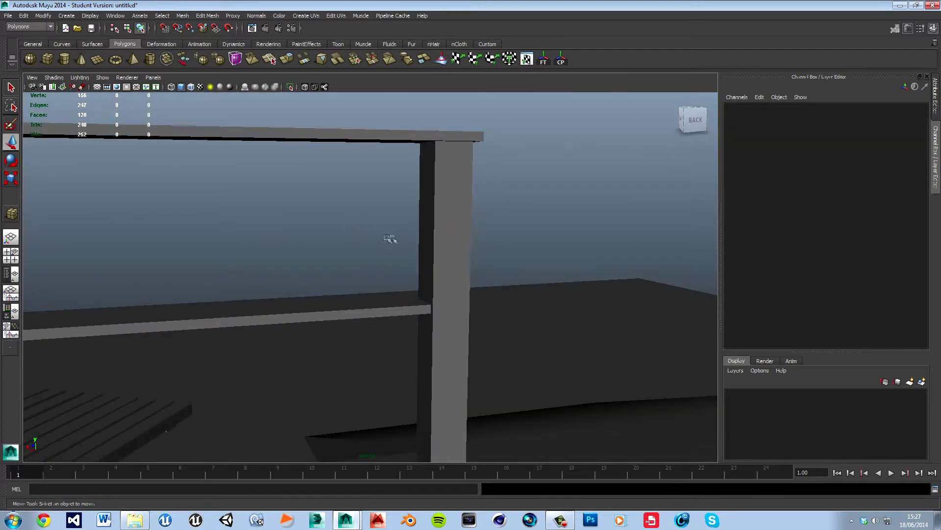
- Delete the top face of the intermediate post at Translate X -0.283 in the long railing
{"action": "middle_click_drag", "start_coordinate": [345, 251], "coordinate": [465, 258], "text": "alt"}
{"action": "left_click_drag", "start_coordinate": [418, 283], "coordinate": [365, 303], "text": "alt"}
{"action": "left_click", "coordinate": [388, 280]}
{"action": "key", "text": "f"}
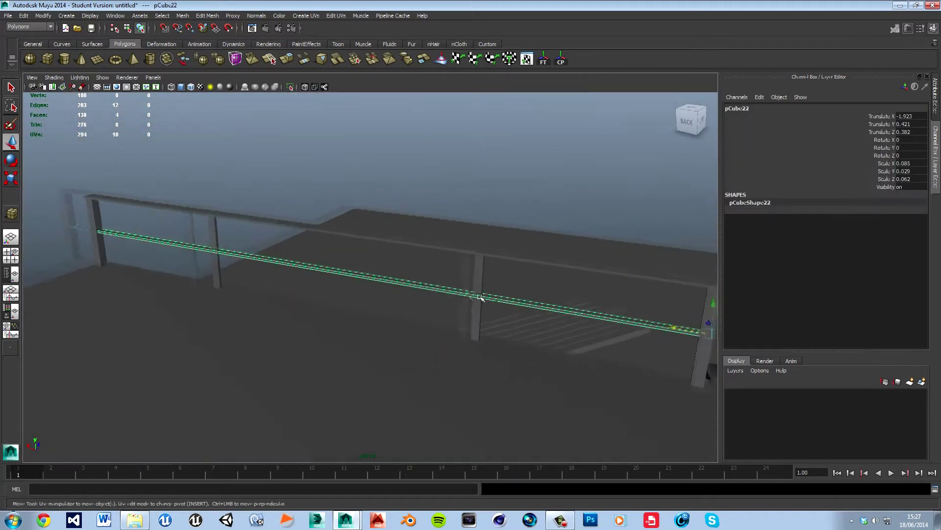
{"action": "left_click_drag", "start_coordinate": [550, 312], "coordinate": [389, 265], "text": "alt"}
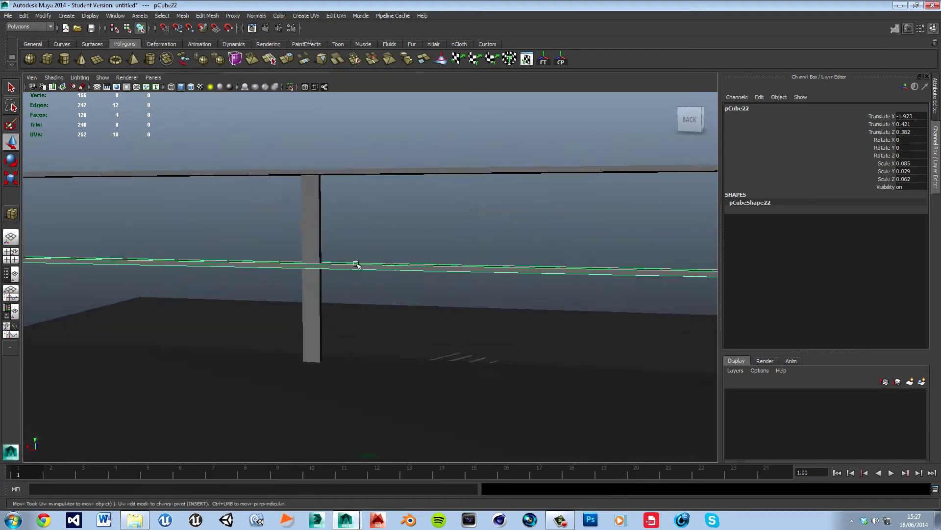
{"action": "left_click", "coordinate": [316, 227]}
{"action": "middle_click_drag", "start_coordinate": [422, 249], "coordinate": [471, 273], "text": "alt"}
{"action": "left_click_drag", "start_coordinate": [437, 242], "coordinate": [478, 334]}
{"action": "right_click_drag", "start_coordinate": [433, 361], "coordinate": [431, 361]}
{"action": "left_click", "coordinate": [431, 360]}
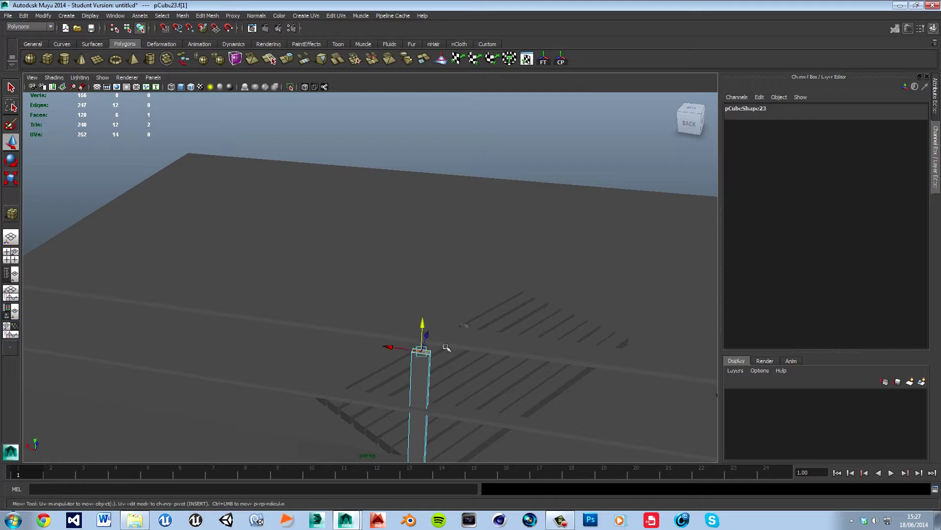
{"action": "key", "text": "Delete"}
- Raise the intermediate post above the top rail and delete its bottom face
{"action": "right_click_drag", "start_coordinate": [430, 361], "coordinate": [449, 346]}
{"action": "left_click", "coordinate": [430, 359]}
{"action": "left_click_drag", "start_coordinate": [429, 369], "coordinate": [448, 271]}
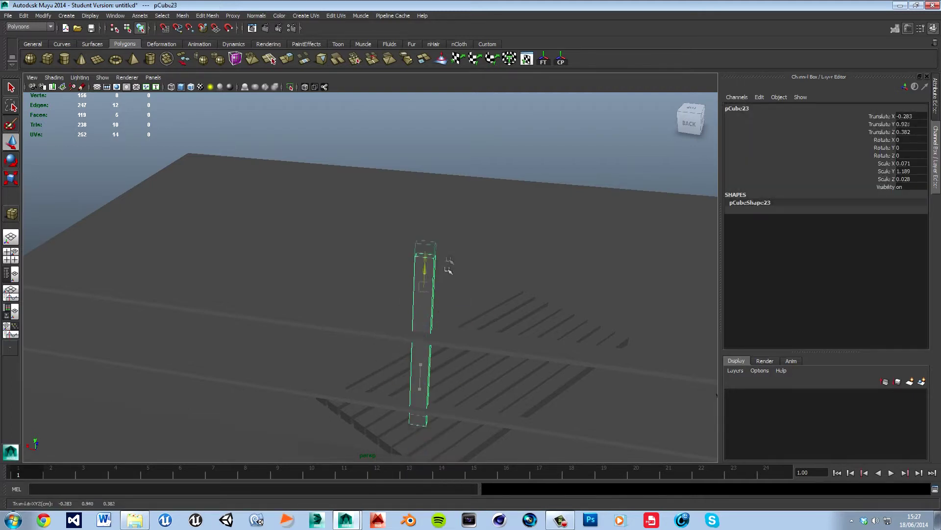
{"action": "left_click_drag", "start_coordinate": [480, 336], "coordinate": [544, 307], "text": "alt"}
{"action": "left_click_drag", "start_coordinate": [391, 383], "coordinate": [371, 409], "text": "alt"}
{"action": "right_click_drag", "start_coordinate": [374, 431], "coordinate": [366, 356]}
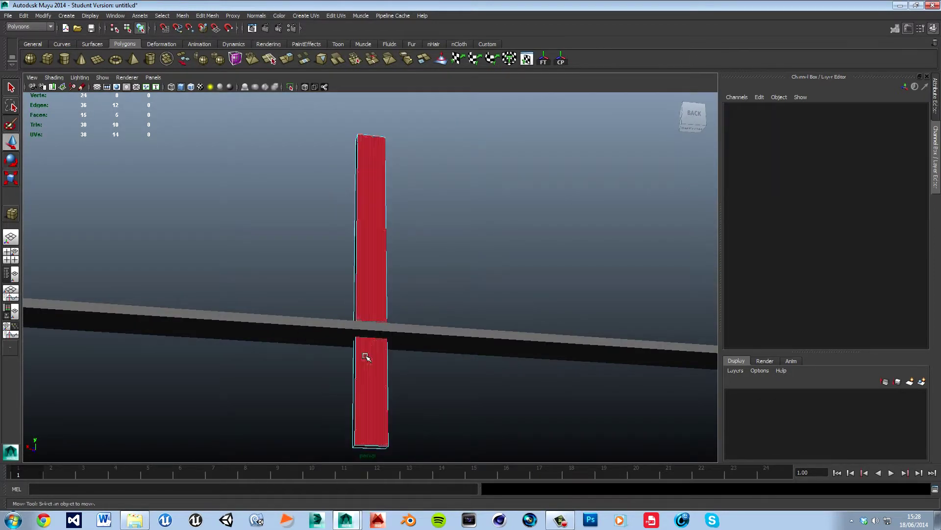
{"action": "left_click", "coordinate": [376, 452]}
- Lower the open-ended intermediate post back under the top rail, to about Translate Y 0.593
{"action": "right_click_drag", "start_coordinate": [378, 320], "coordinate": [420, 295]}
{"action": "left_click", "coordinate": [383, 230]}
{"action": "left_click_drag", "start_coordinate": [371, 176], "coordinate": [382, 400]}
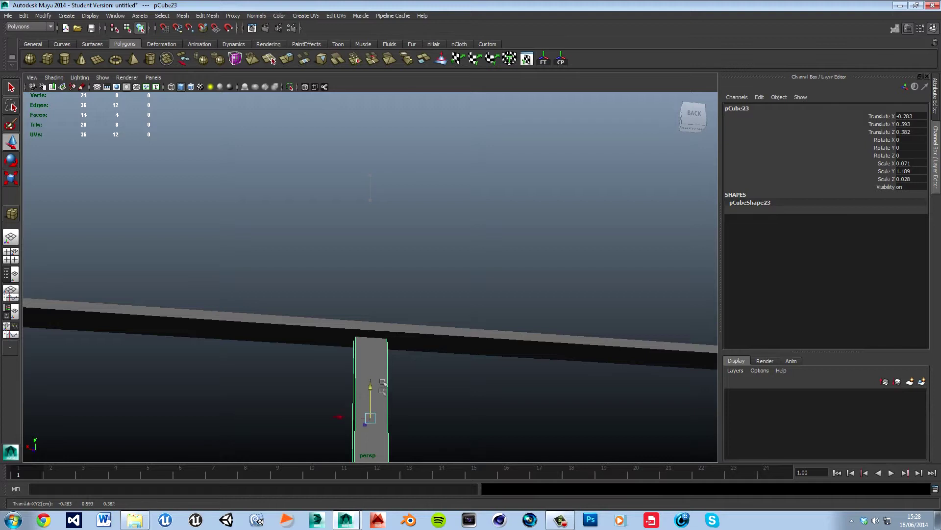
{"action": "left_click", "coordinate": [475, 297]}
- Replace the other intermediate post with a duplicate of the open-ended one, placed near Translate X 2.16
{"action": "left_click_drag", "start_coordinate": [392, 358], "coordinate": [367, 385], "text": "alt"}
{"action": "middle_click_drag", "start_coordinate": [368, 385], "coordinate": [486, 338], "text": "alt"}
{"action": "right_click_drag", "start_coordinate": [485, 339], "coordinate": [366, 362], "text": "alt"}
{"action": "middle_click_drag", "start_coordinate": [366, 362], "coordinate": [553, 371], "text": "alt"}
{"action": "middle_click_drag", "start_coordinate": [117, 372], "coordinate": [462, 342], "text": "alt"}
{"action": "left_click", "coordinate": [389, 281]}
{"action": "right_click_drag", "start_coordinate": [573, 348], "coordinate": [458, 363], "text": "alt"}
{"action": "left_click_drag", "start_coordinate": [463, 365], "coordinate": [388, 349], "text": "alt"}
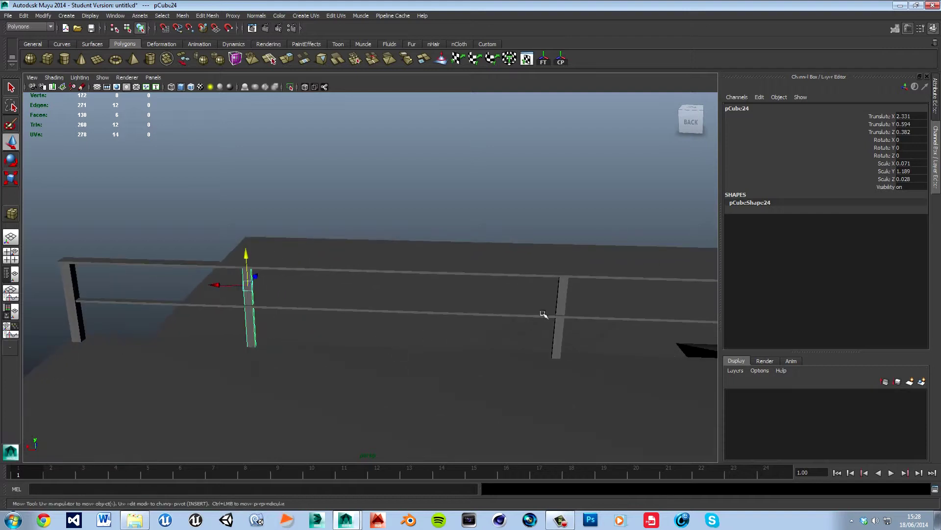
{"action": "left_click_drag", "start_coordinate": [538, 295], "coordinate": [245, 293]}
{"action": "left_click", "coordinate": [250, 295]}
{"action": "key", "text": "Delete"}
{"action": "left_click", "coordinate": [300, 294]}
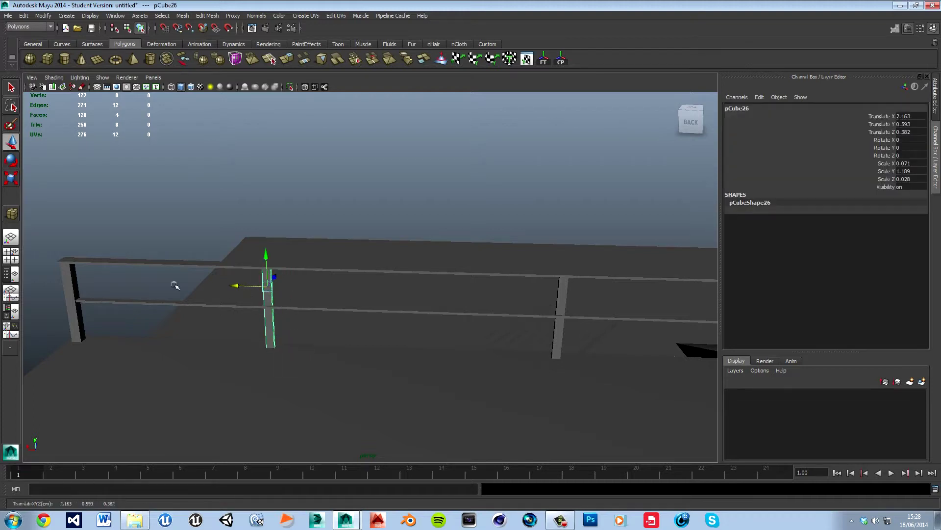
- Slide the end post at the platform's outer edge out to Translate X 4.214 and delete its top and bottom faces
{"action": "left_click", "coordinate": [77, 287]}
{"action": "left_click_drag", "start_coordinate": [105, 288], "coordinate": [404, 366], "text": "alt"}
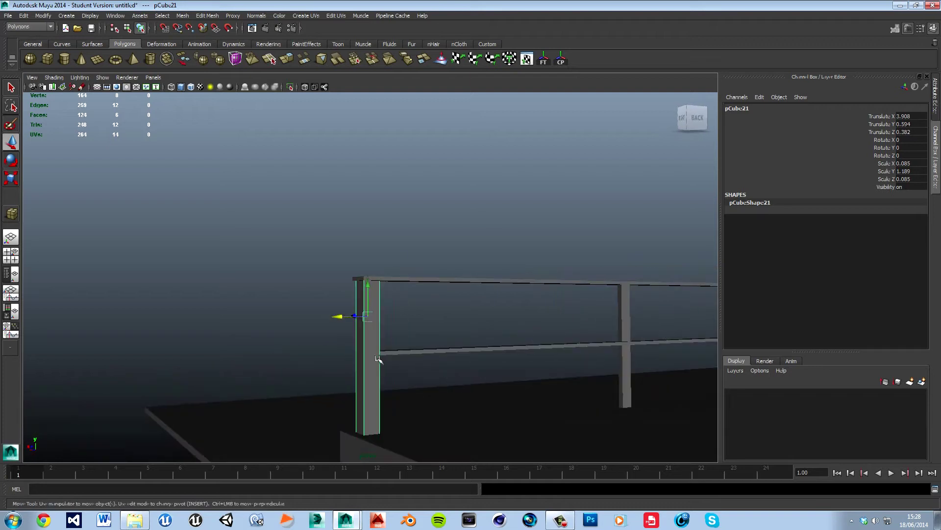
{"action": "left_click_drag", "start_coordinate": [341, 319], "coordinate": [434, 325]}
{"action": "right_click_drag", "start_coordinate": [375, 362], "coordinate": [375, 370]}
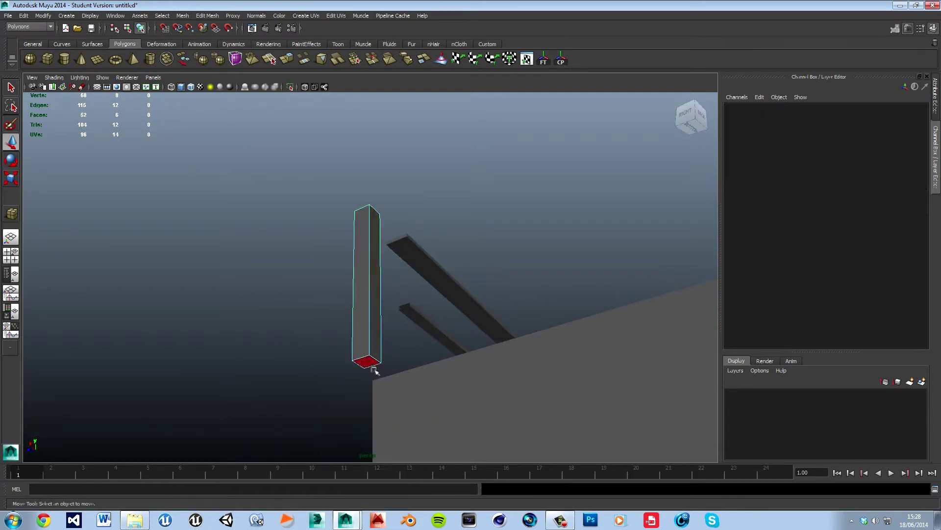
{"action": "left_click_drag", "start_coordinate": [406, 333], "coordinate": [402, 367], "text": "alt"}
{"action": "left_click", "coordinate": [376, 325]}
{"action": "key", "text": "Delete"}
- Slide the open-ended outer post back along X under the end of the top rail
{"action": "right_click_drag", "start_coordinate": [376, 335], "coordinate": [409, 311]}
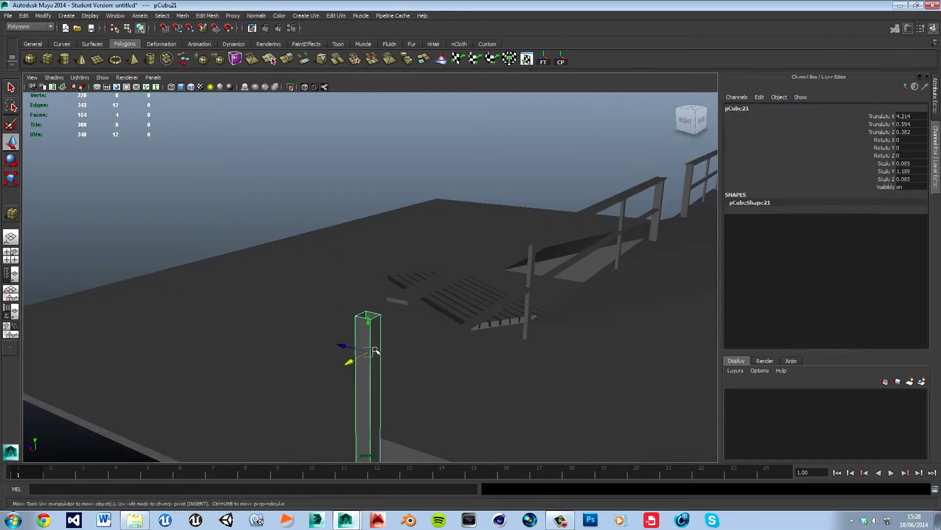
{"action": "left_click_drag", "start_coordinate": [357, 371], "coordinate": [397, 351]}
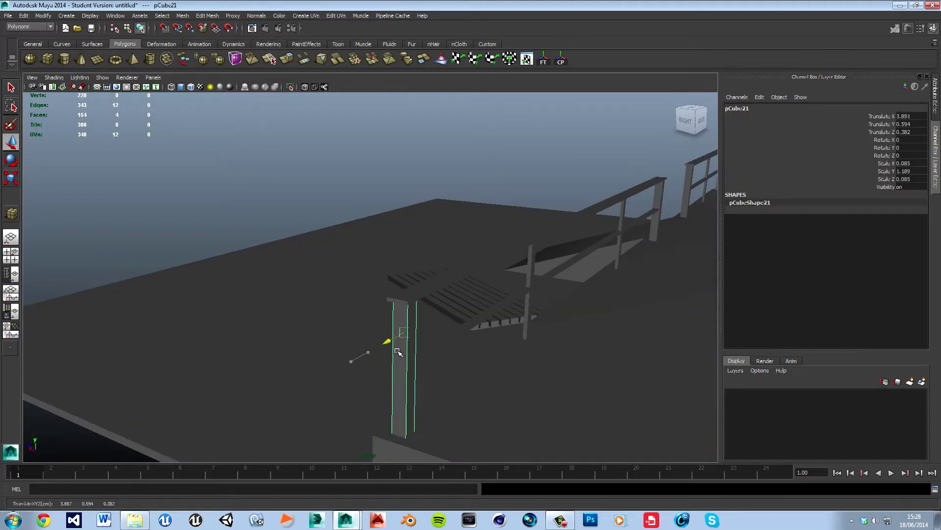
{"action": "left_click", "coordinate": [422, 188]}
- Move the long railing's end post beside the ramp out to Translate X -2.506 and raise it to Translate Y 0.968
{"action": "left_click_drag", "start_coordinate": [613, 289], "coordinate": [551, 302], "text": "alt"}
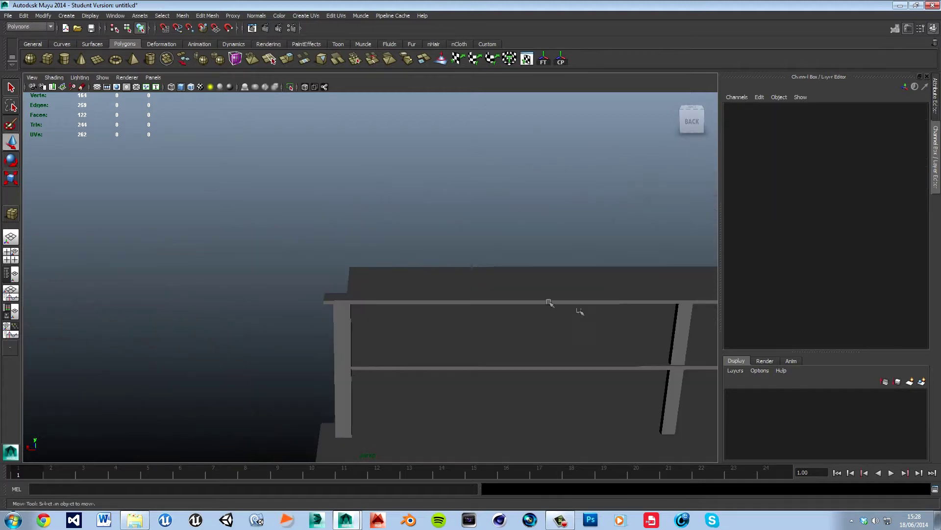
{"action": "right_click_drag", "start_coordinate": [551, 302], "coordinate": [524, 290], "text": "alt"}
{"action": "middle_click_drag", "start_coordinate": [524, 290], "coordinate": [496, 278], "text": "alt"}
{"action": "middle_click_drag", "start_coordinate": [584, 282], "coordinate": [347, 276], "text": "alt"}
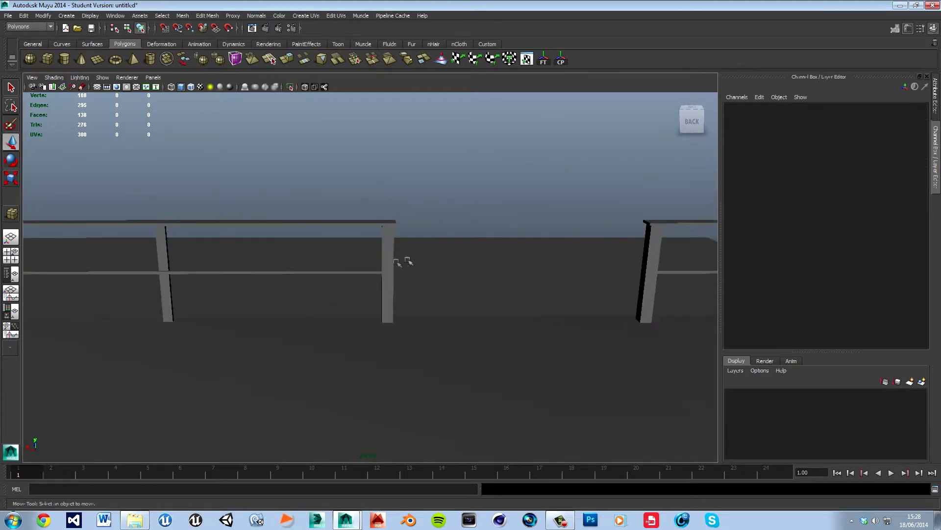
{"action": "left_click", "coordinate": [407, 257]}
{"action": "left_click", "coordinate": [393, 257]}
{"action": "left_click_drag", "start_coordinate": [362, 256], "coordinate": [441, 255]}
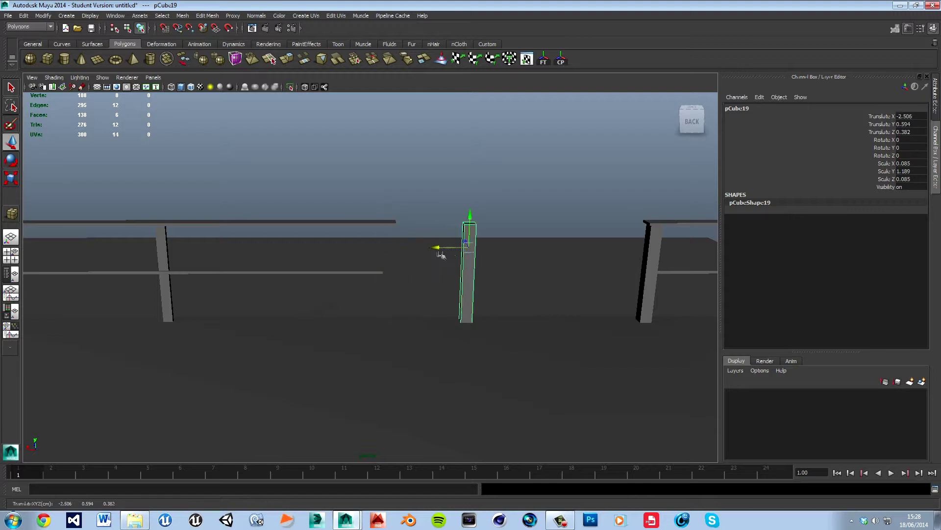
{"action": "left_click_drag", "start_coordinate": [476, 221], "coordinate": [510, 236]}
- Delete the top and bottom faces of the isolated end post
{"action": "key", "text": "f"}
{"action": "right_click_drag", "start_coordinate": [390, 133], "coordinate": [420, 111]}
{"action": "left_click", "coordinate": [373, 119]}
{"action": "key", "text": "Delete"}
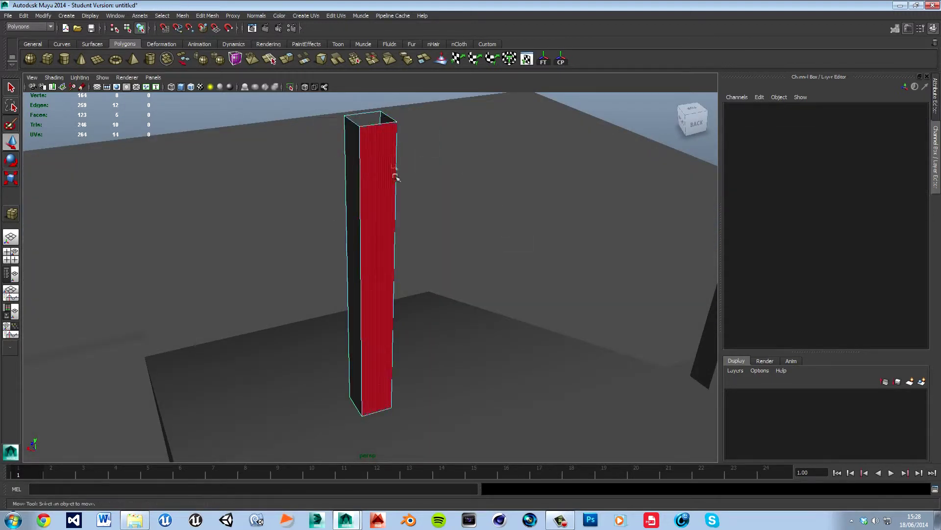
{"action": "left_click_drag", "start_coordinate": [402, 286], "coordinate": [417, 250], "text": "alt"}
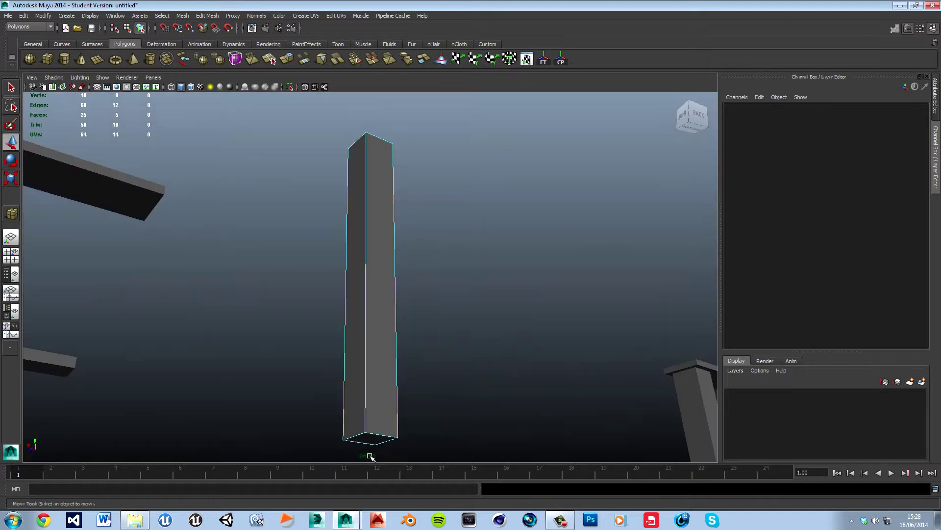
{"action": "right_click_drag", "start_coordinate": [376, 324], "coordinate": [410, 316]}
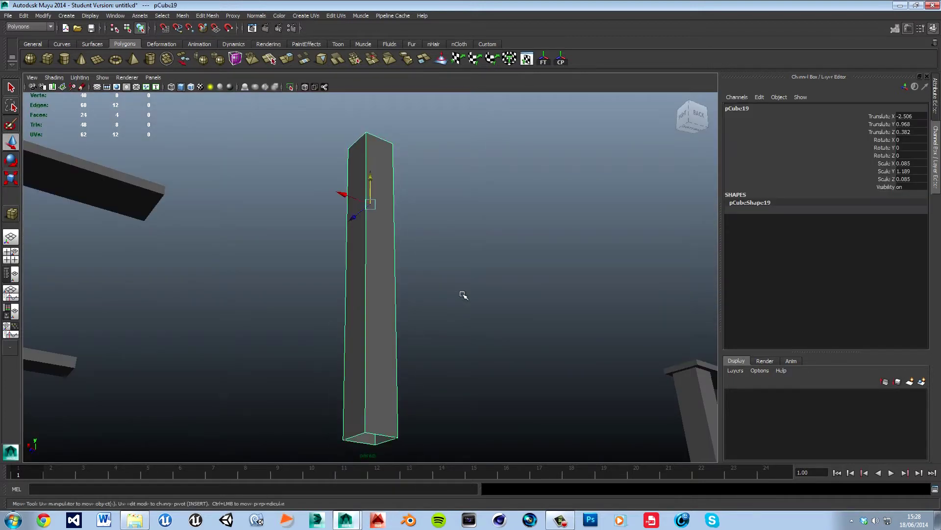
- Move the open-ended post back down into place under the ramp-side end of the top rail
{"action": "left_click_drag", "start_coordinate": [461, 294], "coordinate": [404, 328], "text": "alt"}
{"action": "scroll", "coordinate": [404, 329], "scroll_direction": "down", "scroll_amount": 3}
{"action": "left_click_drag", "start_coordinate": [373, 201], "coordinate": [221, 302]}
{"action": "left_click_drag", "start_coordinate": [268, 324], "coordinate": [293, 315], "text": "alt"}
{"action": "middle_click_drag", "start_coordinate": [293, 316], "coordinate": [429, 372], "text": "alt"}
{"action": "scroll", "coordinate": [424, 372], "scroll_direction": "up", "scroll_amount": 3}
{"action": "left_click_drag", "start_coordinate": [319, 444], "coordinate": [328, 448]}
{"action": "left_click", "coordinate": [504, 345]}
- Start saving the scene and choose the Project\Models folder inside Documents as the location
{"action": "left_click_drag", "start_coordinate": [504, 345], "coordinate": [485, 340], "text": "alt"}
{"action": "scroll", "coordinate": [478, 356], "scroll_direction": "down", "scroll_amount": 4}
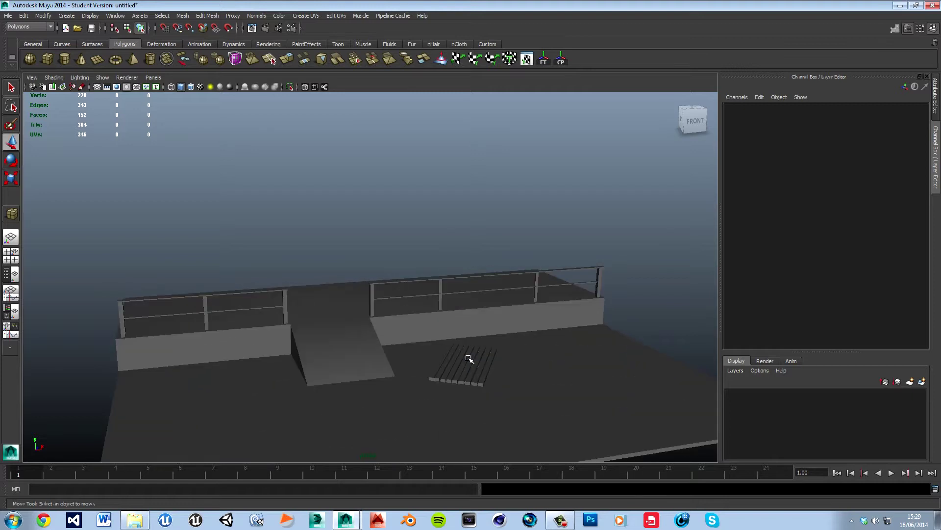
{"action": "key", "text": "ctrl+s"}
{"action": "left_click", "coordinate": [360, 174]}
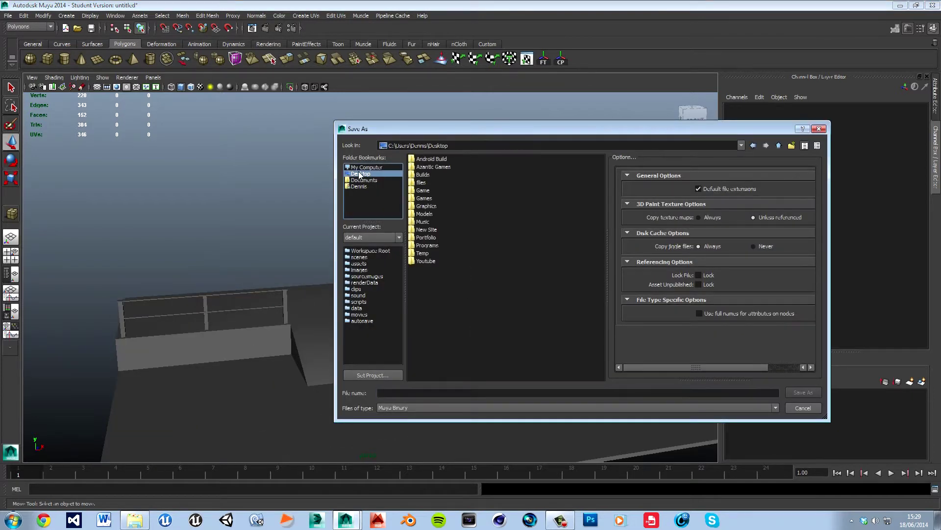
{"action": "left_click", "coordinate": [373, 180]}
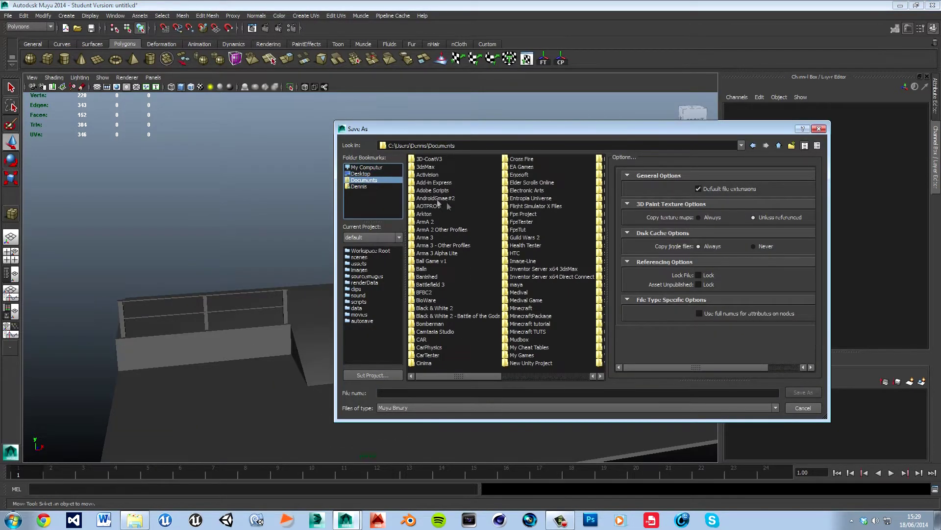
{"action": "left_click", "coordinate": [448, 205]}
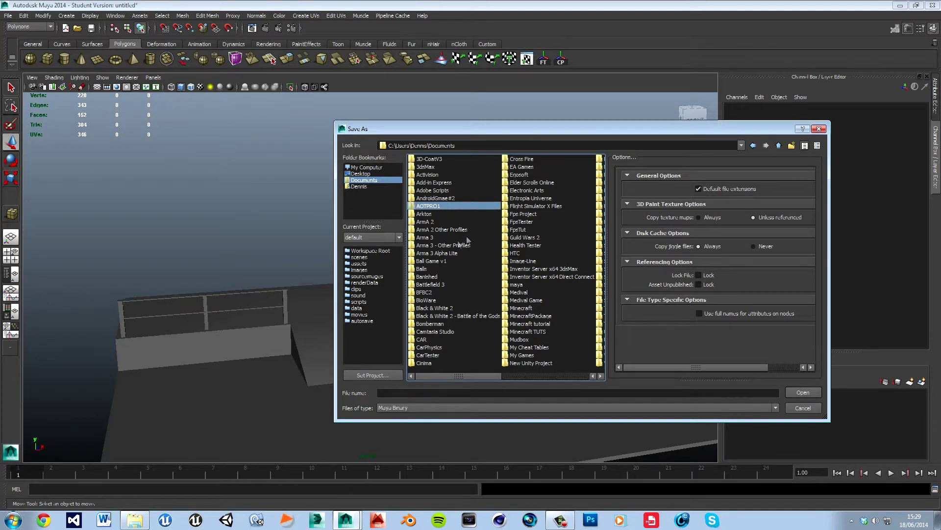
{"action": "key", "text": "p"}
{"action": "double_click", "coordinate": [532, 191]}
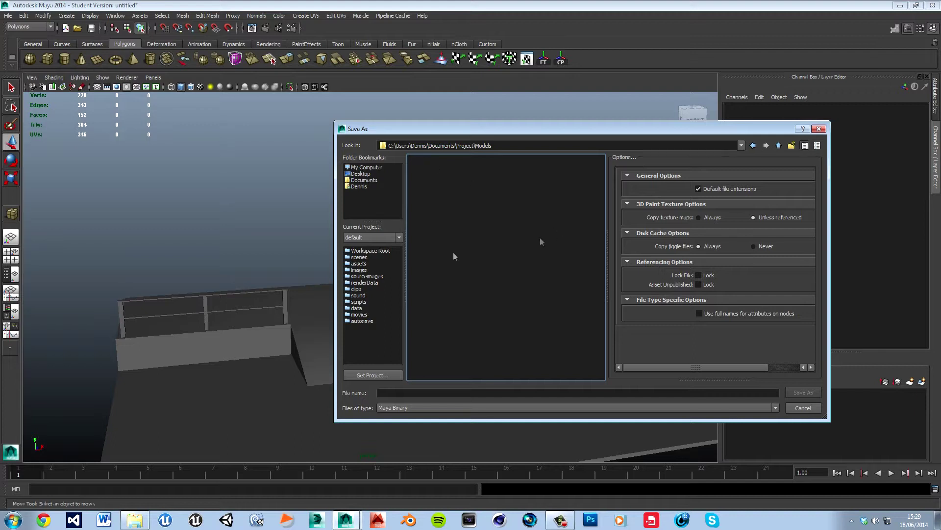
- Save the scene as a Maya Binary file named HangMockup1, accepting the student version notice
{"action": "left_click", "coordinate": [399, 393]}
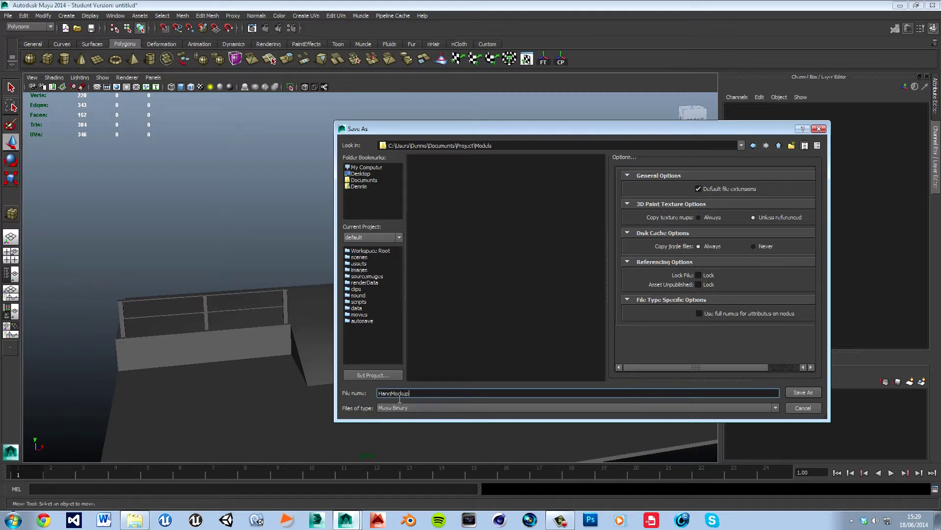
{"action": "key", "text": "Return"}
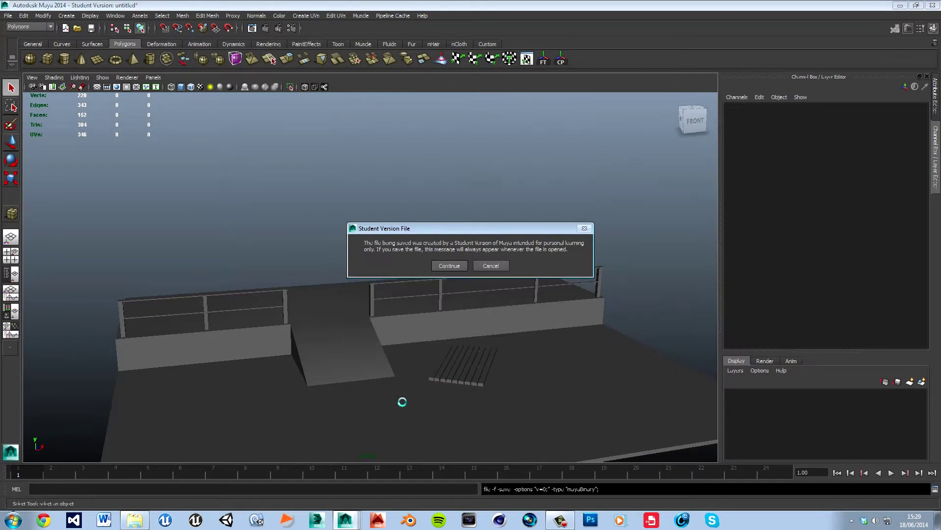
{"action": "key", "text": "Return"}
- Select the slatted pallet beside the ramp and set the Move tool's axis to World
{"action": "key", "text": "w"}
{"action": "left_click_drag", "start_coordinate": [384, 323], "coordinate": [399, 356], "text": "alt"}
{"action": "middle_click_drag", "start_coordinate": [484, 392], "coordinate": [461, 328], "text": "alt"}
{"action": "scroll", "coordinate": [477, 300], "scroll_direction": "down", "scroll_amount": 2}
{"action": "scroll", "coordinate": [461, 328], "scroll_direction": "down", "scroll_amount": 1}
{"action": "scroll", "coordinate": [458, 334], "scroll_direction": "up", "scroll_amount": 5}
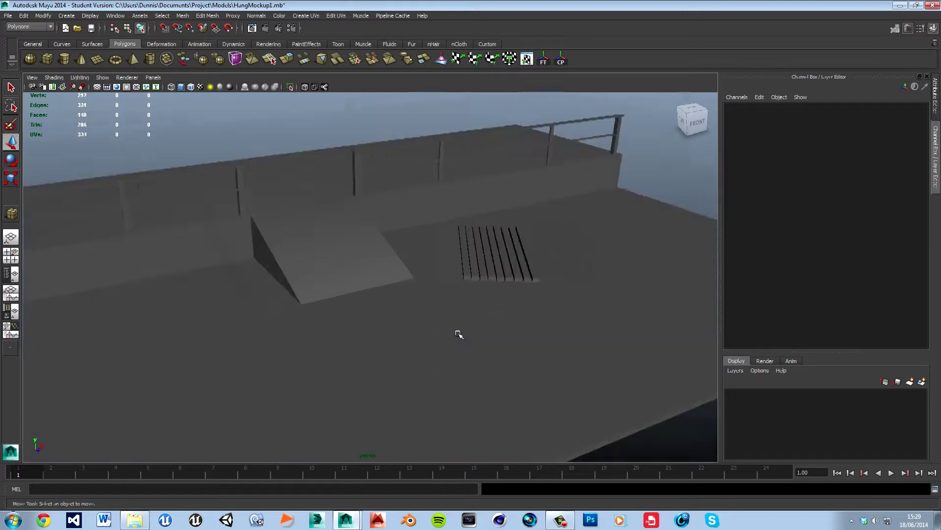
{"action": "scroll", "coordinate": [460, 334], "scroll_direction": "down", "scroll_amount": 6}
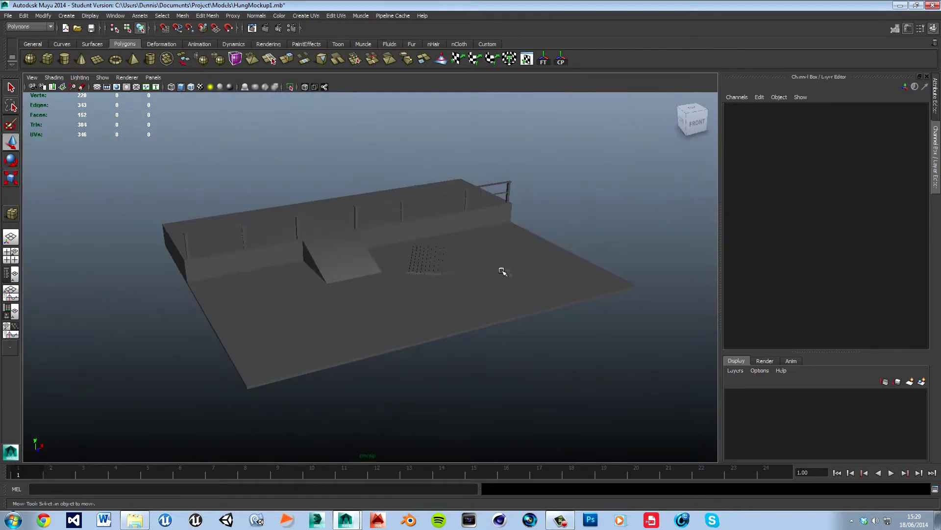
{"action": "left_click", "coordinate": [499, 266]}
{"action": "scroll", "coordinate": [509, 274], "scroll_direction": "up", "scroll_amount": 6}
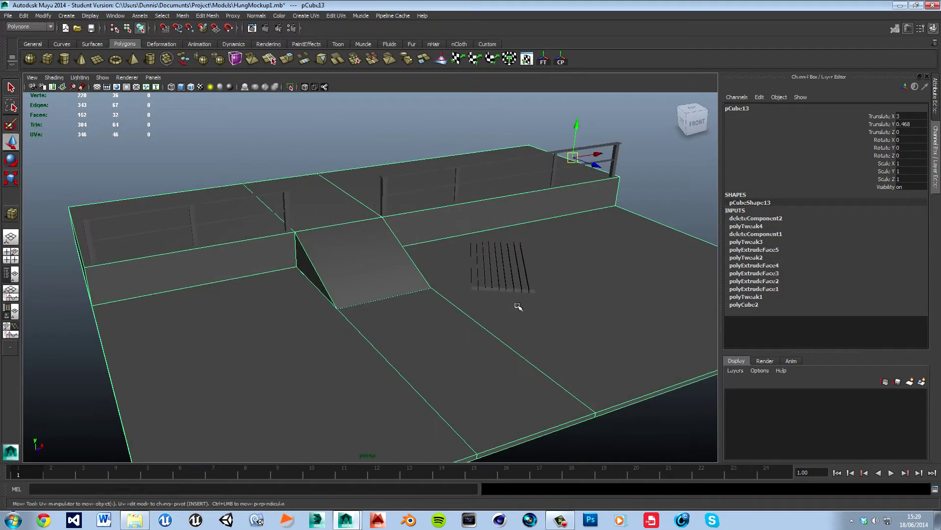
{"action": "left_click", "coordinate": [494, 264]}
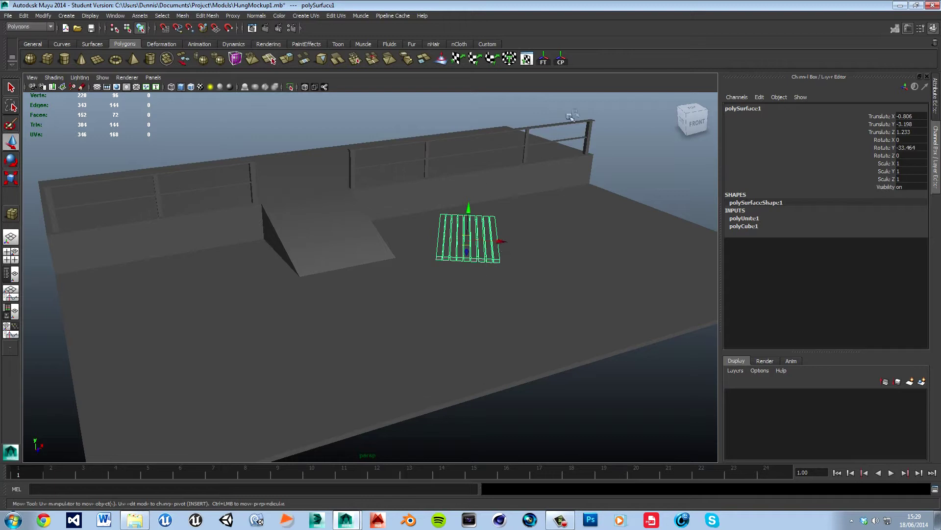
{"action": "double_click", "coordinate": [17, 146]}
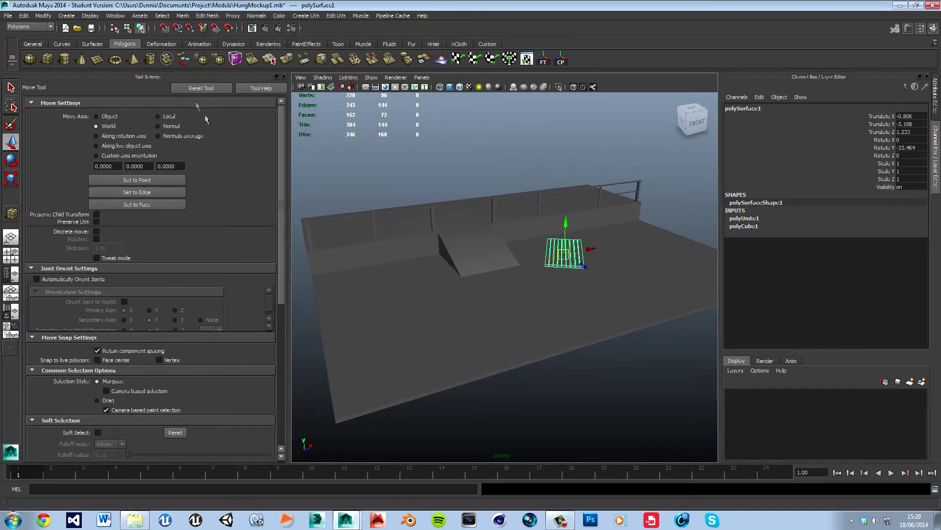
{"action": "left_click", "coordinate": [283, 76]}
- Move the pallet along X to about -5.79, in front of the railed platform, and rotate it to about -35.8° in Y
{"action": "left_click_drag", "start_coordinate": [530, 284], "coordinate": [381, 298], "text": "alt"}
{"action": "key", "text": "e"}
{"action": "key", "text": "w"}
{"action": "key", "text": "e"}
{"action": "key", "text": "w"}
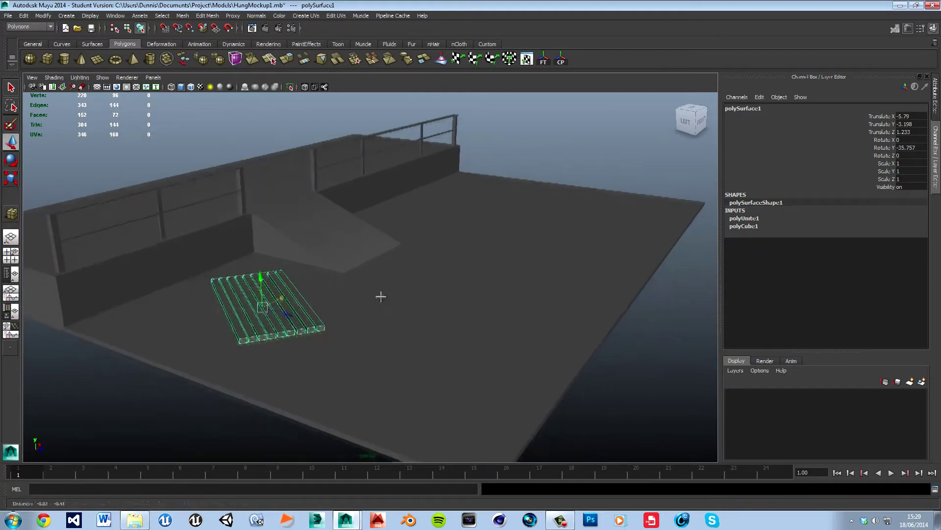
- Duplicate the pallet, move the copy along Z to about 3.36 and rotate it to about -73.6° in Y
{"action": "right_click_drag", "start_coordinate": [381, 298], "coordinate": [346, 303], "text": "alt"}
{"action": "key", "text": "ctrl+d"}
{"action": "left_click_drag", "start_coordinate": [342, 304], "coordinate": [377, 338]}
{"action": "key", "text": "e"}
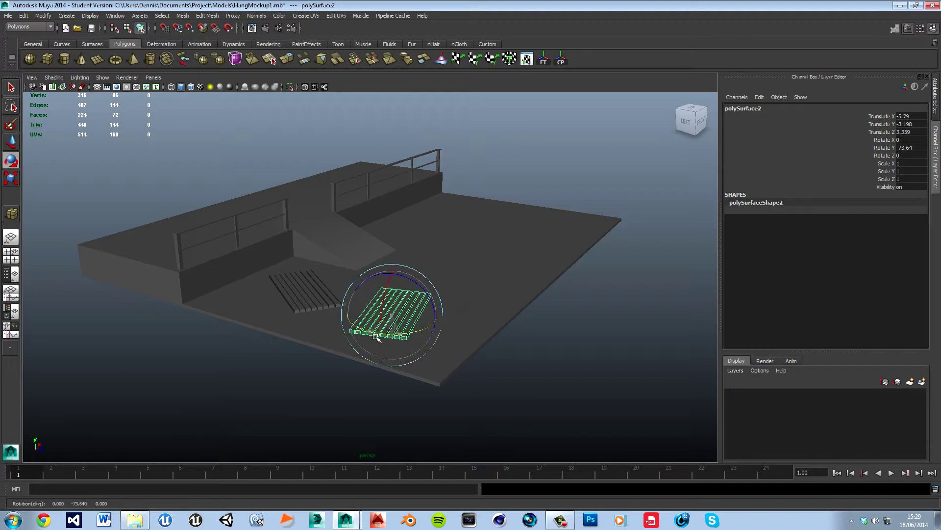
- Duplicate the first pallet near the platform and set the copy's Rotate Y to 0
{"action": "left_click", "coordinate": [317, 306]}
{"action": "key", "text": "ctrl+d"}
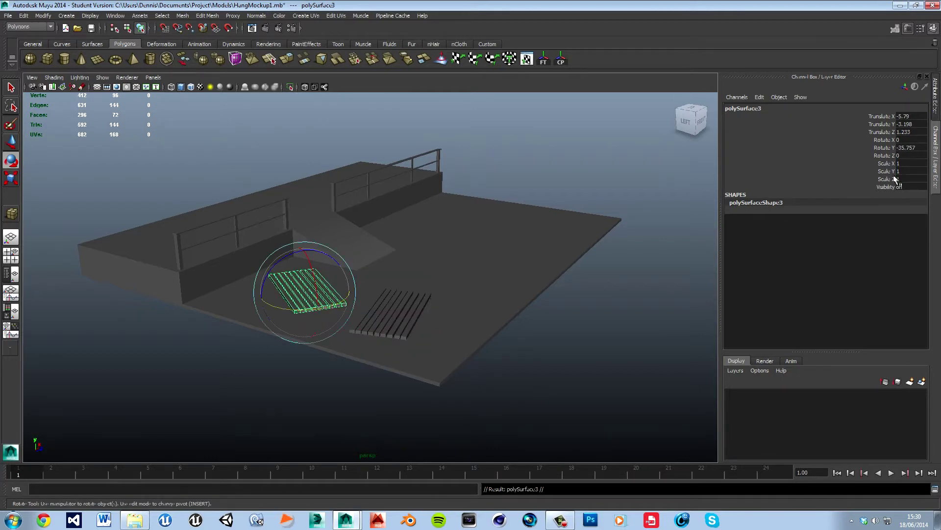
{"action": "left_click", "coordinate": [924, 146]}
{"action": "left_click", "coordinate": [536, 156]}
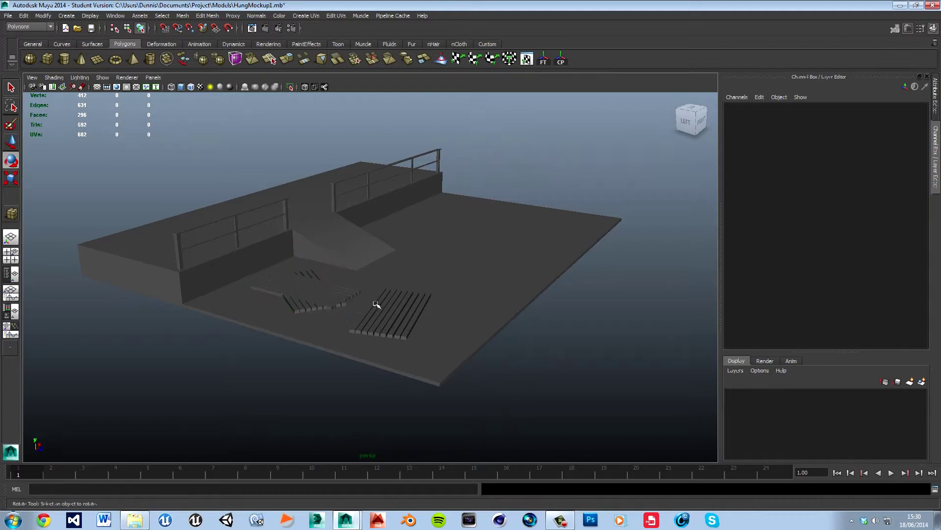
- Tilt the unrotated pallet copy about 43° around X
{"action": "scroll", "coordinate": [372, 306], "scroll_direction": "up", "scroll_amount": 5}
{"action": "middle_click_drag", "start_coordinate": [306, 332], "coordinate": [538, 299], "text": "alt"}
{"action": "left_click", "coordinate": [513, 278]}
{"action": "scroll", "coordinate": [513, 301], "scroll_direction": "down", "scroll_amount": 5}
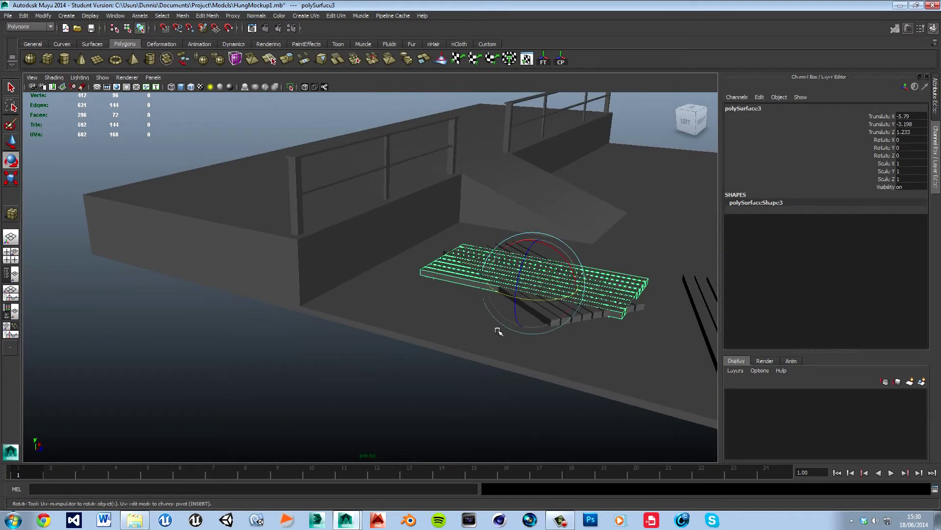
{"action": "left_click_drag", "start_coordinate": [559, 254], "coordinate": [590, 274]}
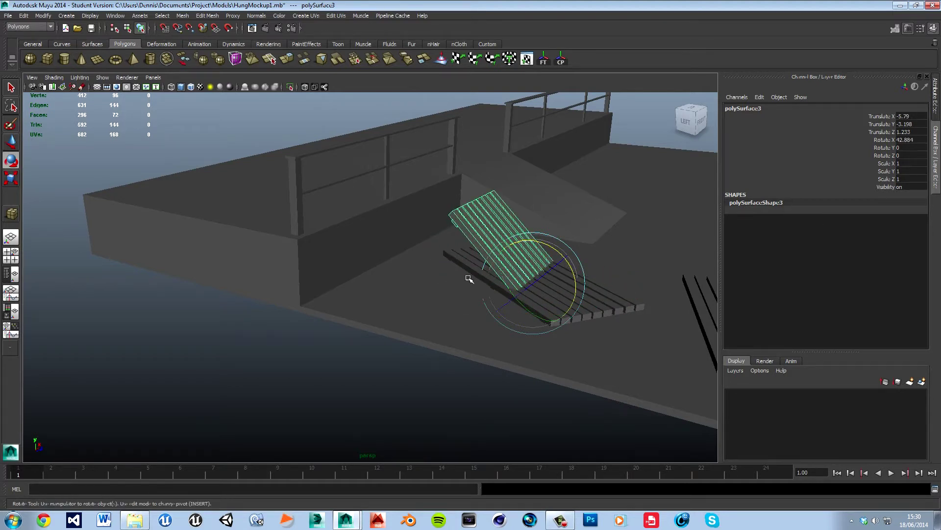
- Raise the tilted pallet against the railing, to about Y -2.39 and Z -0.06, and steepen its X rotation to about 56.4°
{"action": "key", "text": "w"}
{"action": "left_click_drag", "start_coordinate": [541, 260], "coordinate": [555, 199]}
{"action": "left_click_drag", "start_coordinate": [584, 238], "coordinate": [471, 216]}
{"action": "left_click_drag", "start_coordinate": [416, 240], "coordinate": [492, 332], "text": "alt"}
{"action": "left_click_drag", "start_coordinate": [508, 260], "coordinate": [534, 246]}
{"action": "key", "text": "e"}
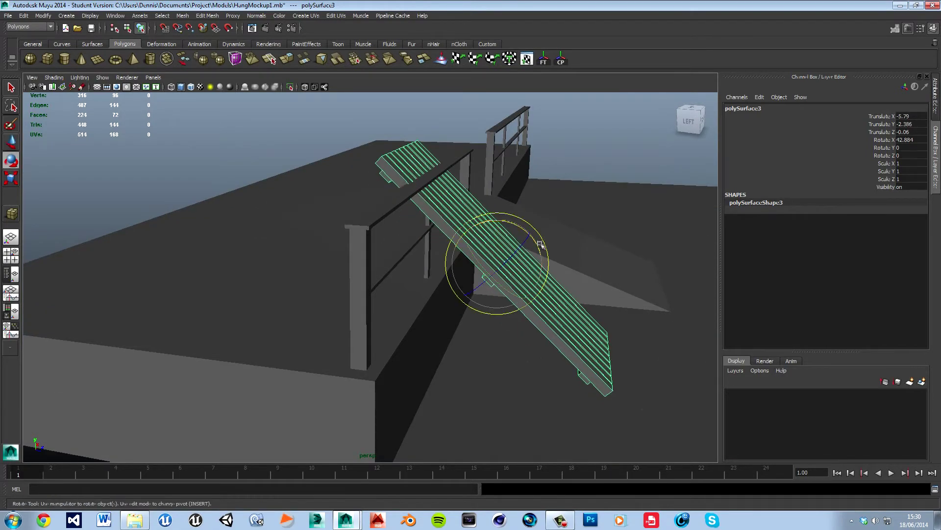
{"action": "left_click_drag", "start_coordinate": [549, 283], "coordinate": [499, 282], "text": "alt"}
- In the side view, adjust the leaning pallet to about Y -2.36 and Z -0.13 so it rests against the rail, then return to perspective
{"action": "key", "text": "space"}
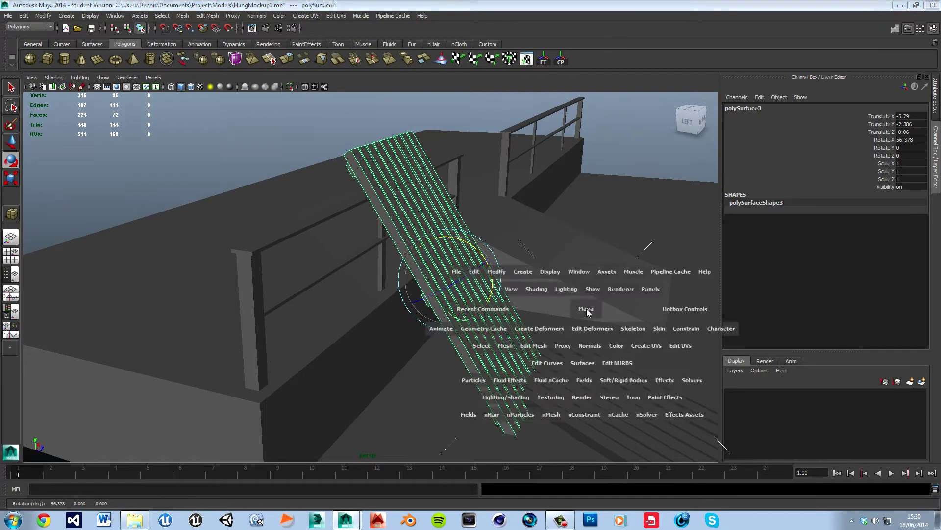
{"action": "key", "text": "space"}
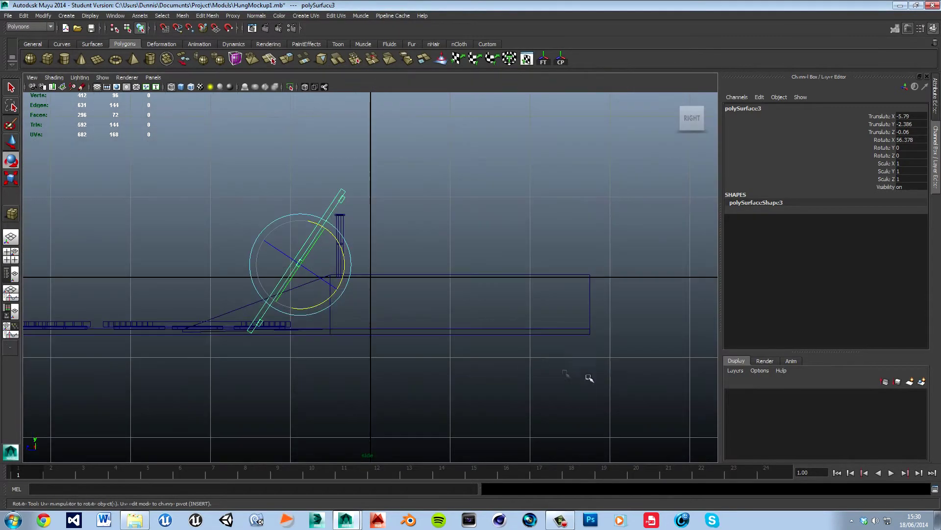
{"action": "key", "text": "w"}
{"action": "middle_click_drag", "start_coordinate": [318, 352], "coordinate": [431, 359], "text": "alt"}
{"action": "scroll", "coordinate": [432, 361], "scroll_direction": "up", "scroll_amount": 8}
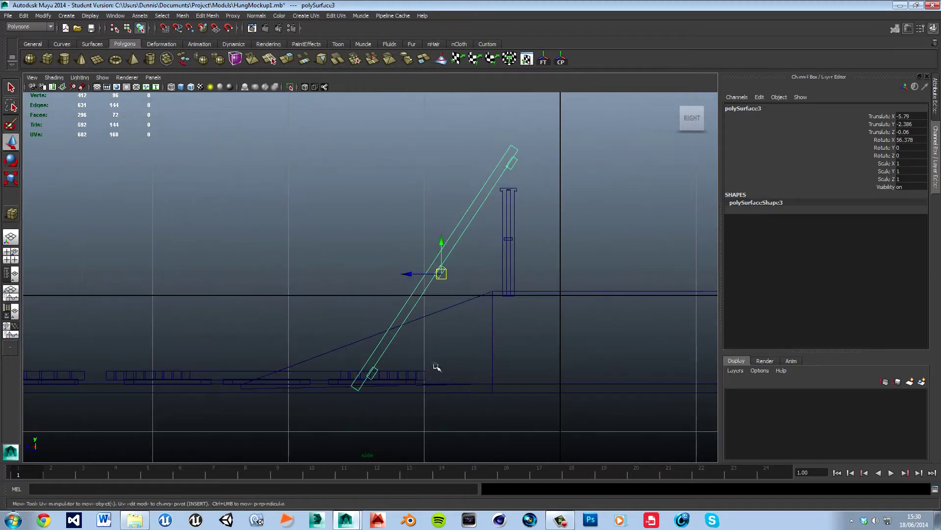
{"action": "middle_click_drag", "start_coordinate": [460, 265], "coordinate": [463, 275], "text": "alt"}
{"action": "left_click_drag", "start_coordinate": [463, 281], "coordinate": [479, 290]}
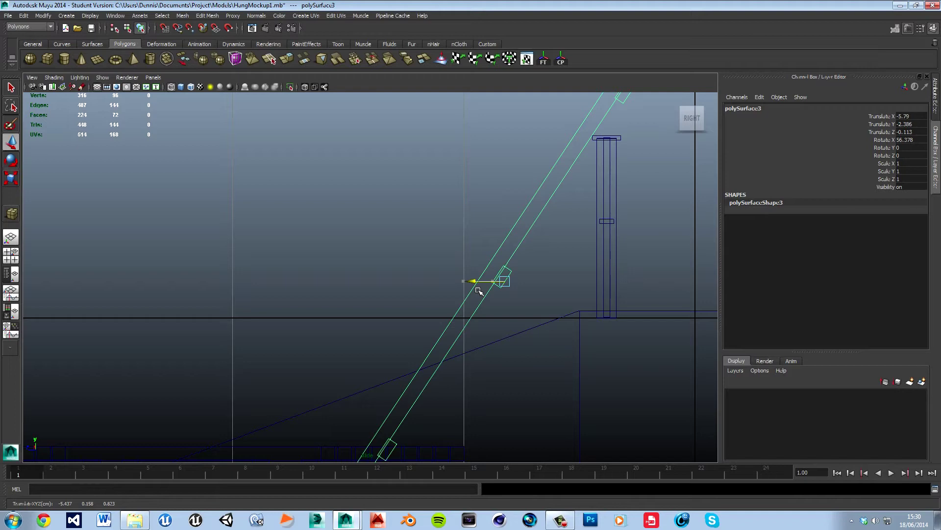
{"action": "middle_click_drag", "start_coordinate": [548, 348], "coordinate": [576, 212], "text": "alt"}
{"action": "middle_click_drag", "start_coordinate": [556, 247], "coordinate": [559, 271], "text": "alt"}
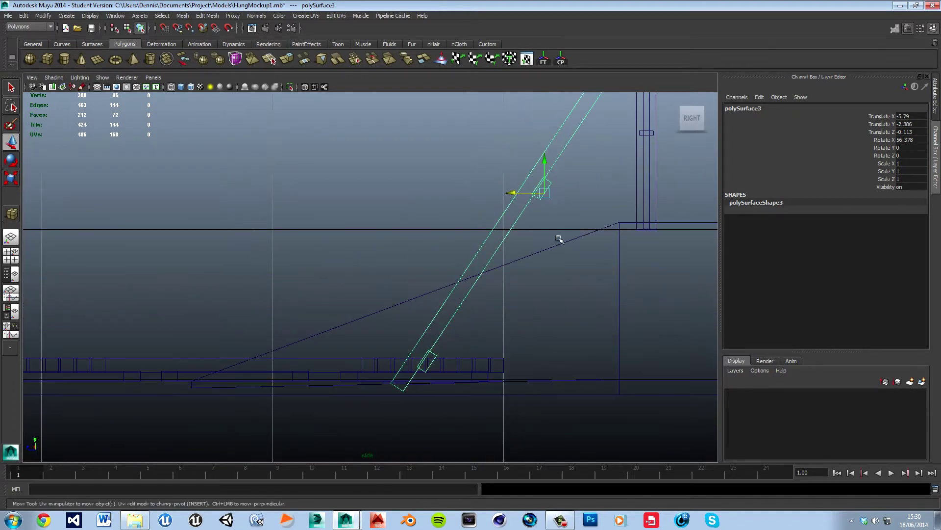
{"action": "left_click_drag", "start_coordinate": [554, 163], "coordinate": [552, 159]}
{"action": "middle_click_drag", "start_coordinate": [552, 159], "coordinate": [510, 273], "text": "alt"}
{"action": "left_click_drag", "start_coordinate": [502, 257], "coordinate": [509, 257]}
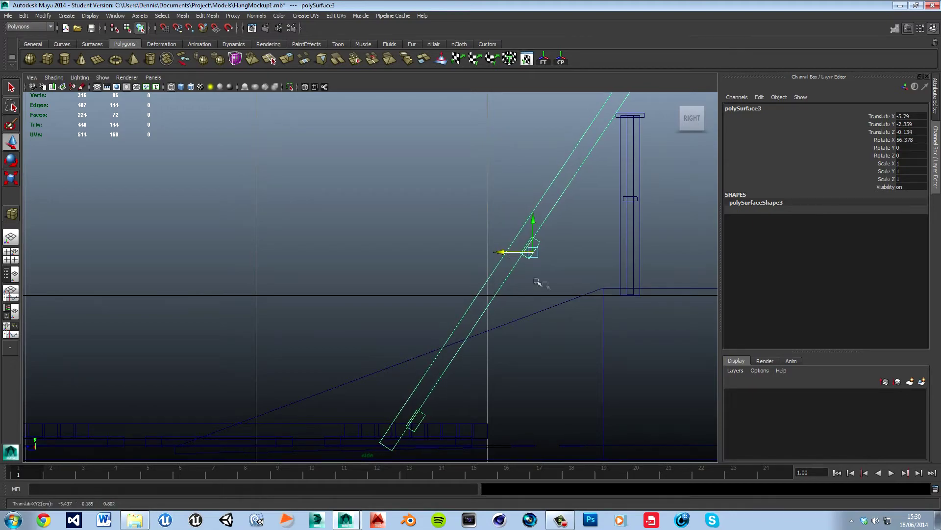
{"action": "middle_click_drag", "start_coordinate": [544, 292], "coordinate": [532, 294], "text": "alt"}
{"action": "key", "text": "space"}
{"action": "key", "text": "space"}
- Delete the flat pallet lying at the foot of the leaning one
{"action": "left_click_drag", "start_coordinate": [596, 278], "coordinate": [546, 190], "text": "alt"}
{"action": "left_click", "coordinate": [537, 148]}
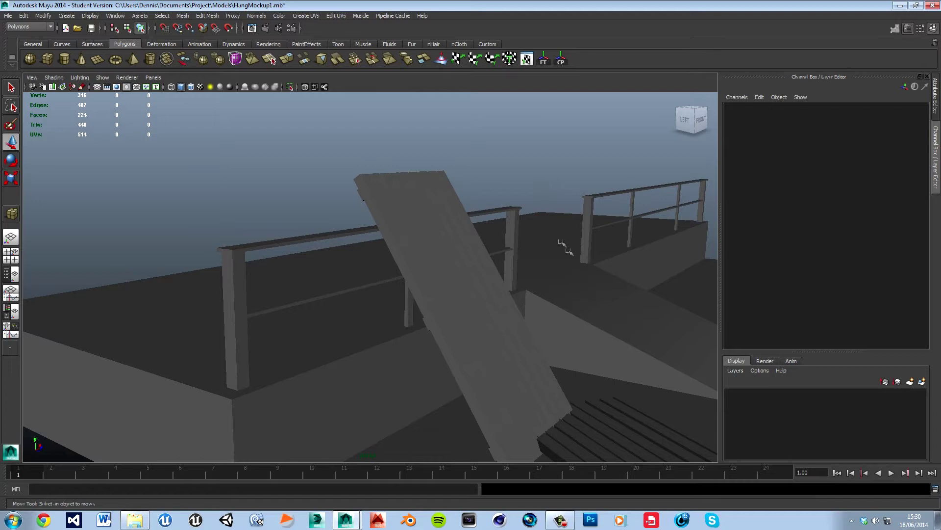
{"action": "left_click_drag", "start_coordinate": [566, 246], "coordinate": [501, 255], "text": "alt"}
{"action": "left_click", "coordinate": [452, 278]}
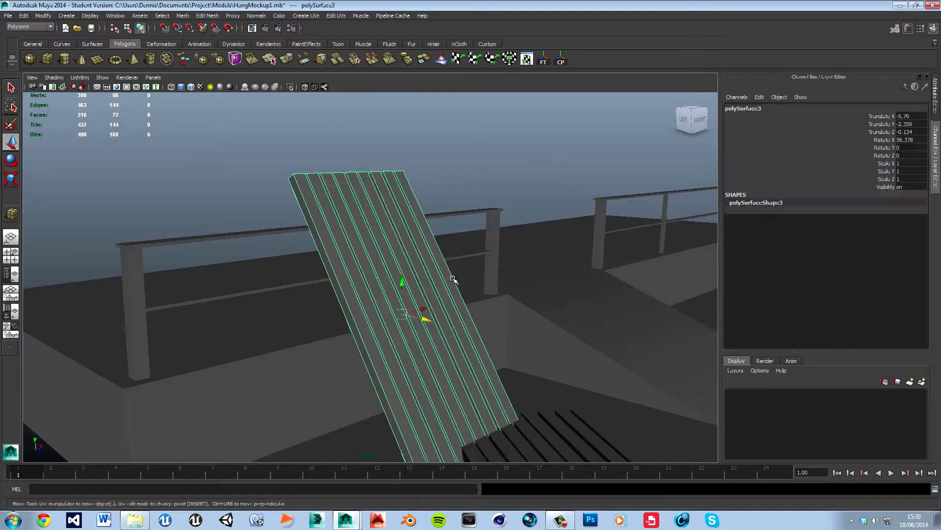
{"action": "left_click", "coordinate": [520, 179]}
{"action": "scroll", "coordinate": [452, 322], "scroll_direction": "down", "scroll_amount": 5}
{"action": "middle_click_drag", "start_coordinate": [455, 320], "coordinate": [431, 275], "text": "alt"}
{"action": "scroll", "coordinate": [431, 276], "scroll_direction": "up", "scroll_amount": 2}
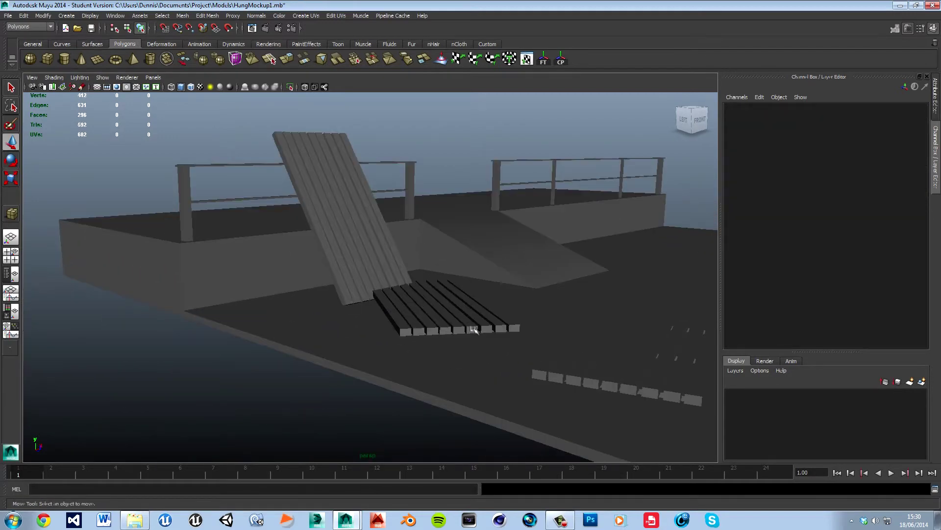
{"action": "left_click", "coordinate": [473, 330]}
{"action": "key", "text": "Delete"}
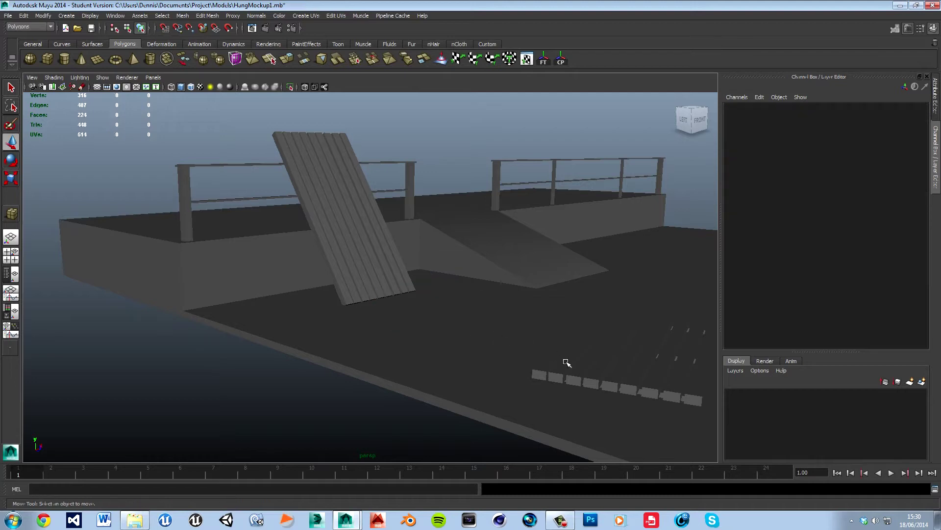
- Move the remaining floor pallet closer to the leaning one, to about Z 2.41
{"action": "left_click", "coordinate": [567, 363]}
{"action": "left_click_drag", "start_coordinate": [675, 365], "coordinate": [546, 349]}
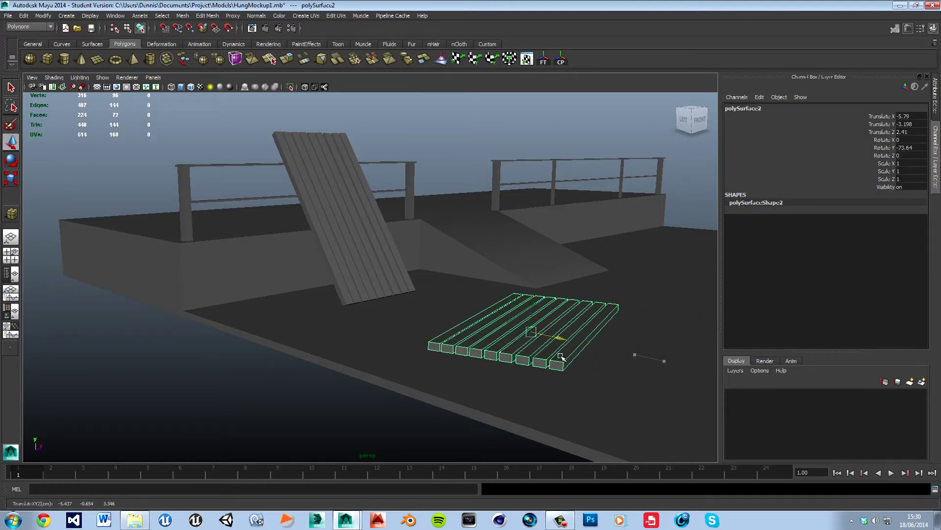
{"action": "key", "text": "e"}
{"action": "left_click", "coordinate": [563, 273]}
{"action": "left_click_drag", "start_coordinate": [563, 273], "coordinate": [525, 313], "text": "alt"}
{"action": "right_click_drag", "start_coordinate": [524, 313], "coordinate": [553, 363], "text": "alt"}
{"action": "middle_click_drag", "start_coordinate": [561, 354], "coordinate": [472, 265], "text": "alt"}
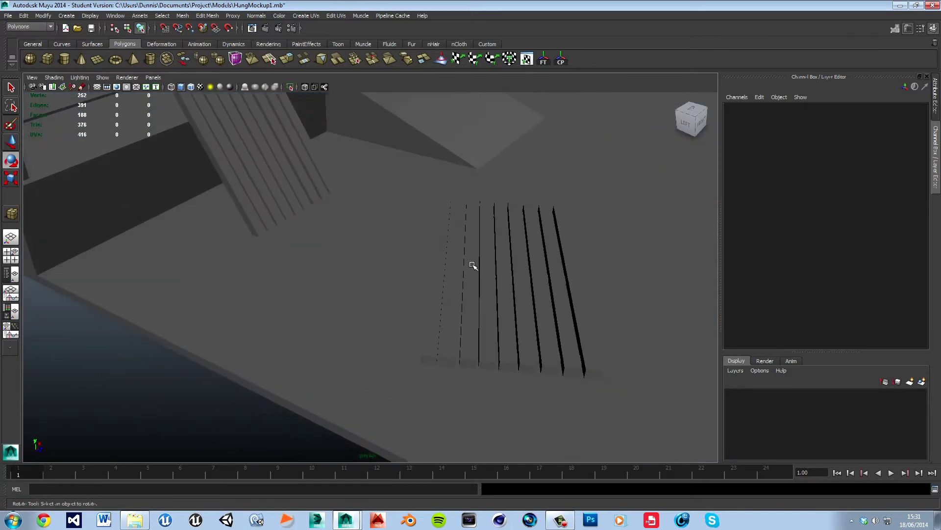
- Turn on wireframe on shaded so the edges of all models are drawn in the perspective view
{"action": "left_click", "coordinate": [193, 88]}
{"action": "left_click", "coordinate": [194, 89]}
{"action": "left_click", "coordinate": [194, 90]}
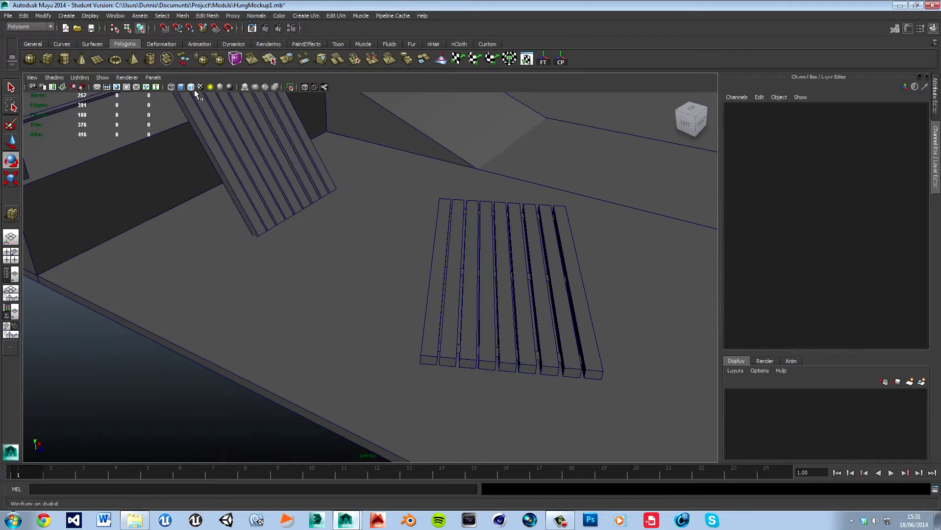
{"action": "left_click", "coordinate": [194, 90]}
{"action": "left_click", "coordinate": [194, 89]}
{"action": "key", "text": "ctrl+z"}
{"action": "left_click", "coordinate": [195, 89]}
{"action": "left_click", "coordinate": [123, 359]}
{"action": "left_click", "coordinate": [192, 87]}
- Create a polygon cube over the floor pallet and position it at about X -5.78, Y -0.06, Z 3.53
{"action": "left_click_drag", "start_coordinate": [414, 309], "coordinate": [389, 252], "text": "alt"}
{"action": "scroll", "coordinate": [371, 195], "scroll_direction": "down", "scroll_amount": 5}
{"action": "middle_click_drag", "start_coordinate": [372, 195], "coordinate": [412, 312], "text": "alt"}
{"action": "right_click_drag", "start_coordinate": [412, 312], "coordinate": [487, 327], "text": "alt"}
{"action": "middle_click_drag", "start_coordinate": [530, 331], "coordinate": [449, 276], "text": "alt"}
{"action": "scroll", "coordinate": [447, 274], "scroll_direction": "up", "scroll_amount": 3}
{"action": "scroll", "coordinate": [454, 276], "scroll_direction": "down", "scroll_amount": 3}
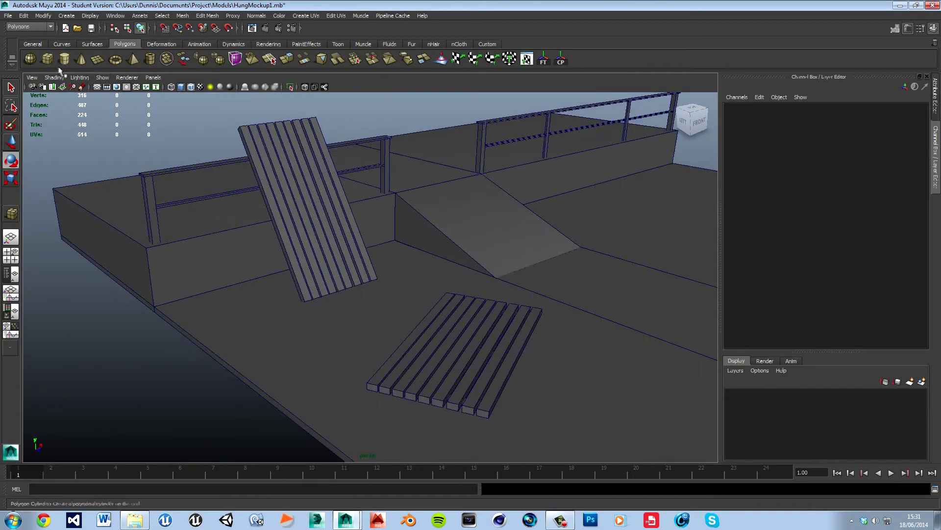
{"action": "left_click", "coordinate": [47, 59]}
{"action": "left_click", "coordinate": [406, 374]}
{"action": "left_click_drag", "start_coordinate": [514, 377], "coordinate": [391, 255], "text": "alt"}
{"action": "key", "text": "w"}
{"action": "left_click_drag", "start_coordinate": [276, 148], "coordinate": [271, 155]}
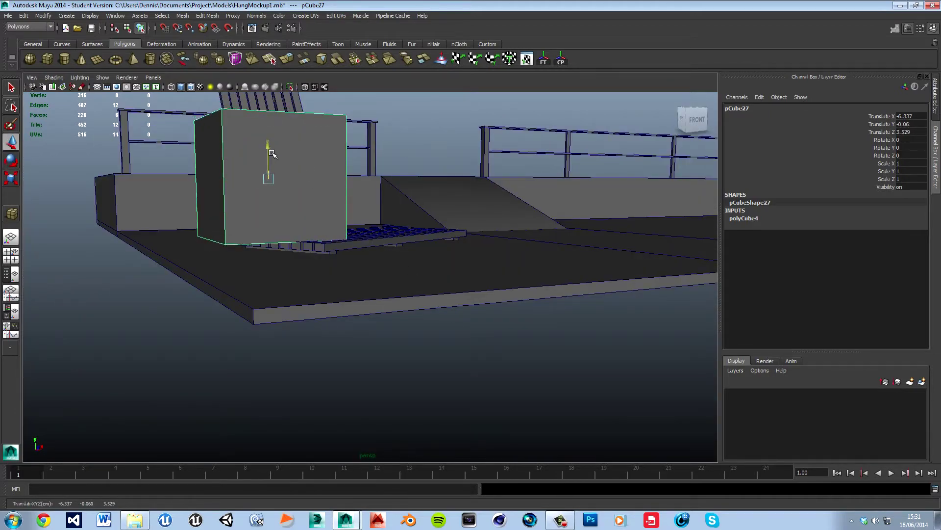
{"action": "left_click_drag", "start_coordinate": [303, 183], "coordinate": [418, 315]}
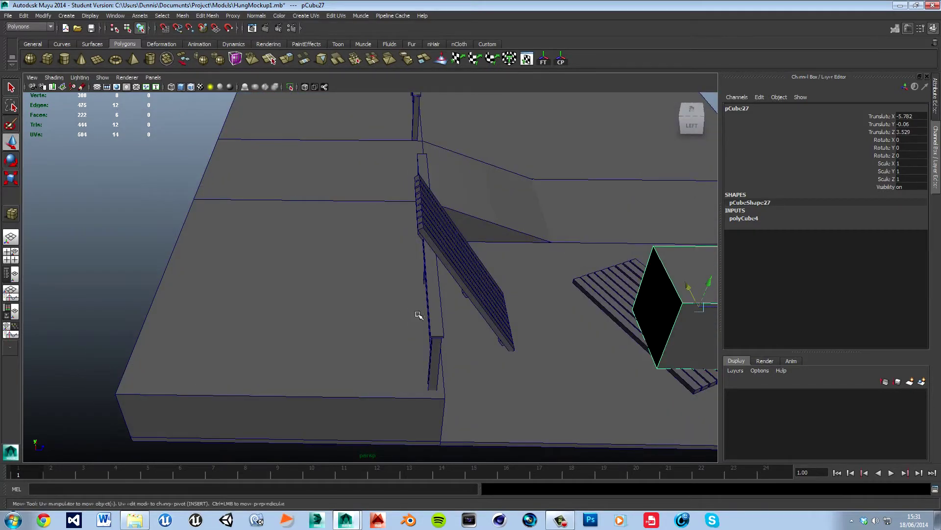
- Scale the cube uniformly to about 0.617 and lower it onto the pallet, to about Y -0.25
{"action": "key", "text": "f"}
{"action": "key", "text": "r"}
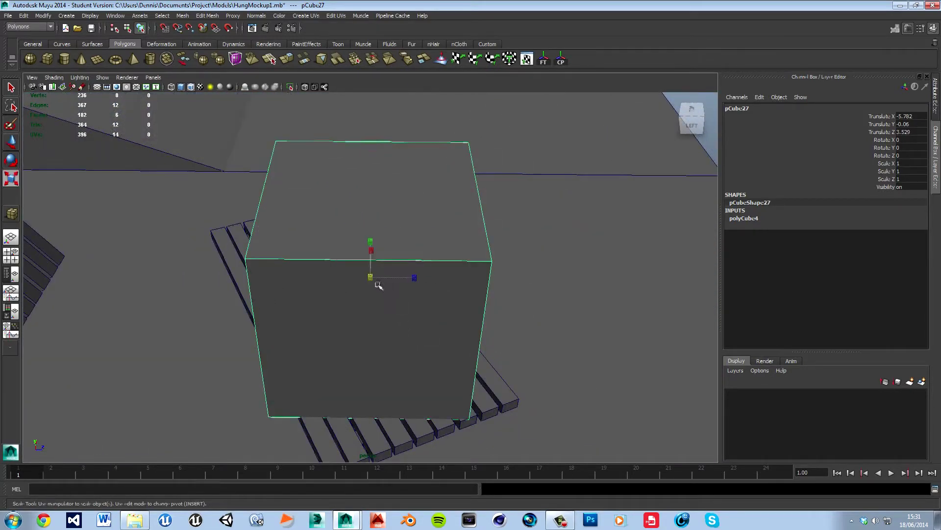
{"action": "left_click_drag", "start_coordinate": [379, 285], "coordinate": [569, 343]}
{"action": "key", "text": "w"}
{"action": "left_click_drag", "start_coordinate": [372, 263], "coordinate": [377, 292]}
- Rotate the cube on the pallet about 9.2° around Y
{"action": "key", "text": "e"}
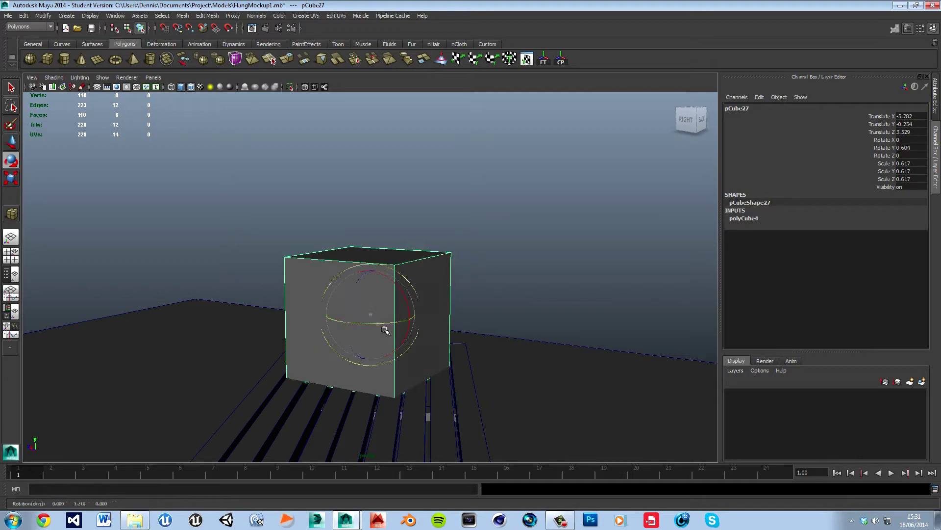
{"action": "left_click", "coordinate": [456, 309]}
{"action": "mouse_move", "coordinate": [488, 347]}
{"action": "left_mouse_down", "text": "alt"}
{"action": "mouse_move", "coordinate": [557, 351]}
{"action": "mouse_move", "coordinate": [490, 336]}
{"action": "left_mouse_up", "text": "alt"}
- Duplicate the cube on the pallet and set the Move tool's axis to Object
{"action": "left_click", "coordinate": [390, 314]}
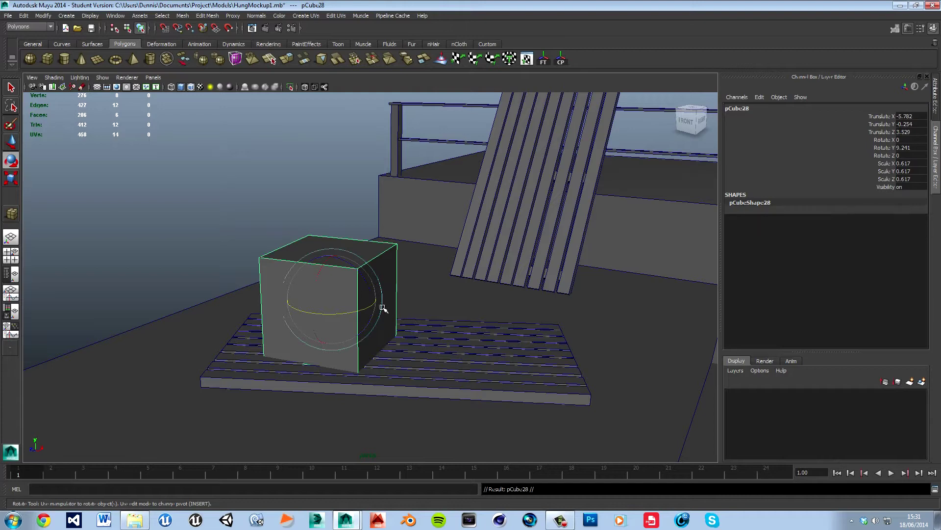
{"action": "key", "text": "w"}
{"action": "double_click", "coordinate": [12, 142]}
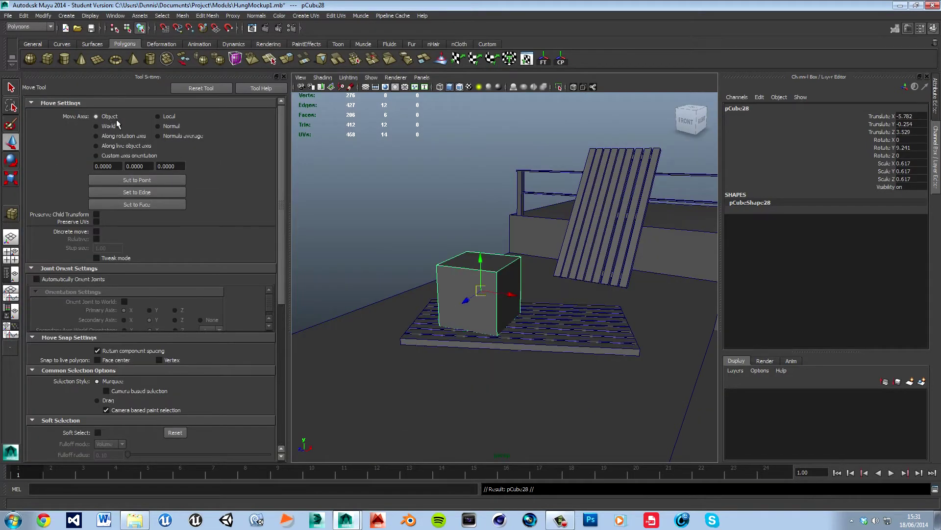
{"action": "left_click", "coordinate": [284, 77]}
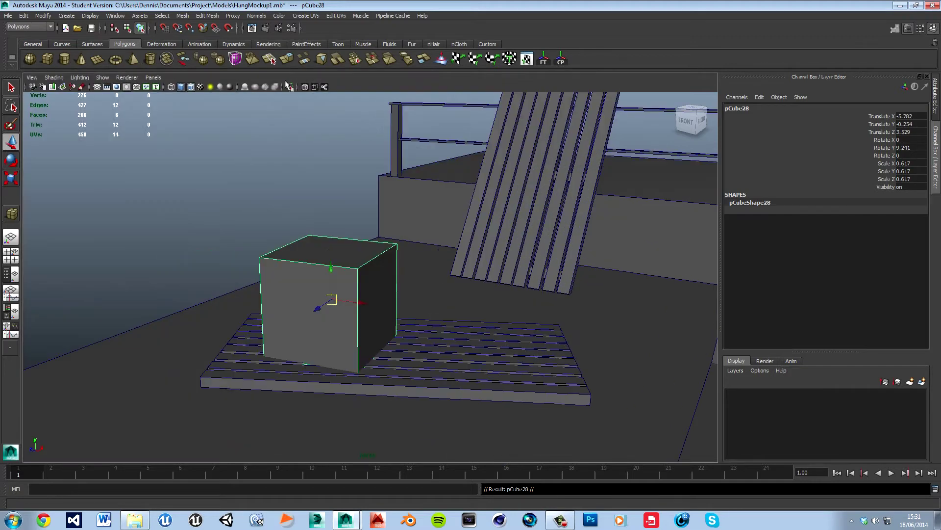
- Move the copied cube next to the first one on the pallet and turn it to a slightly different angle
{"action": "left_click_drag", "start_coordinate": [365, 301], "coordinate": [499, 317]}
{"action": "key", "text": "e"}
{"action": "key", "text": "w"}
- Duplicate the second cube, stack the copy on top of it and rotate it to a different angle
{"action": "key", "text": "ctrl+d"}
{"action": "left_click_drag", "start_coordinate": [468, 276], "coordinate": [488, 174]}
{"action": "key", "text": "r"}
{"action": "key", "text": "e"}
{"action": "left_click_drag", "start_coordinate": [504, 213], "coordinate": [468, 265]}
{"action": "left_click_drag", "start_coordinate": [465, 301], "coordinate": [339, 214], "text": "alt"}
{"action": "left_click", "coordinate": [316, 187]}
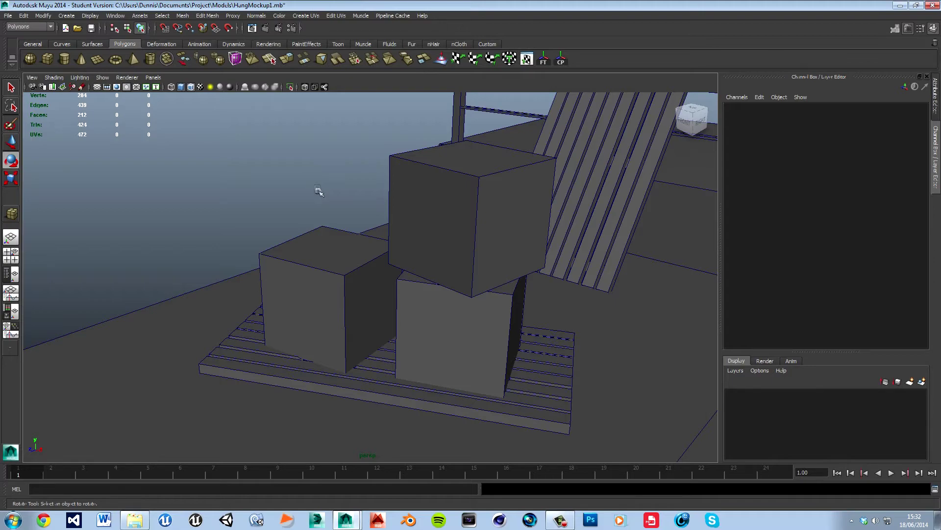
{"action": "right_click_drag", "start_coordinate": [317, 188], "coordinate": [345, 218], "text": "alt"}
{"action": "middle_click_drag", "start_coordinate": [398, 240], "coordinate": [363, 230], "text": "alt"}
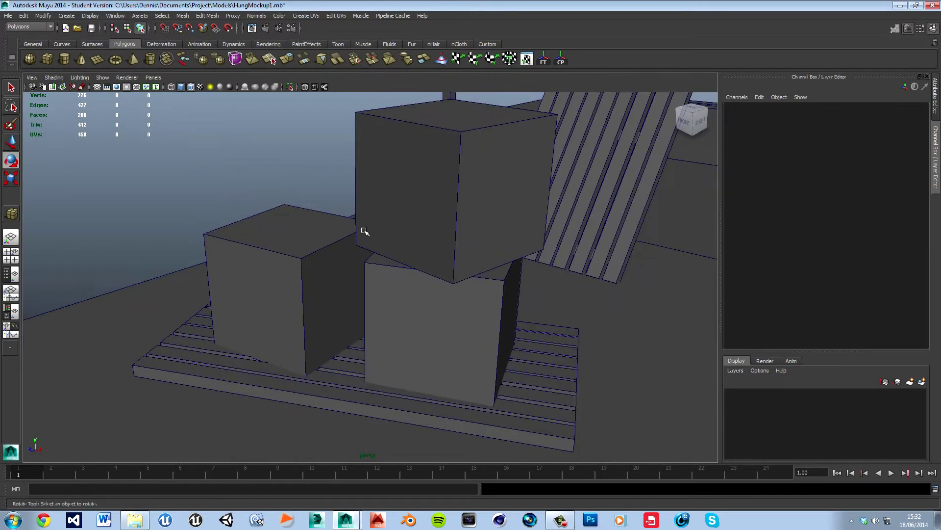
- Stretch the single unstacked cube on the pallet along X to a scale of 0.725
{"action": "scroll", "coordinate": [360, 236], "scroll_direction": "down", "scroll_amount": 2}
{"action": "left_click_drag", "start_coordinate": [358, 239], "coordinate": [338, 263], "text": "alt"}
{"action": "left_click", "coordinate": [339, 259]}
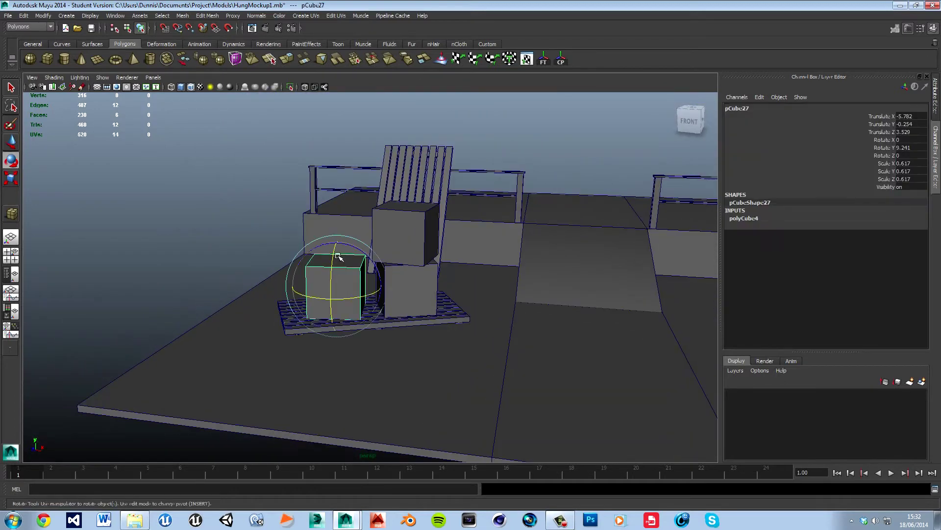
{"action": "key", "text": "w"}
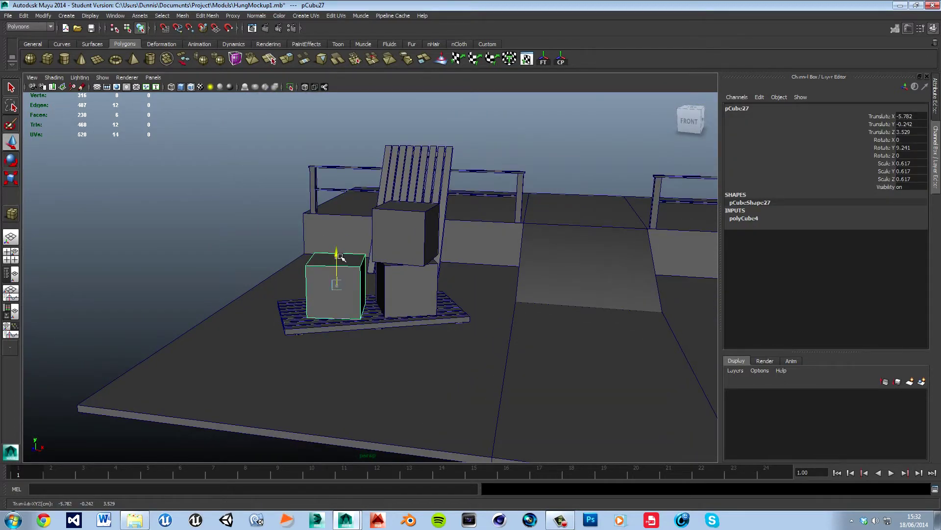
{"action": "left_click", "coordinate": [244, 216]}
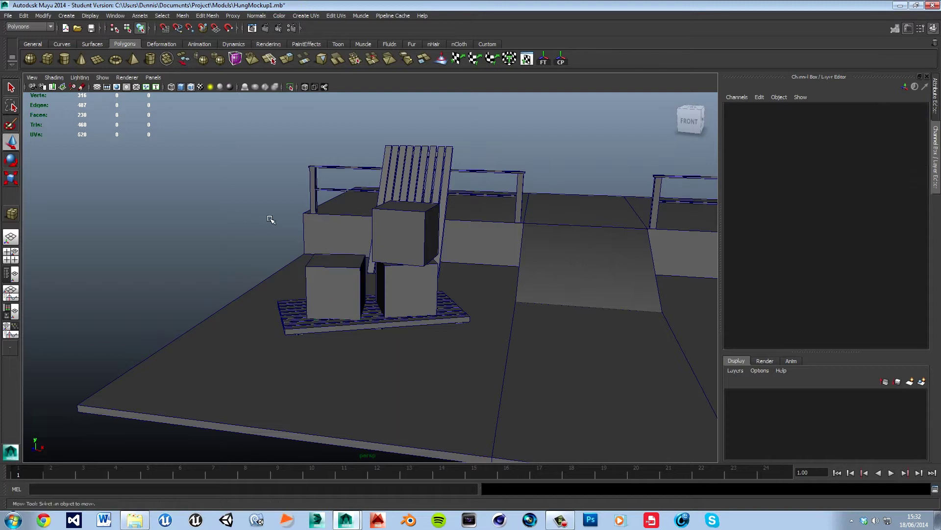
{"action": "left_click", "coordinate": [459, 271]}
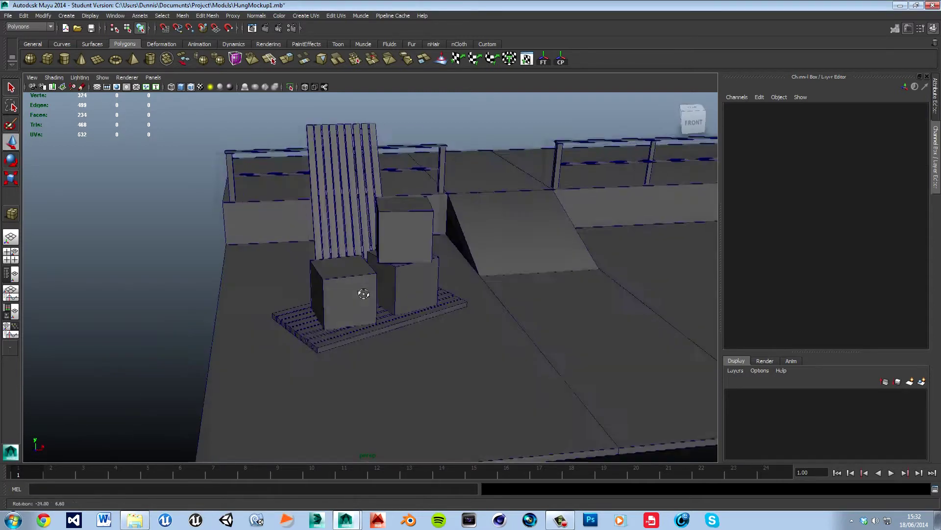
{"action": "left_click", "coordinate": [368, 291]}
{"action": "key", "text": "r"}
{"action": "left_click_drag", "start_coordinate": [389, 297], "coordinate": [399, 296]}
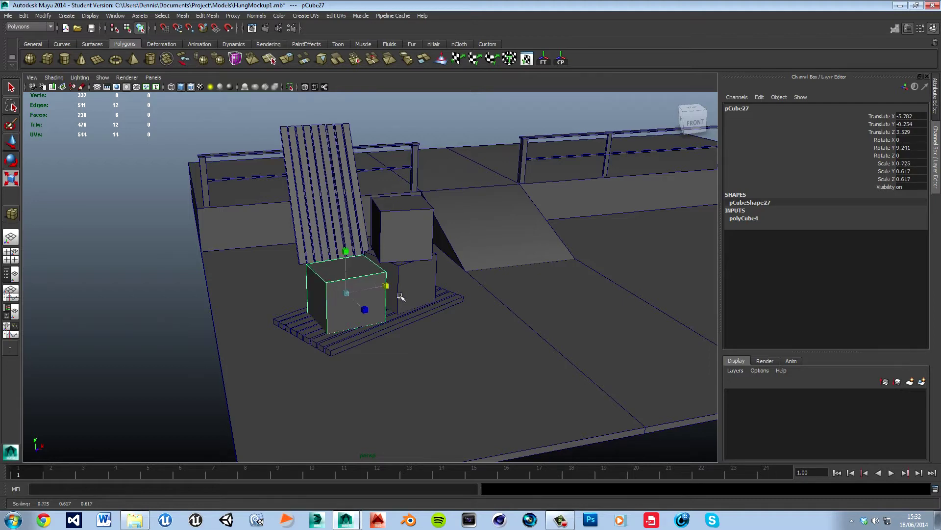
{"action": "left_click", "coordinate": [145, 266]}
- Lower the top cube onto the cube beneath it at Translate Y 0.344 and save the scene
{"action": "left_click_drag", "start_coordinate": [297, 323], "coordinate": [363, 260], "text": "alt"}
{"action": "left_click", "coordinate": [342, 238]}
{"action": "left_click_drag", "start_coordinate": [338, 229], "coordinate": [340, 211]}
{"action": "key", "text": "w"}
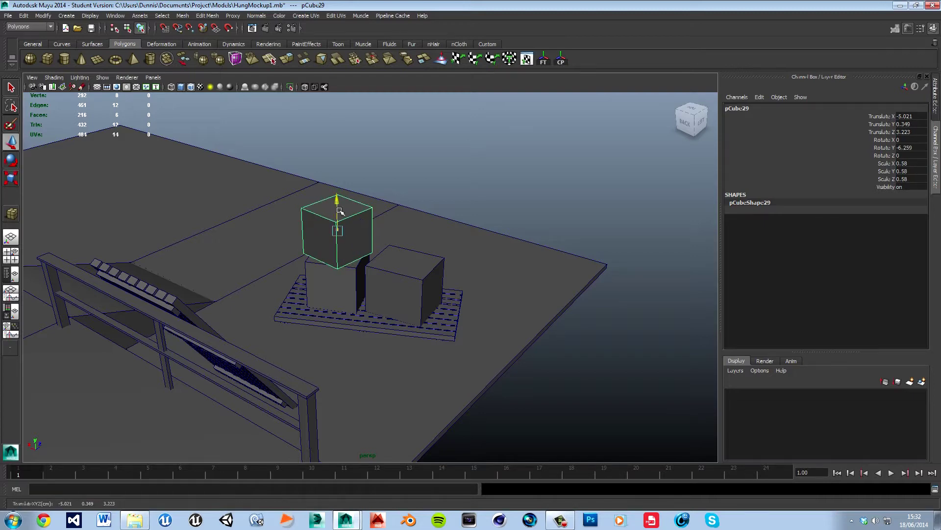
{"action": "left_click", "coordinate": [485, 177]}
{"action": "left_click_drag", "start_coordinate": [485, 177], "coordinate": [396, 202], "text": "alt"}
{"action": "left_click", "coordinate": [403, 210]}
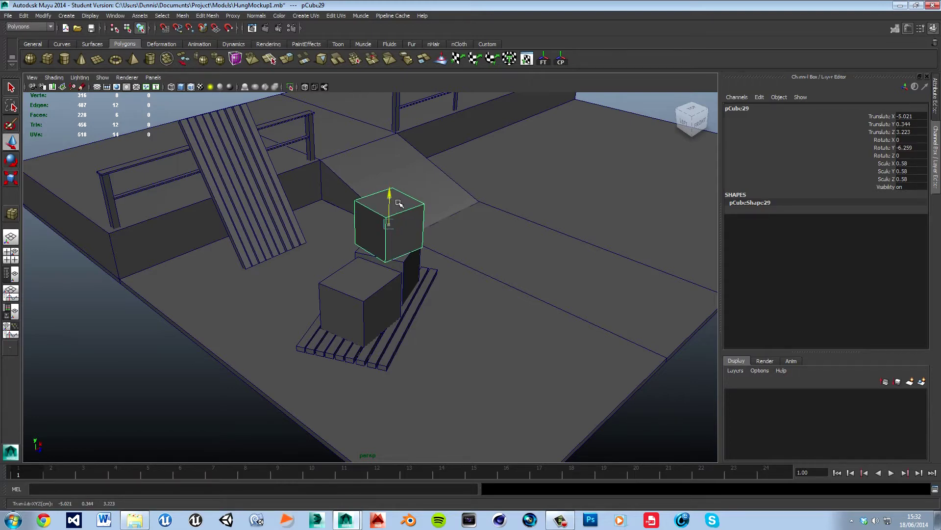
{"action": "left_click", "coordinate": [158, 325]}
{"action": "key", "text": "ctrl+s"}
- Create a polygon cylinder near the platform's front corner beside the pallet of crates
{"action": "left_click", "coordinate": [447, 263]}
{"action": "left_click_drag", "start_coordinate": [525, 343], "coordinate": [392, 306], "text": "alt"}
{"action": "middle_click_drag", "start_coordinate": [392, 306], "coordinate": [459, 358], "text": "alt"}
{"action": "right_click_drag", "start_coordinate": [459, 358], "coordinate": [478, 373], "text": "alt"}
{"action": "scroll", "coordinate": [478, 373], "scroll_direction": "up", "scroll_amount": 6}
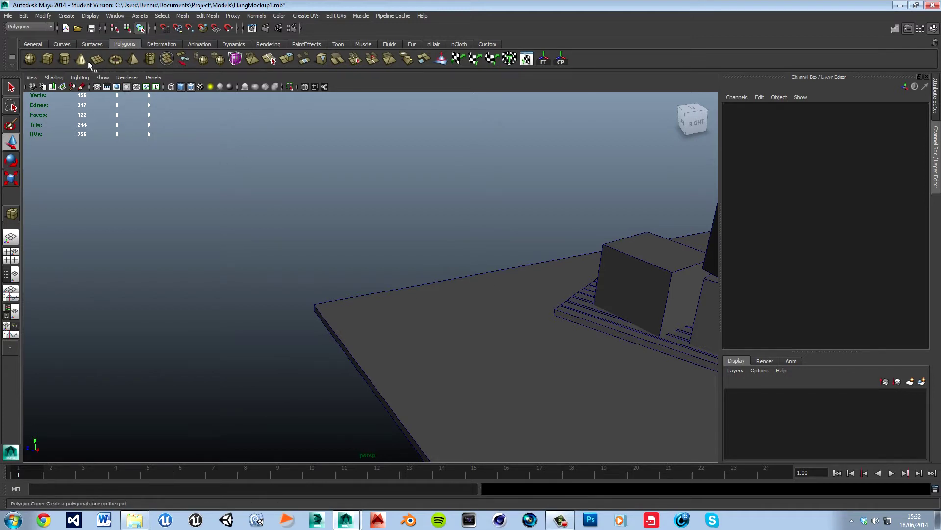
{"action": "left_click", "coordinate": [69, 61]}
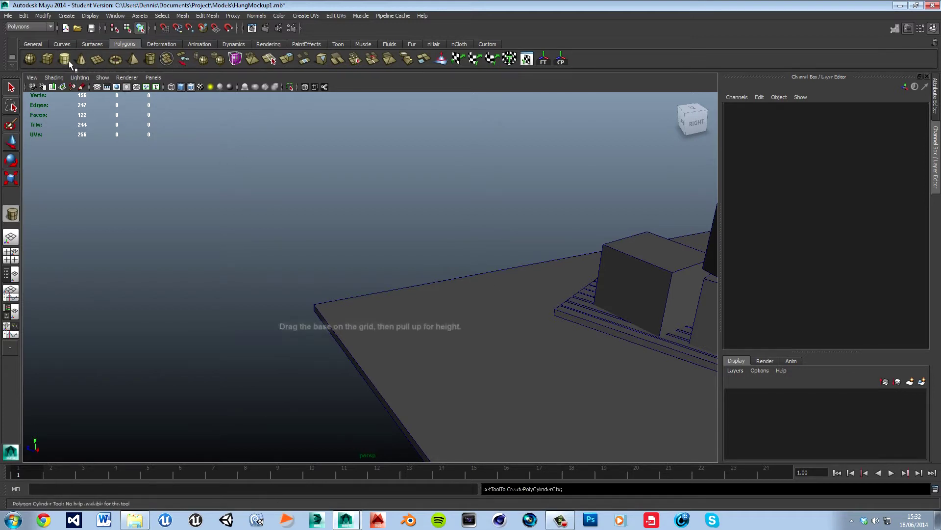
{"action": "left_click", "coordinate": [432, 303]}
{"action": "left_click_drag", "start_coordinate": [375, 353], "coordinate": [431, 343], "text": "alt"}
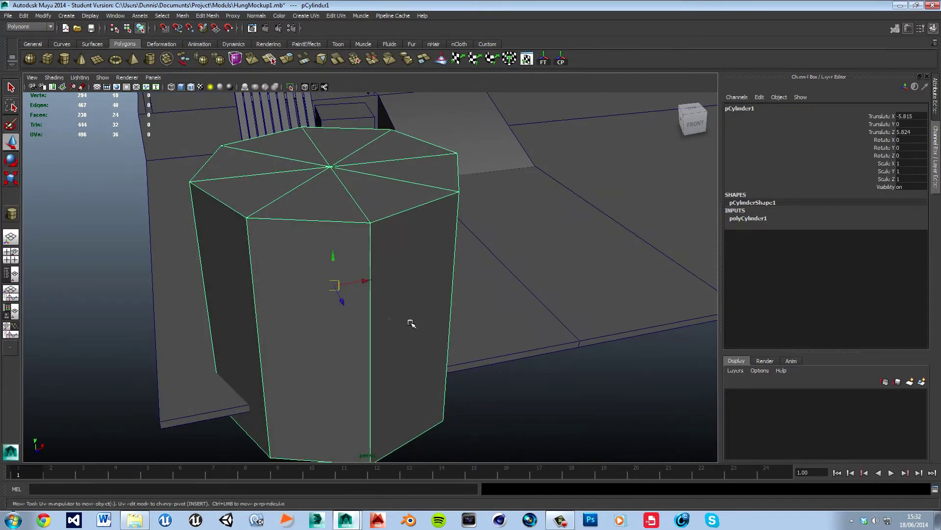
- Scale the cylinder uniformly to 0.275 and move it toward the outer edge of the platform corner
{"action": "key", "text": "r"}
{"action": "left_click_drag", "start_coordinate": [336, 291], "coordinate": [180, 325]}
{"action": "key", "text": "w"}
{"action": "left_click_drag", "start_coordinate": [365, 281], "coordinate": [477, 404]}
{"action": "left_click_drag", "start_coordinate": [407, 390], "coordinate": [555, 392], "text": "alt"}
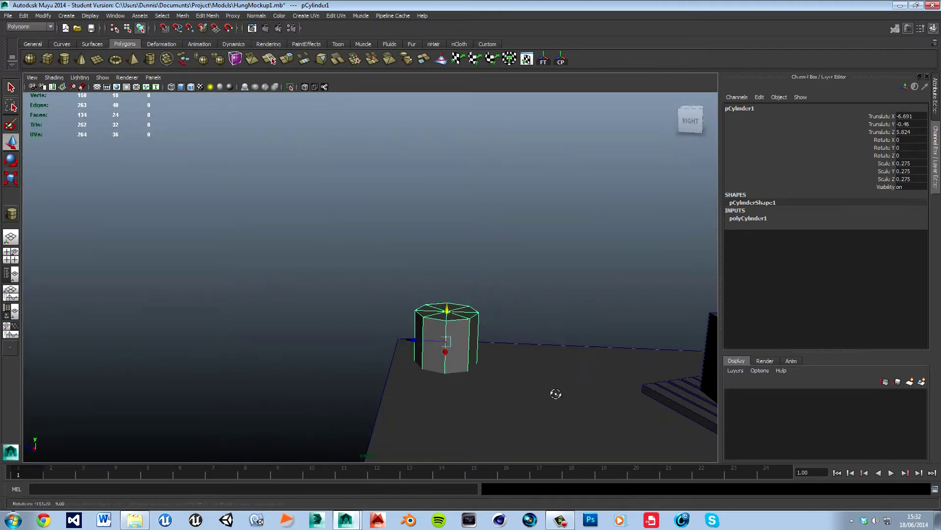
- Position the small cylinder over the platform corner at about X -6.954, Y -0.384, Z 5.292
{"action": "left_click_drag", "start_coordinate": [451, 319], "coordinate": [454, 309]}
{"action": "left_click_drag", "start_coordinate": [449, 346], "coordinate": [448, 339]}
{"action": "left_click_drag", "start_coordinate": [387, 390], "coordinate": [542, 387], "text": "alt"}
{"action": "key", "text": "f"}
{"action": "middle_click_drag", "start_coordinate": [401, 384], "coordinate": [426, 372], "text": "alt"}
{"action": "left_click_drag", "start_coordinate": [451, 255], "coordinate": [160, 279]}
{"action": "middle_click_drag", "start_coordinate": [379, 288], "coordinate": [298, 325], "text": "alt"}
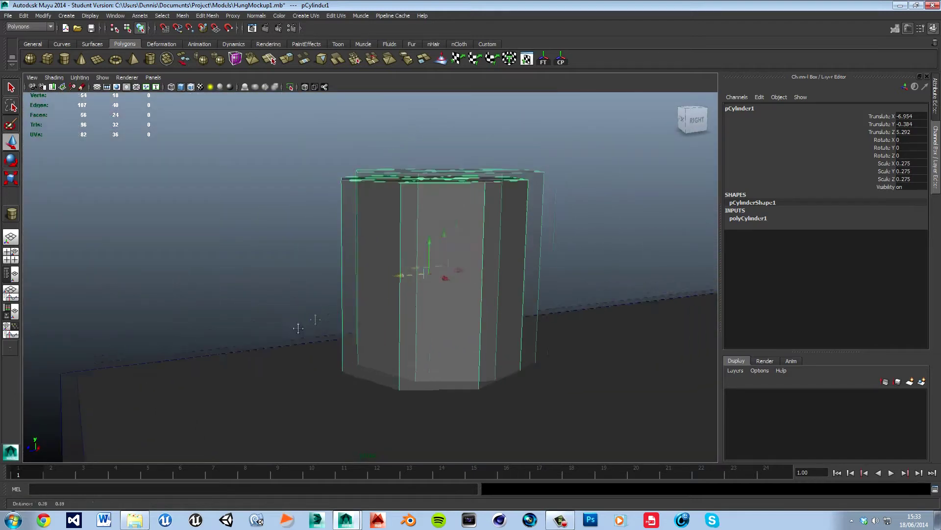
- Flatten the cylinder into a thin eight-sided disc with a Y scale of 0.018
{"action": "key", "text": "r"}
{"action": "left_click_drag", "start_coordinate": [426, 242], "coordinate": [433, 279]}
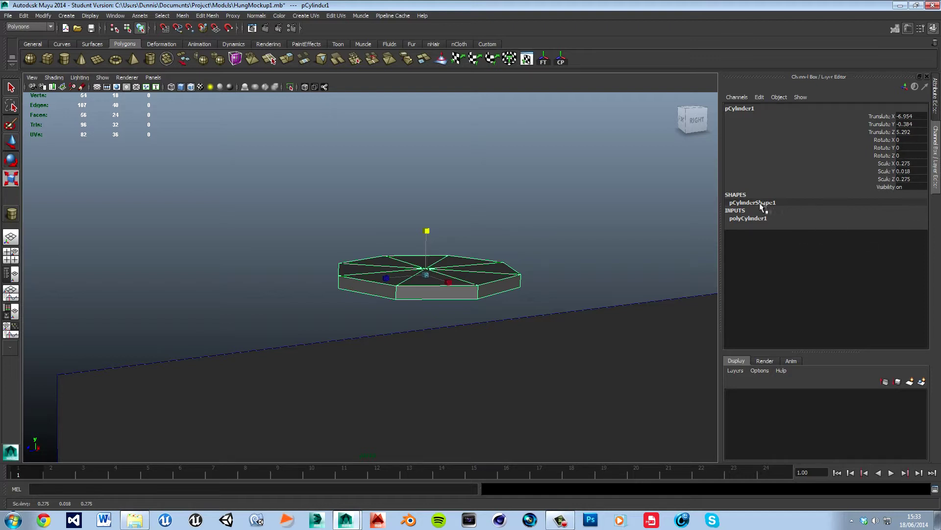
{"action": "left_click", "coordinate": [746, 217]}
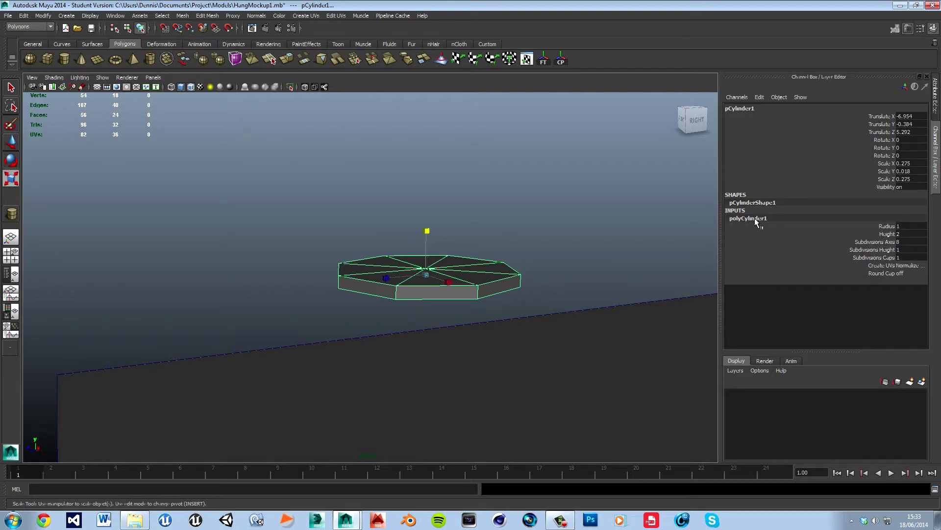
{"action": "left_click", "coordinate": [912, 239]}
{"action": "left_click", "coordinate": [500, 246]}
{"action": "left_click", "coordinate": [431, 293]}
{"action": "key", "text": "w"}
{"action": "mouse_move", "coordinate": [431, 249]}
{"action": "left_mouse_down"}
{"action": "mouse_move", "coordinate": [423, 336]}
{"action": "mouse_move", "coordinate": [426, 216]}
{"action": "mouse_move", "coordinate": [492, 269]}
{"action": "mouse_move", "coordinate": [475, 301]}
{"action": "left_mouse_up"}
- Switch the disc to face selection and select all of its faces in the top view
{"action": "right_click", "coordinate": [442, 292]}
{"action": "left_click", "coordinate": [448, 318]}
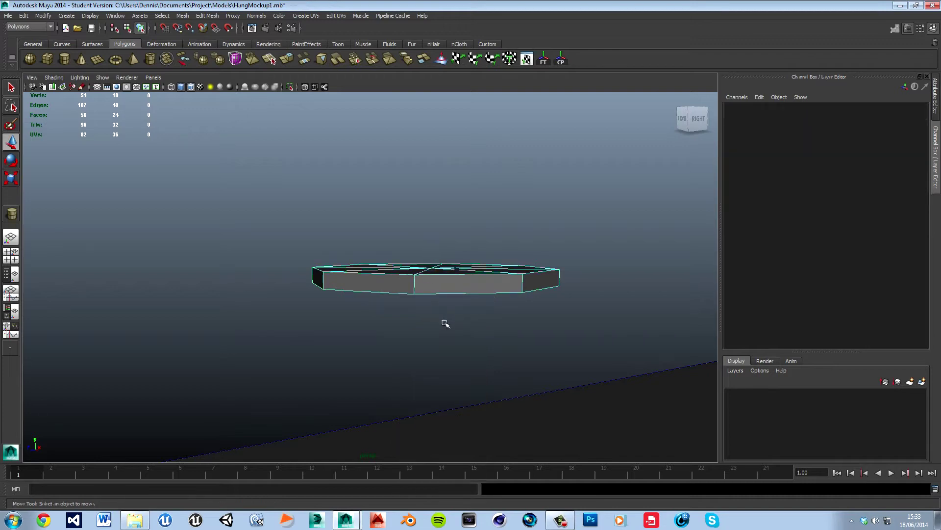
{"action": "key", "text": "space"}
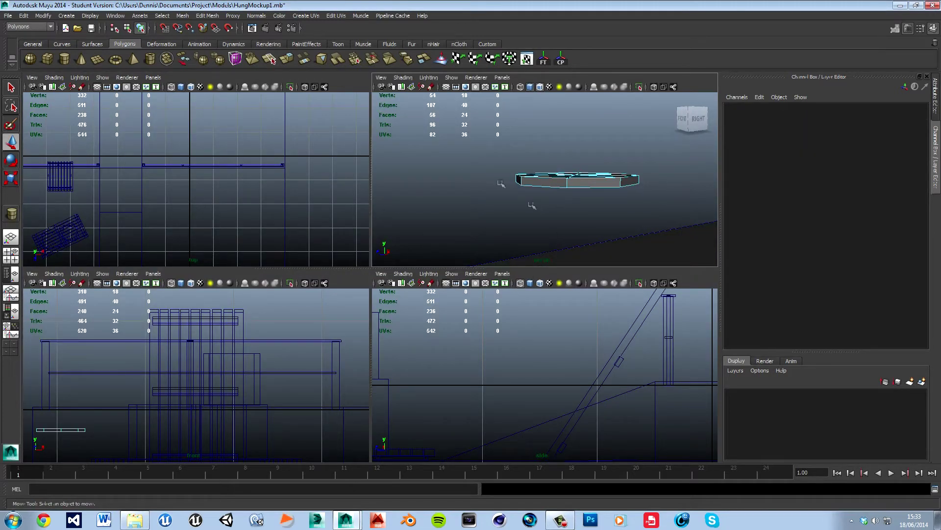
{"action": "key", "text": "space"}
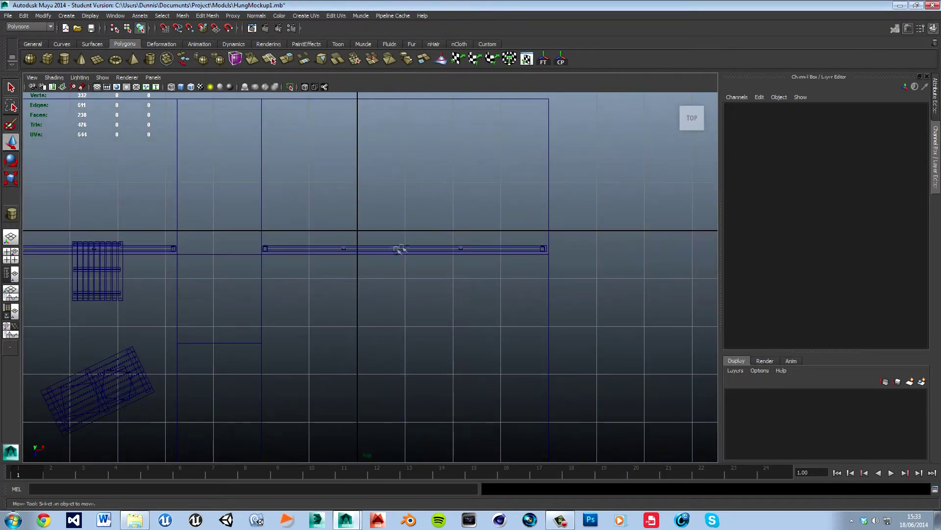
{"action": "scroll", "coordinate": [308, 301], "scroll_direction": "down", "scroll_amount": 4}
{"action": "left_click_drag", "start_coordinate": [218, 407], "coordinate": [218, 407]}
{"action": "key", "text": "f"}
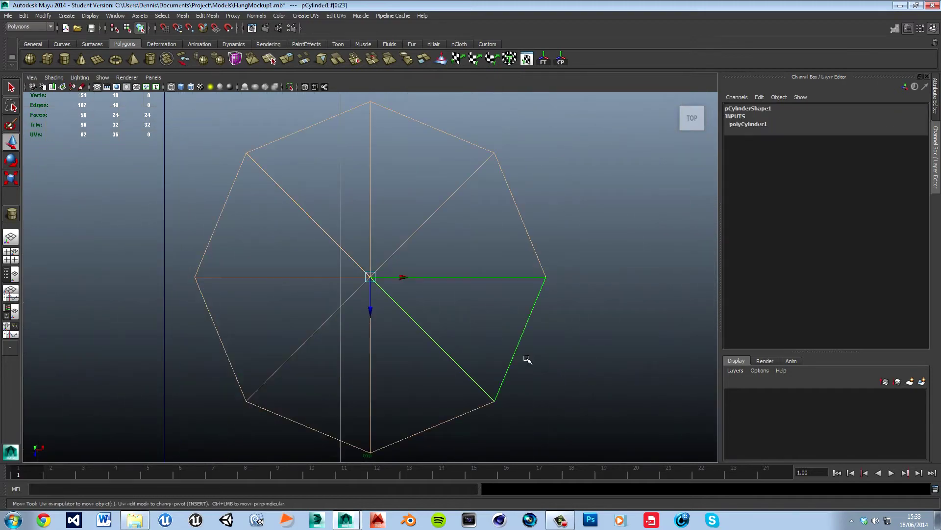
{"action": "left_click_drag", "start_coordinate": [525, 361], "coordinate": [522, 358], "text": "alt"}
- Reduce the face selection to the disc's bottom cap in the front view, delete those faces and return to object selection
{"action": "key", "text": "space"}
{"action": "key", "text": "space"}
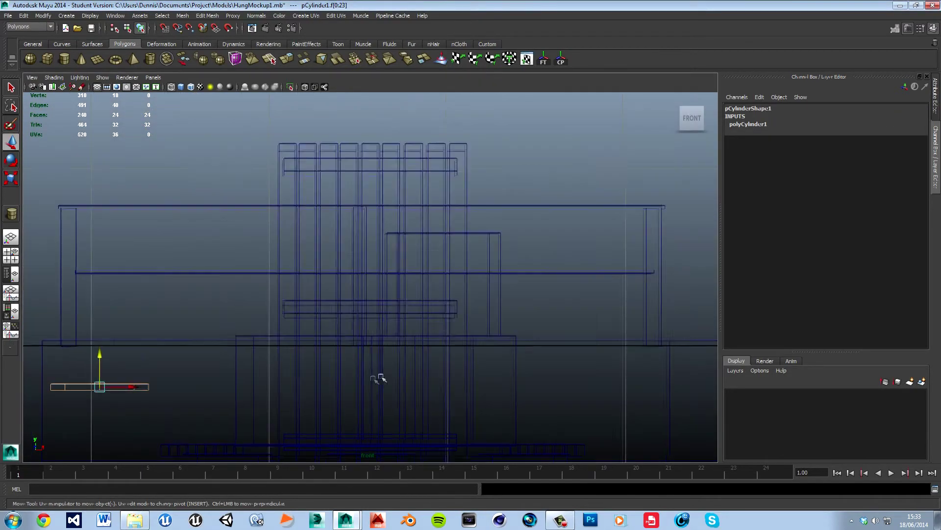
{"action": "scroll", "coordinate": [406, 391], "scroll_direction": "down", "scroll_amount": 5}
{"action": "scroll", "coordinate": [419, 391], "scroll_direction": "up", "scroll_amount": 5}
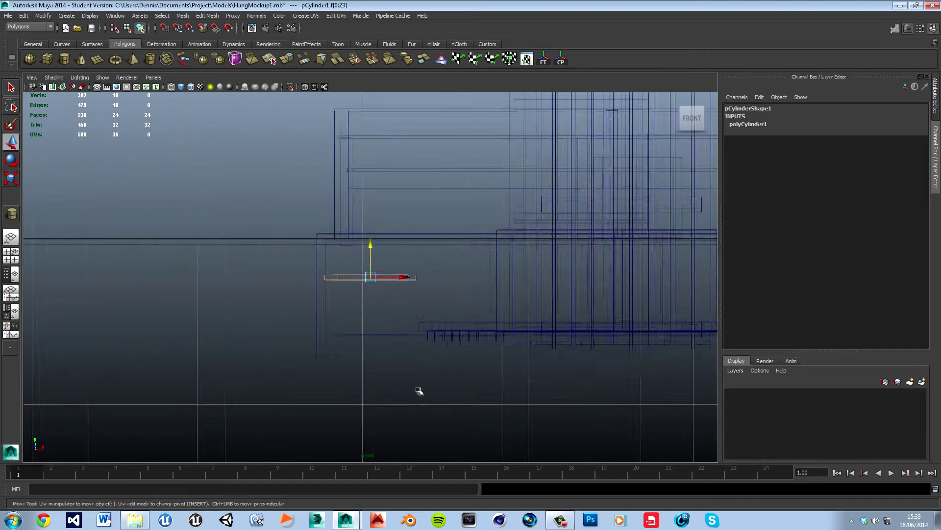
{"action": "left_click_drag", "start_coordinate": [448, 289], "coordinate": [450, 284], "text": "ctrl"}
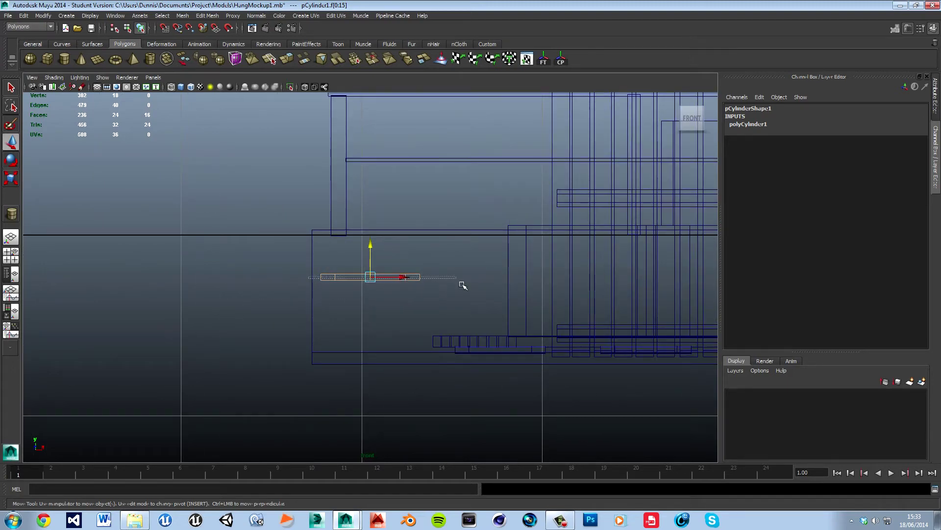
{"action": "scroll", "coordinate": [329, 305], "scroll_direction": "up", "scroll_amount": 3}
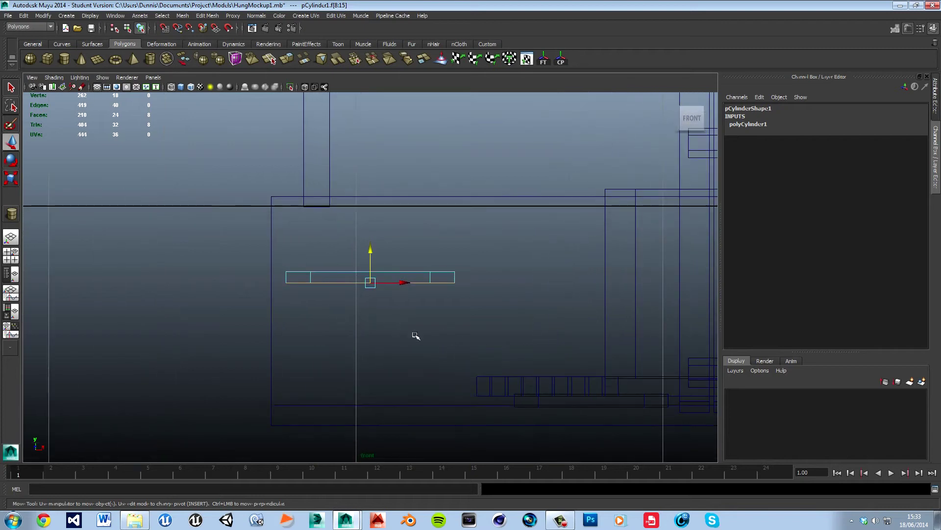
{"action": "key", "text": "space"}
{"action": "key", "text": "space"}
{"action": "left_click_drag", "start_coordinate": [577, 203], "coordinate": [535, 284], "text": "alt"}
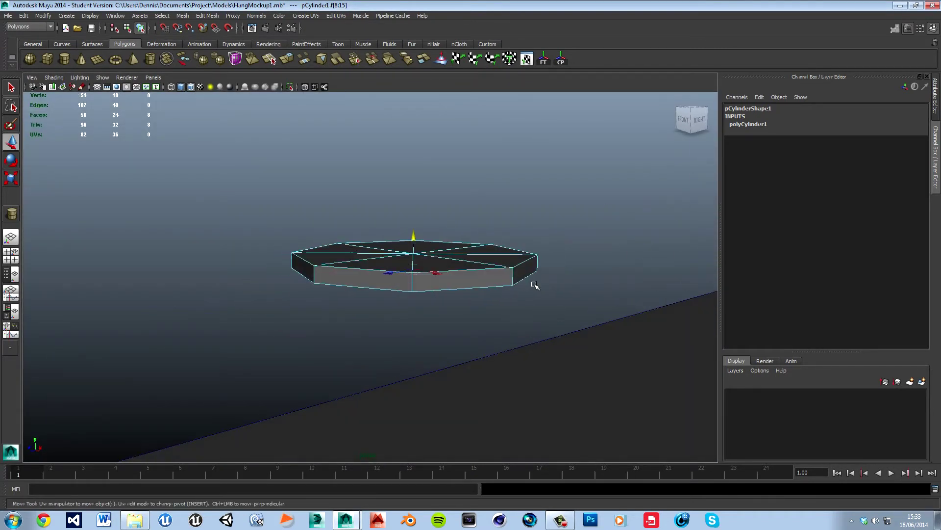
{"action": "left_click", "coordinate": [534, 285]}
{"action": "mouse_move", "coordinate": [396, 323]}
{"action": "left_mouse_down", "text": "alt"}
{"action": "mouse_move", "coordinate": [441, 300]}
{"action": "mouse_move", "coordinate": [418, 299]}
{"action": "mouse_move", "coordinate": [381, 321]}
{"action": "left_mouse_up", "text": "alt"}
{"action": "right_click_drag", "start_coordinate": [424, 257], "coordinate": [474, 248]}
- Lower the disc onto the platform floor at Translate Y -0.64 and shift it to Translate X -6.895
{"action": "left_click_drag", "start_coordinate": [446, 238], "coordinate": [440, 417]}
{"action": "middle_click_drag", "start_coordinate": [484, 365], "coordinate": [477, 265], "text": "alt"}
{"action": "left_click_drag", "start_coordinate": [435, 305], "coordinate": [440, 314]}
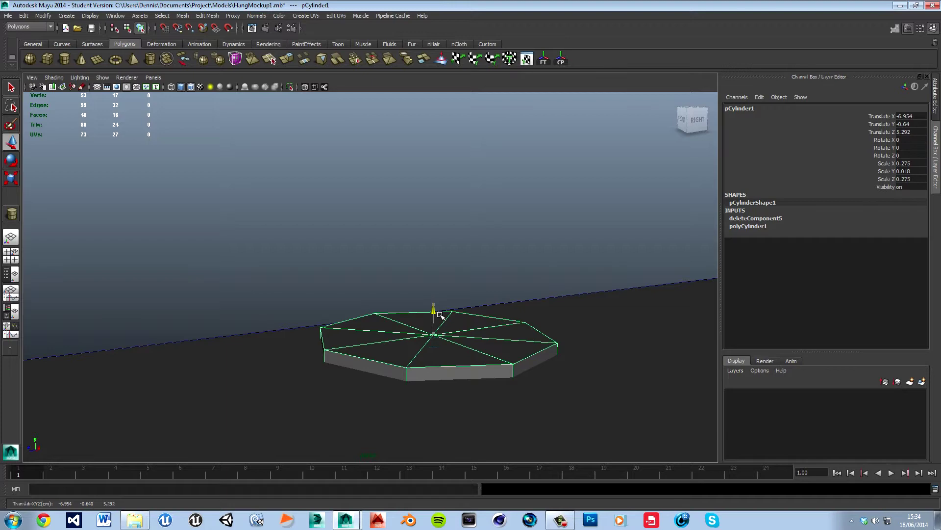
{"action": "left_click", "coordinate": [448, 267]}
{"action": "left_click_drag", "start_coordinate": [495, 337], "coordinate": [538, 342], "text": "alt"}
{"action": "left_click", "coordinate": [400, 284]}
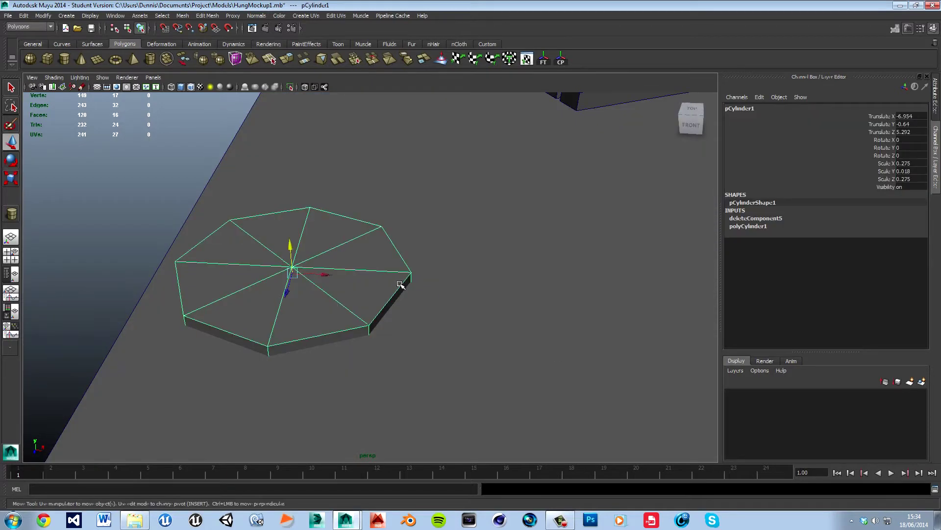
{"action": "left_click", "coordinate": [142, 208]}
{"action": "left_click_drag", "start_coordinate": [142, 207], "coordinate": [433, 309], "text": "alt"}
{"action": "left_click", "coordinate": [433, 309]}
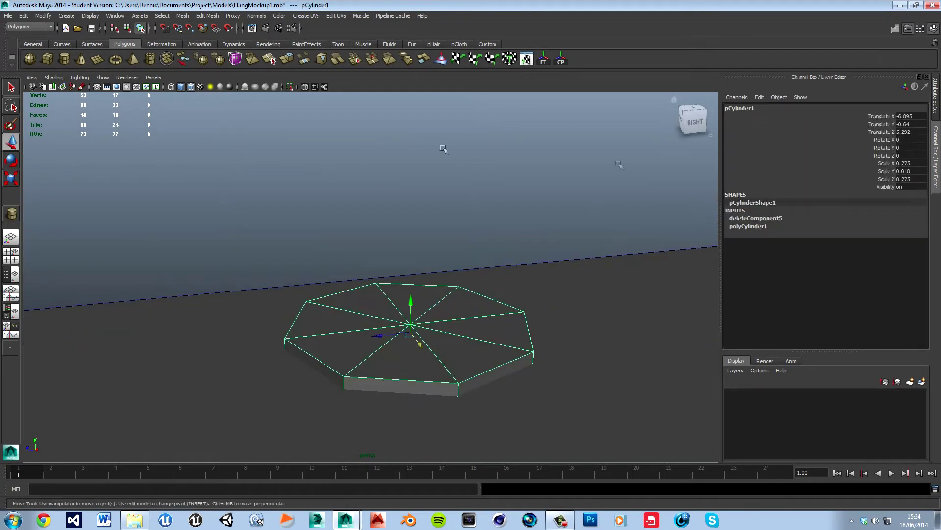
- Create a second polygon cylinder near the disc and set its axis subdivisions to 14
{"action": "left_click", "coordinate": [63, 61]}
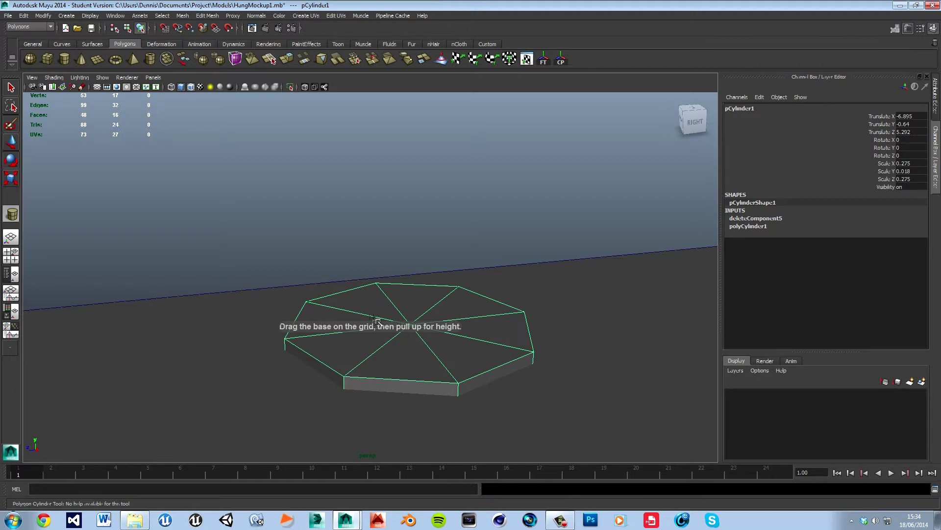
{"action": "scroll", "coordinate": [454, 326], "scroll_direction": "down", "scroll_amount": 6}
{"action": "left_click", "coordinate": [372, 277]}
{"action": "left_click_drag", "start_coordinate": [440, 376], "coordinate": [578, 278], "text": "alt"}
{"action": "left_click_drag", "start_coordinate": [553, 217], "coordinate": [382, 228]}
{"action": "left_click", "coordinate": [756, 219]}
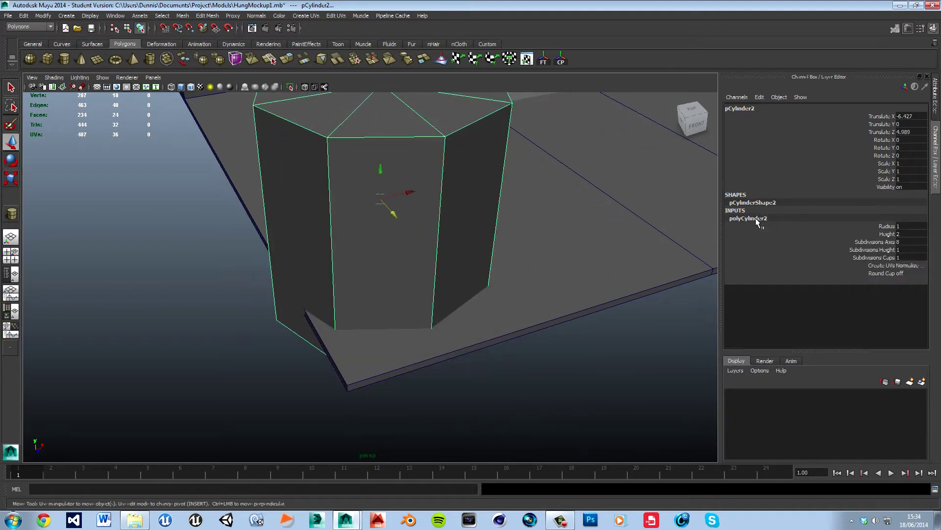
{"action": "key", "text": "Return"}
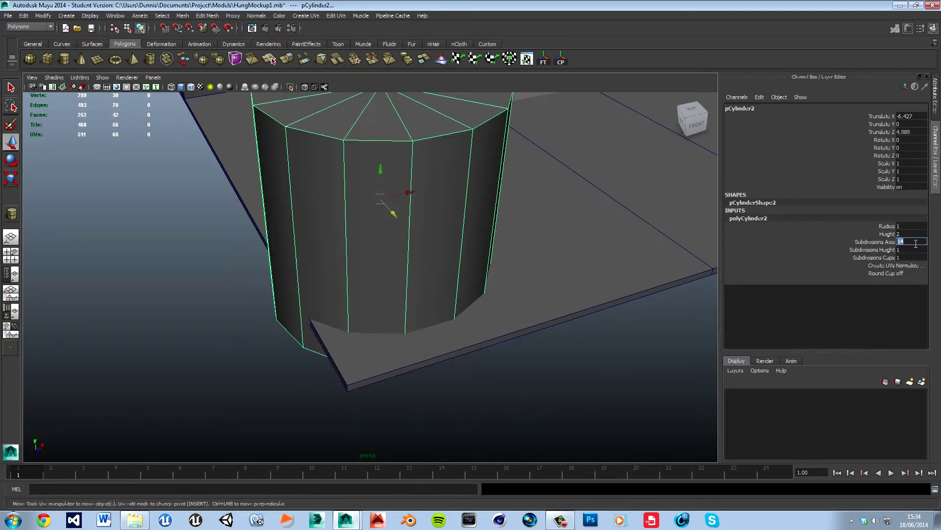
- Scale the 14-sided cylinder uniformly to 0.274 and move it over the disc to about X -6.886, Y -0.71, Z 5.106
{"action": "key", "text": "r"}
{"action": "left_click_drag", "start_coordinate": [447, 219], "coordinate": [253, 232], "text": "alt"}
{"action": "key", "text": "w"}
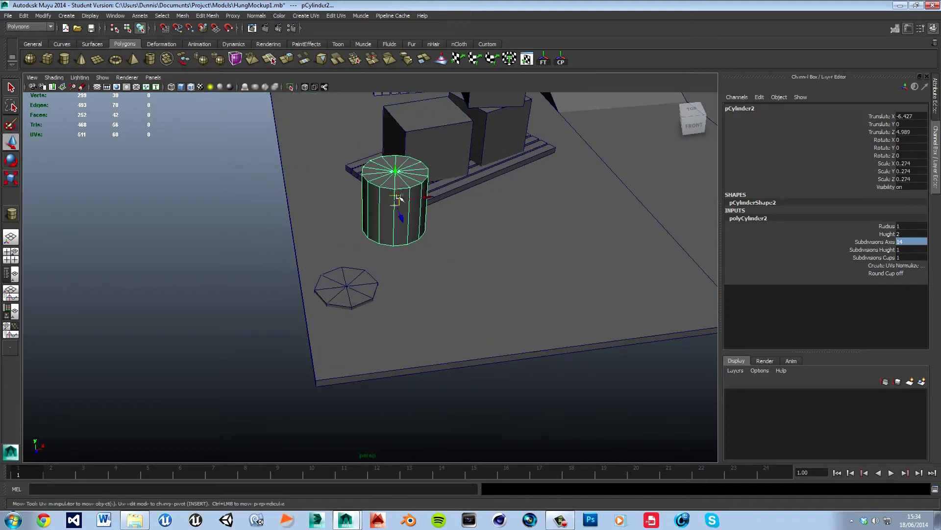
{"action": "left_click_drag", "start_coordinate": [399, 180], "coordinate": [387, 293]}
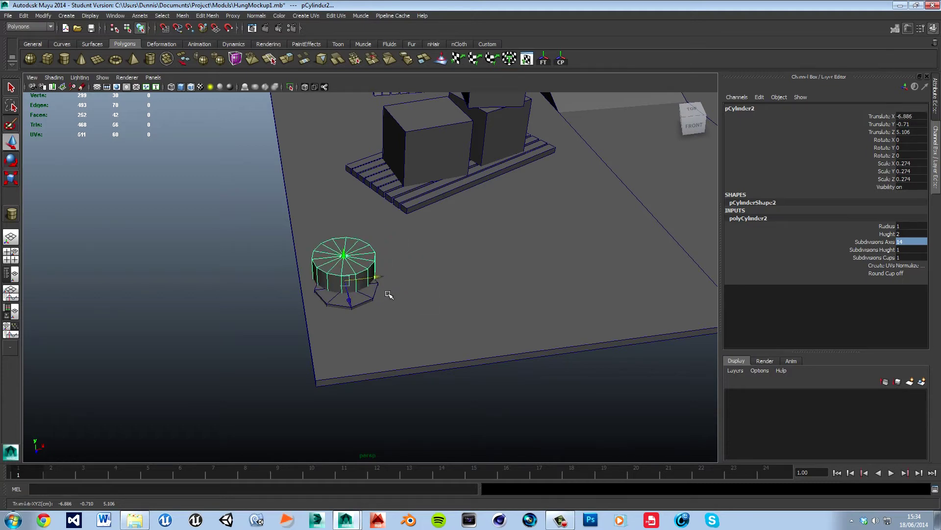
{"action": "key", "text": "space"}
{"action": "key", "text": "space"}
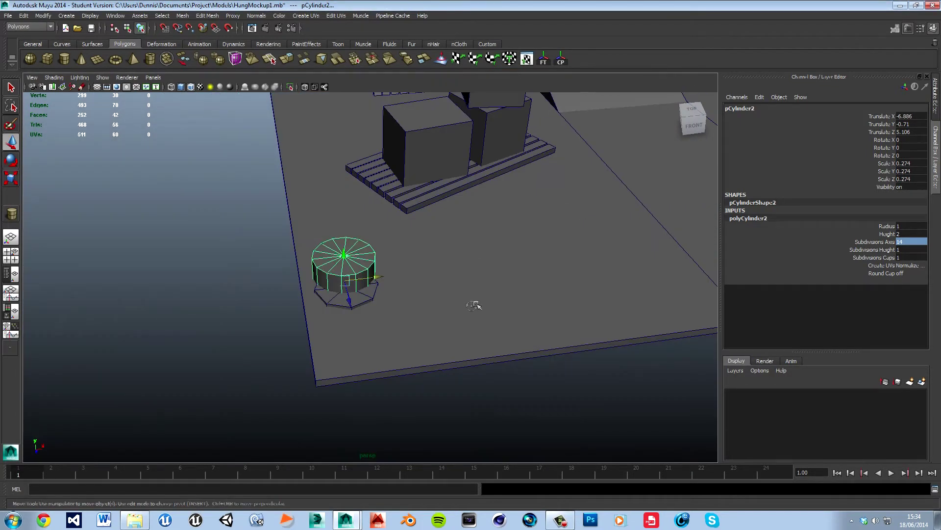
- Center the 14-sided cylinder on the disc at Translate Z 5.282 and reduce its uniform scale to 0.175
{"action": "scroll", "coordinate": [389, 323], "scroll_direction": "up", "scroll_amount": 3}
{"action": "scroll", "coordinate": [390, 323], "scroll_direction": "up", "scroll_amount": 3}
{"action": "left_click", "coordinate": [336, 336]}
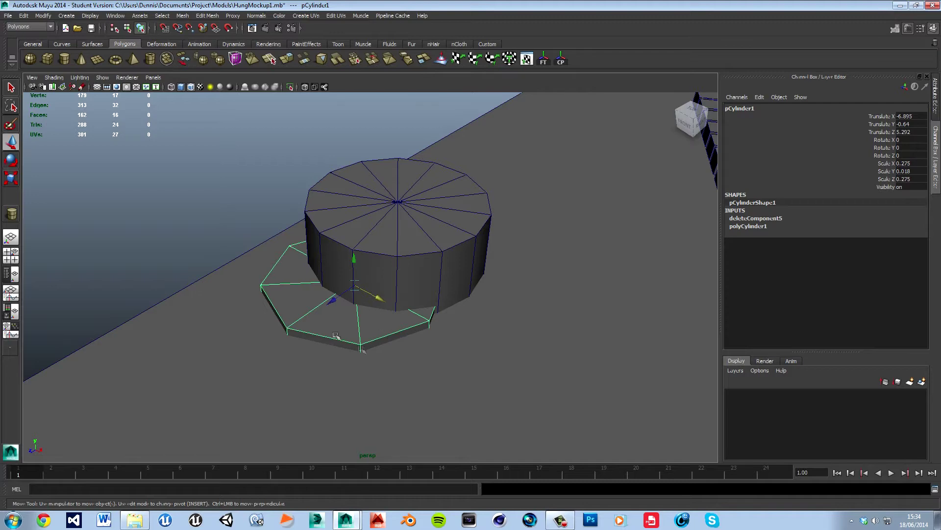
{"action": "left_click", "coordinate": [402, 253]}
{"action": "key", "text": "r"}
{"action": "left_click_drag", "start_coordinate": [401, 283], "coordinate": [335, 323]}
{"action": "key", "text": "w"}
{"action": "key", "text": "r"}
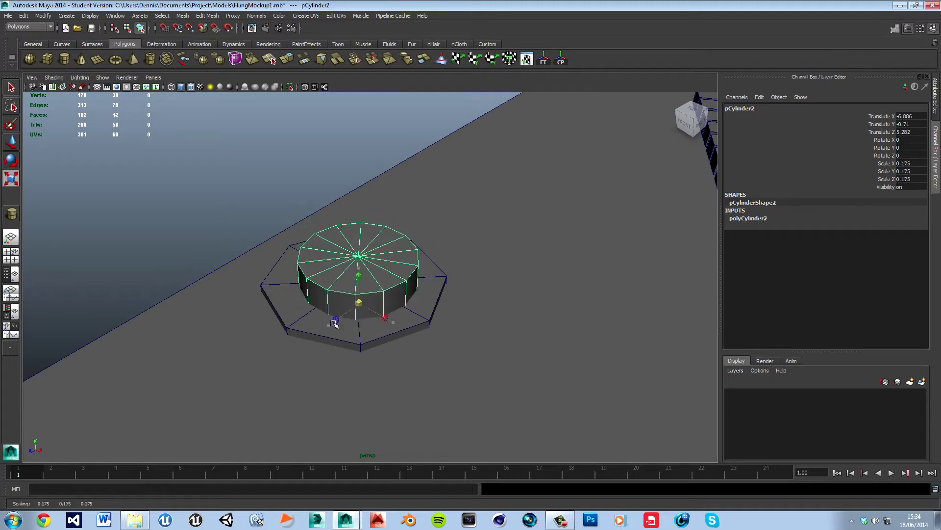
- Raise the 14-sided cylinder above the disc to Translate Y -0.321 and delete its bottom cap faces
{"action": "key", "text": "w"}
{"action": "left_click_drag", "start_coordinate": [359, 301], "coordinate": [390, 178]}
{"action": "right_click_drag", "start_coordinate": [359, 263], "coordinate": [347, 273]}
{"action": "key", "text": "space"}
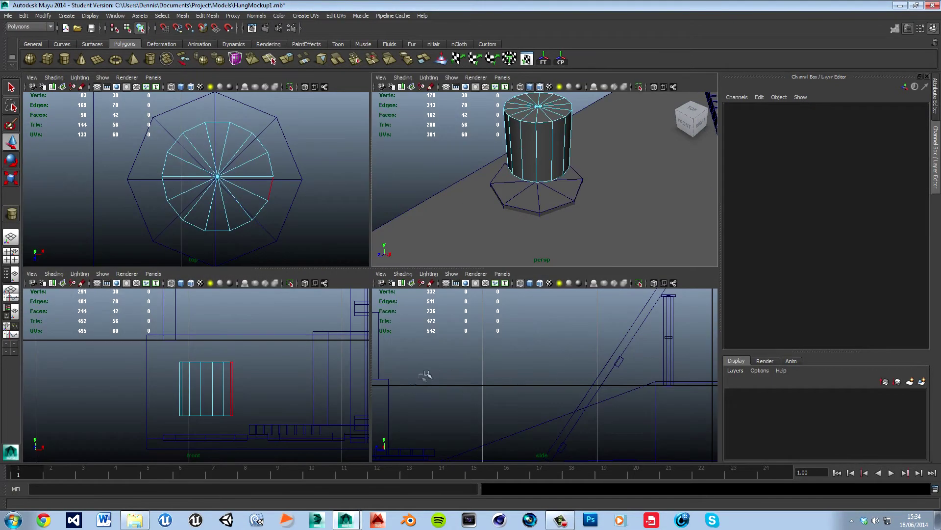
{"action": "key", "text": "space"}
{"action": "left_click_drag", "start_coordinate": [297, 406], "coordinate": [521, 318]}
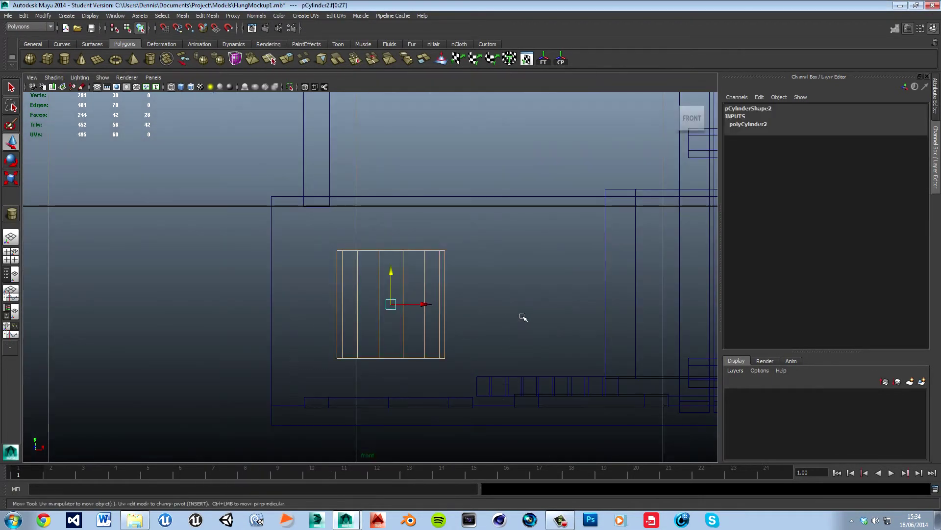
{"action": "left_click_drag", "start_coordinate": [306, 316], "coordinate": [536, 396]}
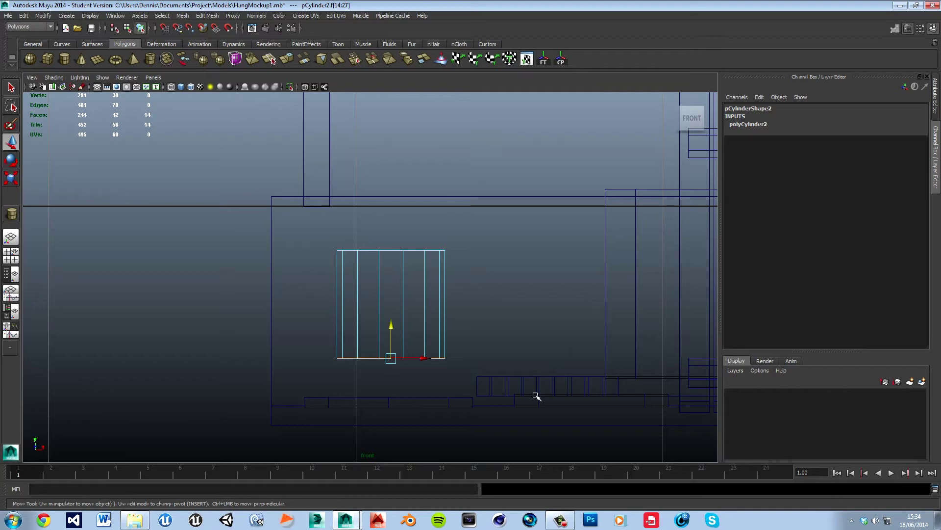
{"action": "left_click", "coordinate": [506, 381]}
{"action": "key", "text": "space"}
{"action": "key", "text": "space"}
{"action": "right_click_drag", "start_coordinate": [403, 211], "coordinate": [431, 191]}
{"action": "mouse_move", "coordinate": [395, 279]}
{"action": "left_mouse_down", "text": "alt"}
{"action": "mouse_move", "coordinate": [461, 279]}
{"action": "mouse_move", "coordinate": [444, 294]}
{"action": "mouse_move", "coordinate": [402, 284]}
{"action": "left_mouse_up", "text": "alt"}
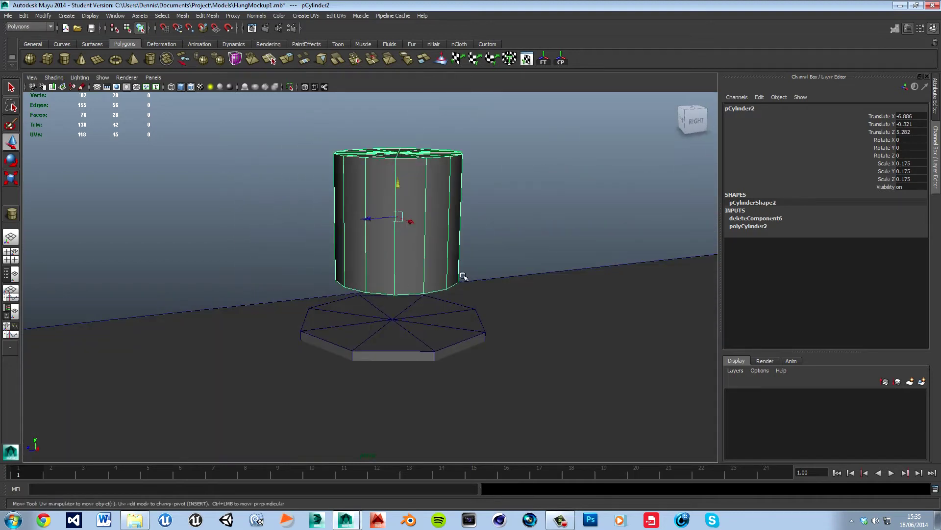
- Align the 14-sided cylinder with the octagonal disc by setting Translate X -6.895, Y -0.64 and Z 5.292
{"action": "left_click", "coordinate": [459, 350]}
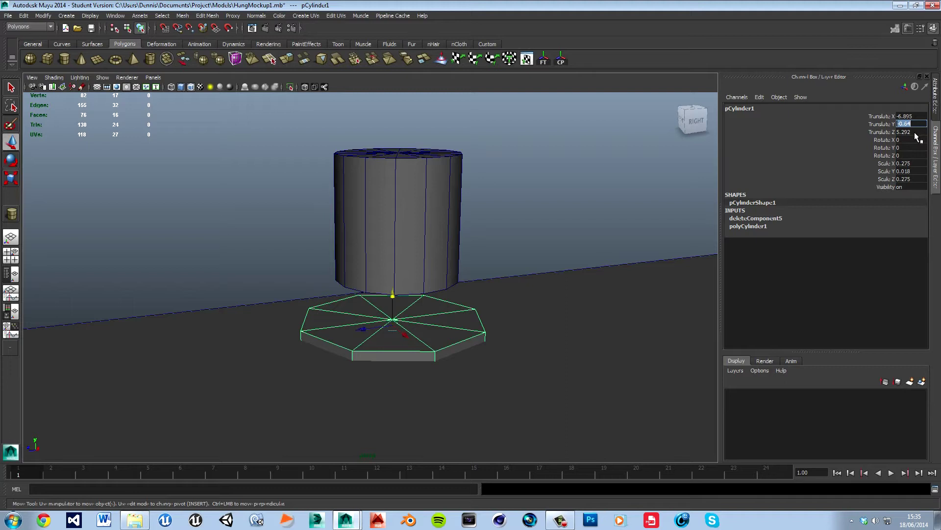
{"action": "left_click", "coordinate": [431, 195]}
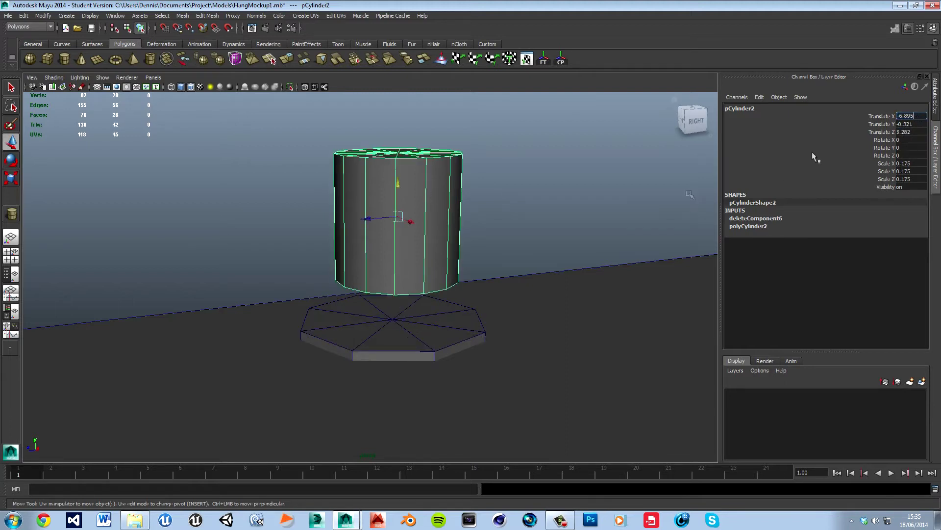
{"action": "left_click", "coordinate": [441, 351]}
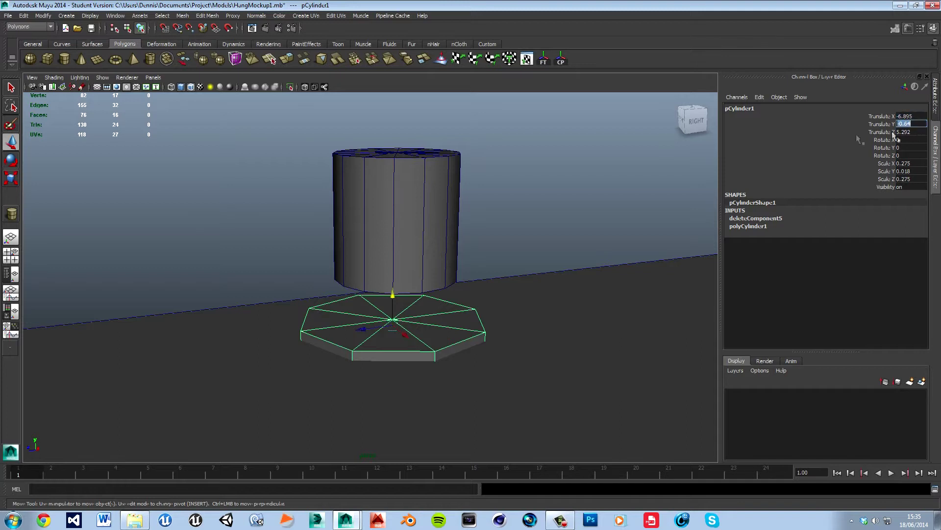
{"action": "left_click", "coordinate": [445, 225]}
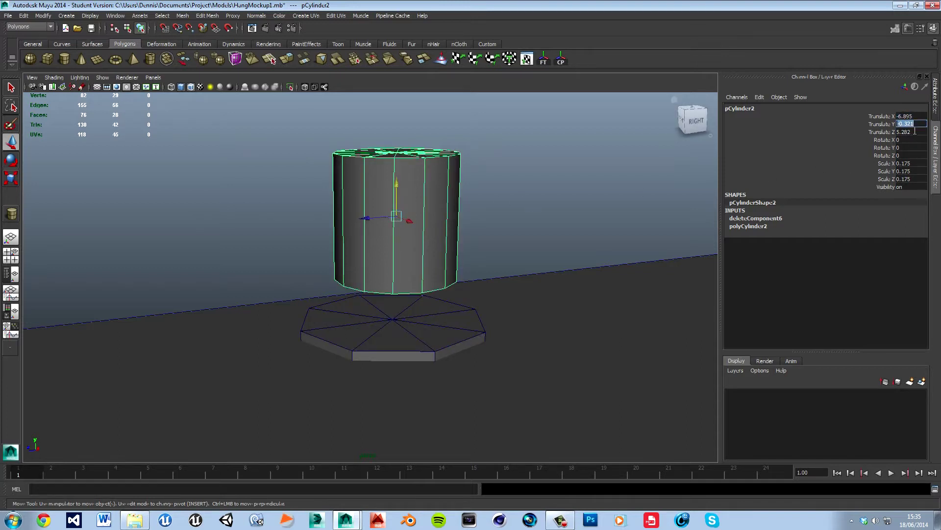
{"action": "type", "text": "-0.64"}
{"action": "key", "text": "Return"}
{"action": "left_click", "coordinate": [461, 344]}
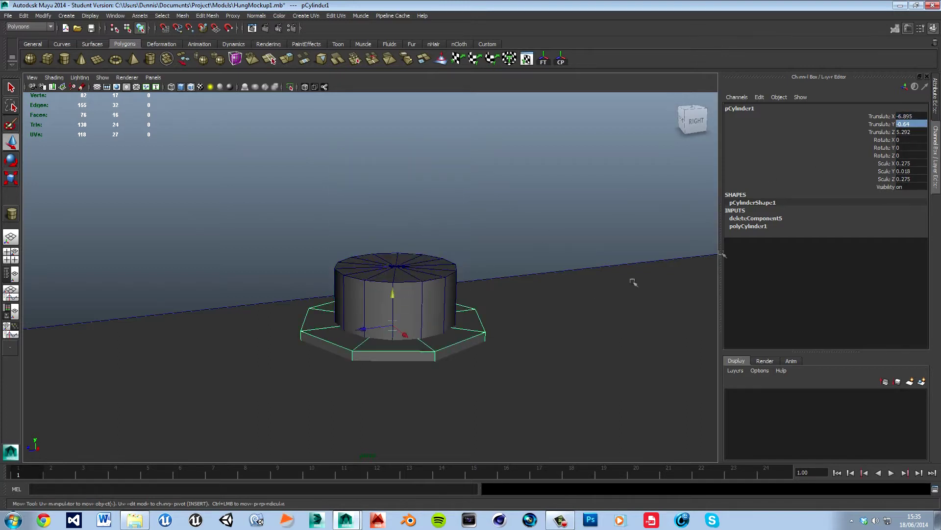
{"action": "left_click", "coordinate": [438, 309]}
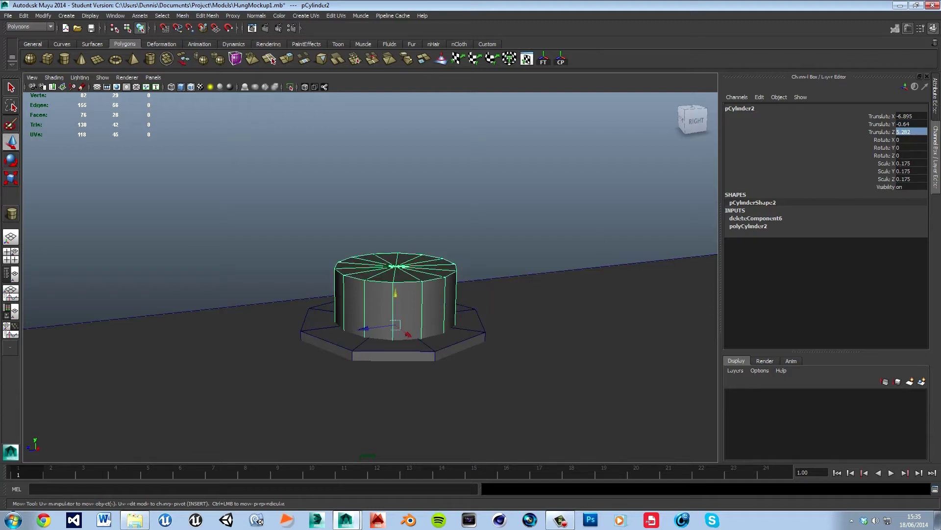
{"action": "type", "text": "5.292"}
{"action": "key", "text": "Return"}
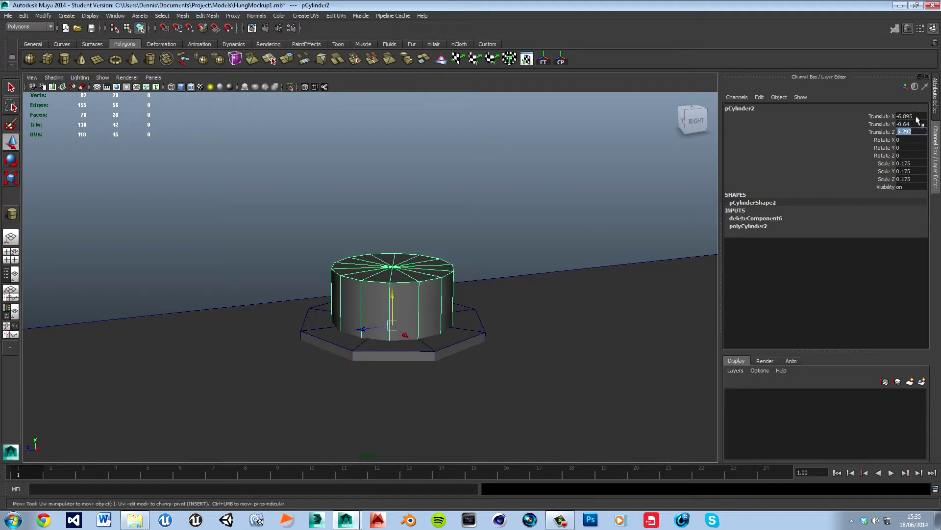
- Raise the cylinder to Translate Y -0.465 and scale it uniformly to 0.22
{"action": "left_click", "coordinate": [418, 355]}
{"action": "left_click", "coordinate": [426, 321]}
{"action": "left_click_drag", "start_coordinate": [402, 306], "coordinate": [399, 347]}
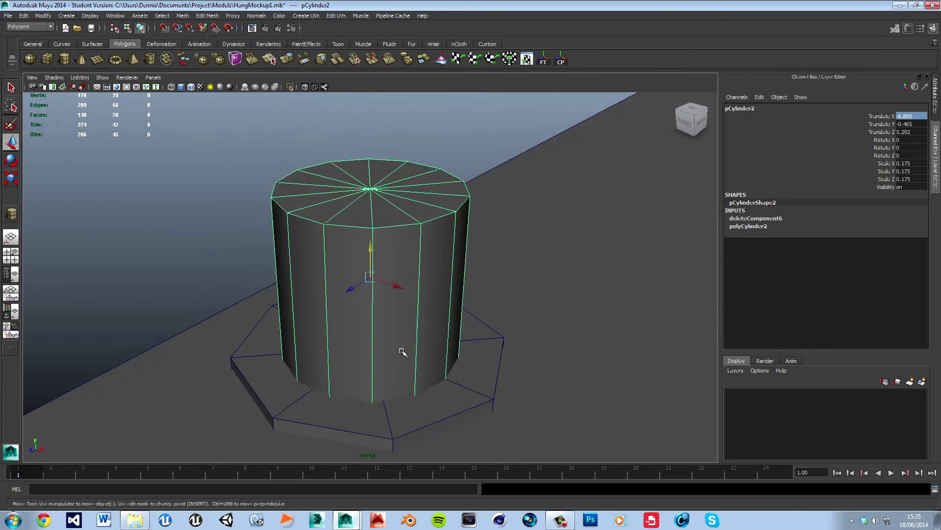
{"action": "key", "text": "r"}
{"action": "left_click_drag", "start_coordinate": [373, 283], "coordinate": [419, 258]}
{"action": "left_click", "coordinate": [181, 225]}
{"action": "left_click", "coordinate": [340, 266]}
- Move the enlarged cylinder up slightly so its lower rim sits on the octagonal disc
{"action": "key", "text": "w"}
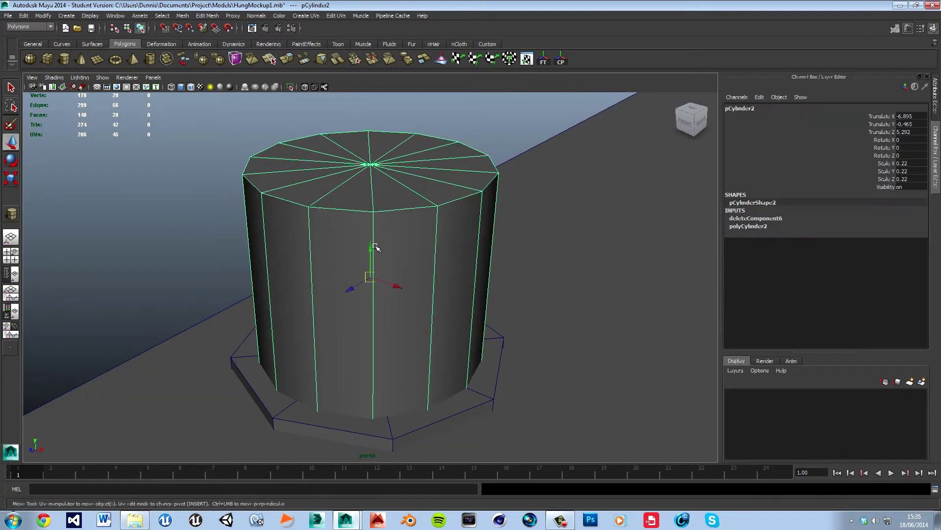
{"action": "left_click_drag", "start_coordinate": [376, 251], "coordinate": [370, 223]}
{"action": "left_click", "coordinate": [193, 220]}
{"action": "scroll", "coordinate": [357, 329], "scroll_direction": "down", "scroll_amount": 5}
{"action": "left_click_drag", "start_coordinate": [357, 329], "coordinate": [387, 318], "text": "alt"}
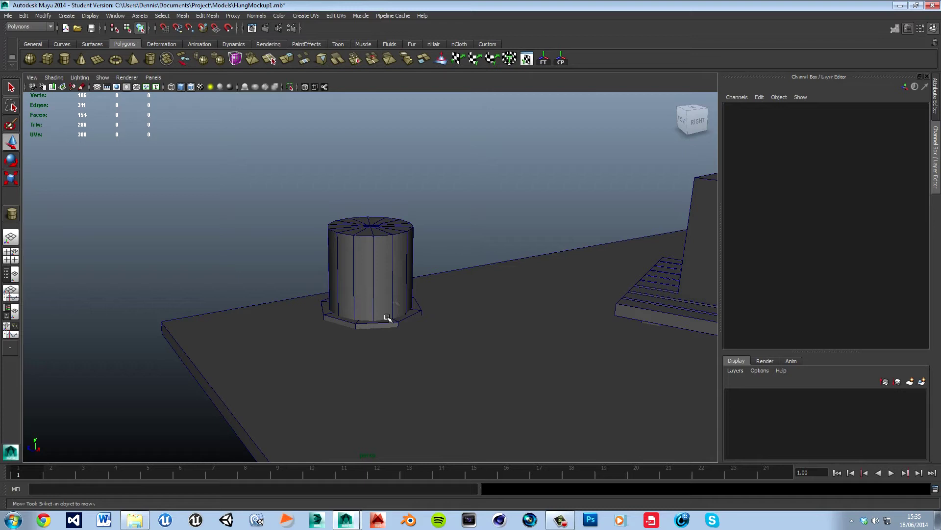
- Select only the cylinder's top cap faces and pull them up to stretch it into a tall column
{"action": "scroll", "coordinate": [395, 305], "scroll_direction": "up", "scroll_amount": 3}
{"action": "middle_click_drag", "start_coordinate": [397, 330], "coordinate": [481, 372], "text": "alt"}
{"action": "left_click", "coordinate": [479, 246]}
{"action": "right_click_drag", "start_coordinate": [453, 198], "coordinate": [464, 217]}
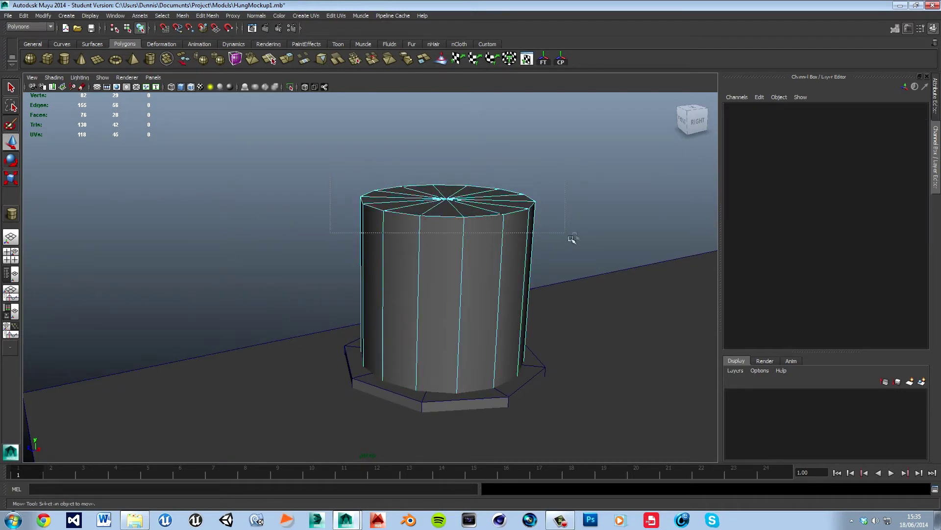
{"action": "left_click_drag", "start_coordinate": [562, 243], "coordinate": [587, 229]}
{"action": "left_click_drag", "start_coordinate": [442, 263], "coordinate": [608, 255], "text": "ctrl"}
{"action": "left_click_drag", "start_coordinate": [444, 301], "coordinate": [421, 299], "text": "alt"}
{"action": "middle_click_drag", "start_coordinate": [420, 298], "coordinate": [346, 327], "text": "alt"}
{"action": "scroll", "coordinate": [311, 215], "scroll_direction": "down", "scroll_amount": 8}
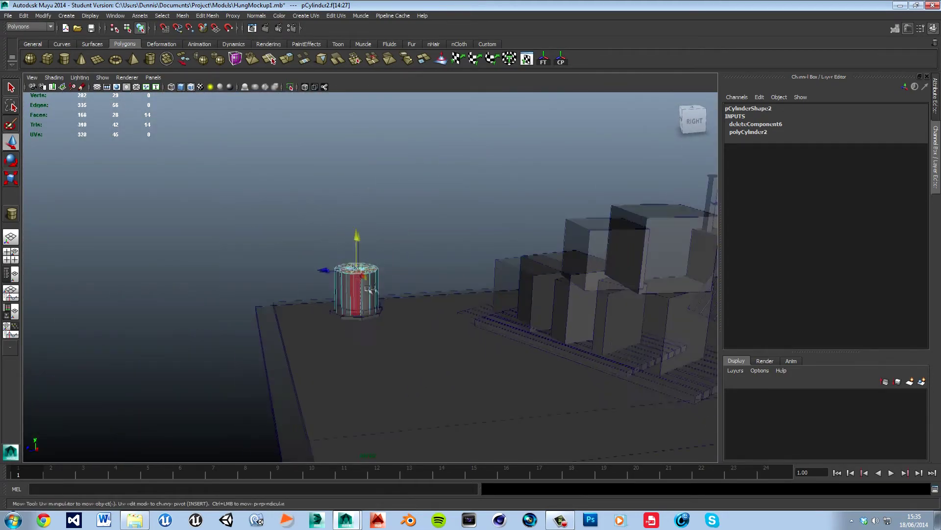
{"action": "left_click_drag", "start_coordinate": [395, 301], "coordinate": [395, 280], "text": "alt"}
{"action": "left_click_drag", "start_coordinate": [360, 240], "coordinate": [367, 242]}
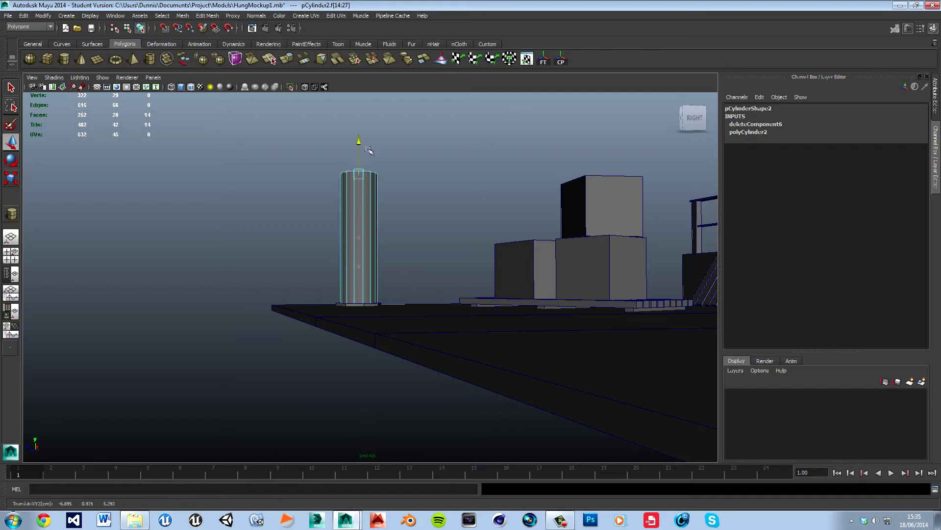
{"action": "left_click_drag", "start_coordinate": [369, 201], "coordinate": [352, 79], "text": "alt"}
{"action": "scroll", "coordinate": [387, 290], "scroll_direction": "down", "scroll_amount": 5}
{"action": "middle_click_drag", "start_coordinate": [483, 226], "coordinate": [464, 271], "text": "alt"}
{"action": "left_click_drag", "start_coordinate": [464, 271], "coordinate": [392, 273], "text": "alt"}
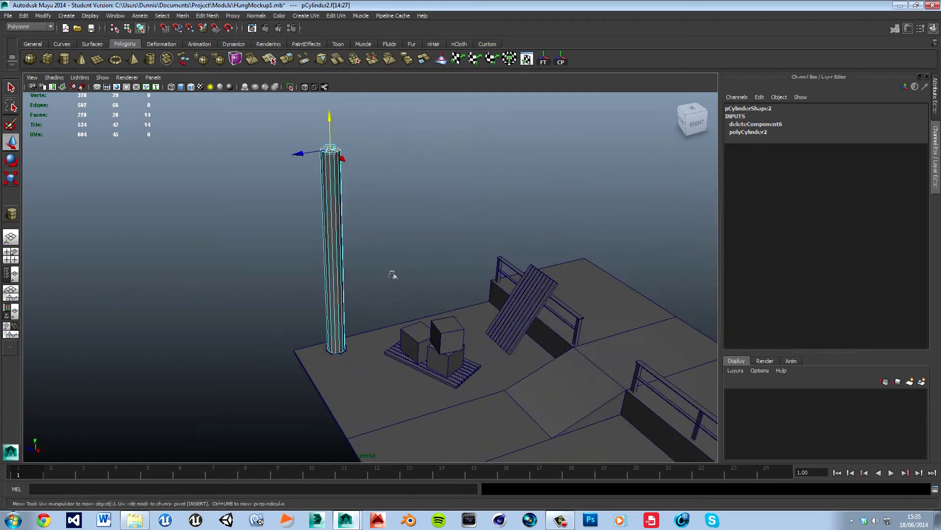
- Lower the column's top cap faces to about Y 0.336, shortening it to roughly the height of the crates
{"action": "middle_click_drag", "start_coordinate": [407, 273], "coordinate": [461, 320], "text": "alt"}
{"action": "right_click_drag", "start_coordinate": [460, 320], "coordinate": [454, 268], "text": "alt"}
{"action": "middle_click_drag", "start_coordinate": [389, 147], "coordinate": [411, 315]}
{"action": "scroll", "coordinate": [448, 376], "scroll_direction": "up", "scroll_amount": 4}
{"action": "middle_click_drag", "start_coordinate": [499, 371], "coordinate": [555, 296], "text": "alt"}
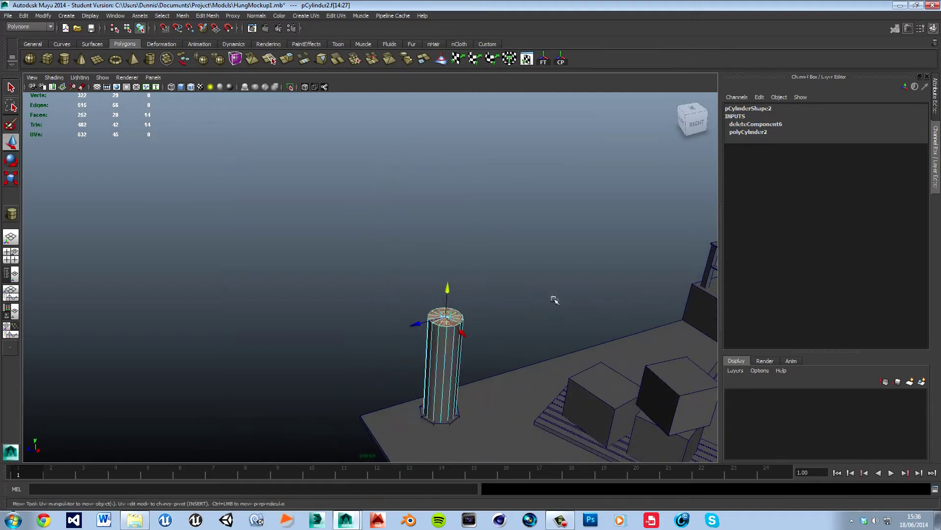
{"action": "left_click_drag", "start_coordinate": [482, 376], "coordinate": [595, 378], "text": "alt"}
{"action": "mouse_move", "coordinate": [479, 325]}
{"action": "left_mouse_down", "text": "alt"}
{"action": "mouse_move", "coordinate": [466, 330]}
{"action": "mouse_move", "coordinate": [473, 343]}
{"action": "left_mouse_up", "text": "alt"}
{"action": "scroll", "coordinate": [477, 340], "scroll_direction": "up", "scroll_amount": 2}
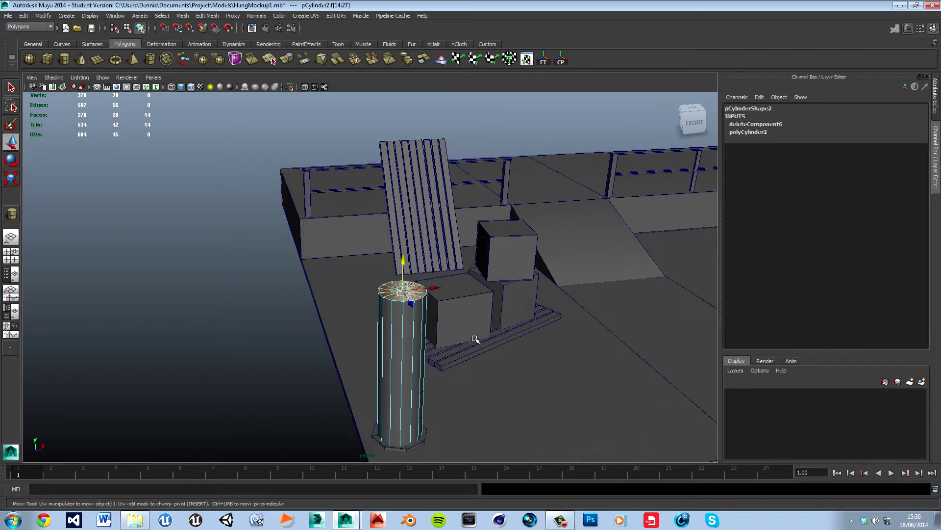
{"action": "left_click_drag", "start_coordinate": [417, 269], "coordinate": [426, 348]}
{"action": "middle_click_drag", "start_coordinate": [485, 364], "coordinate": [464, 309], "text": "alt"}
{"action": "left_click_drag", "start_coordinate": [465, 309], "coordinate": [443, 311], "text": "alt"}
{"action": "middle_click_drag", "start_coordinate": [472, 328], "coordinate": [439, 275], "text": "alt"}
{"action": "scroll", "coordinate": [492, 340], "scroll_direction": "up", "scroll_amount": 3}
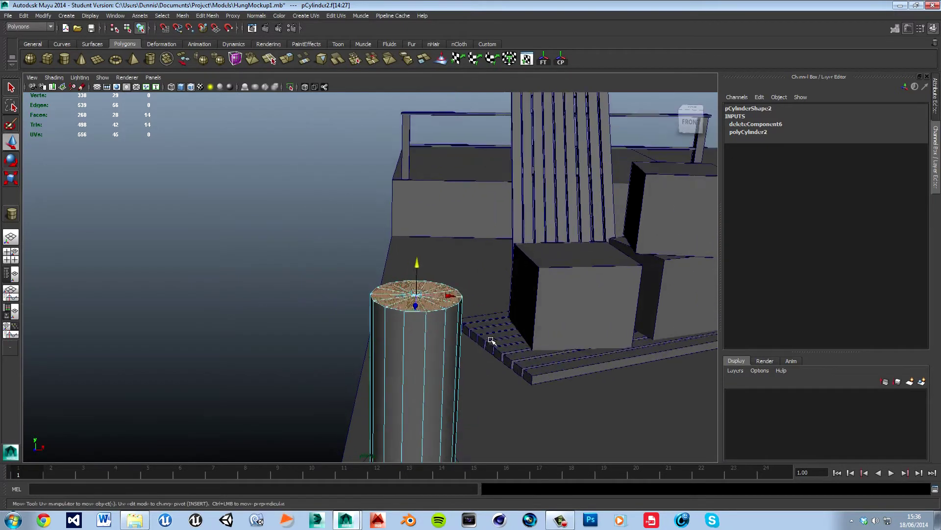
- Extrude the column's top cap faces upward by about 0.139
{"action": "right_click_drag", "start_coordinate": [433, 303], "coordinate": [440, 309], "text": "shift"}
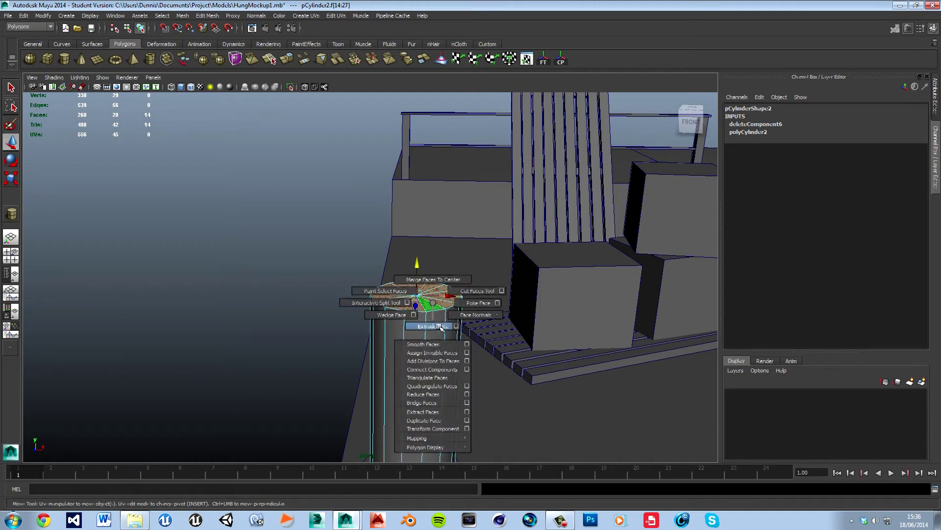
{"action": "left_click", "coordinate": [441, 326]}
{"action": "left_click_drag", "start_coordinate": [447, 267], "coordinate": [449, 240]}
- Tilt the extruded top faces away from the crates and shift them to about X -6.913, Y 0.475
{"action": "key", "text": "e"}
{"action": "left_click_drag", "start_coordinate": [464, 276], "coordinate": [510, 285], "text": "alt"}
{"action": "key", "text": "f"}
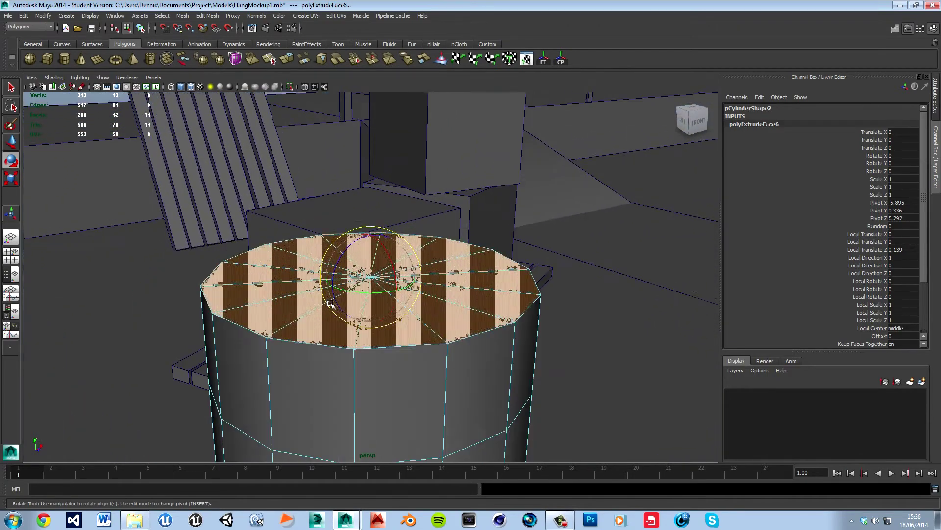
{"action": "scroll", "coordinate": [339, 280], "scroll_direction": "down", "scroll_amount": 3}
{"action": "left_click_drag", "start_coordinate": [351, 258], "coordinate": [346, 265]}
{"action": "mouse_move", "coordinate": [429, 313]}
{"action": "left_mouse_down", "text": "alt"}
{"action": "mouse_move", "coordinate": [448, 330]}
{"action": "mouse_move", "coordinate": [436, 320]}
{"action": "left_mouse_up", "text": "alt"}
{"action": "left_click_drag", "start_coordinate": [346, 254], "coordinate": [343, 260]}
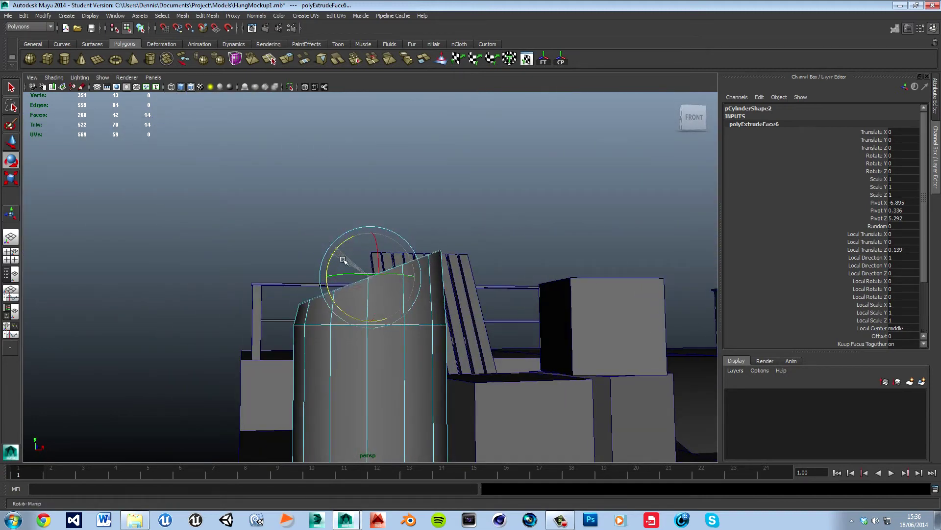
{"action": "left_click", "coordinate": [304, 324]}
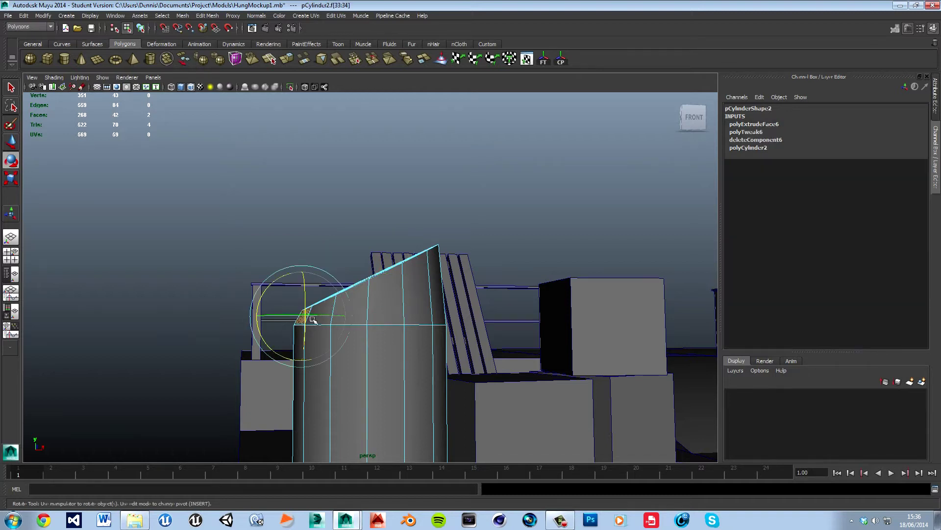
{"action": "key", "text": "ctrl+z"}
{"action": "left_click_drag", "start_coordinate": [347, 251], "coordinate": [351, 247]}
{"action": "key", "text": "w"}
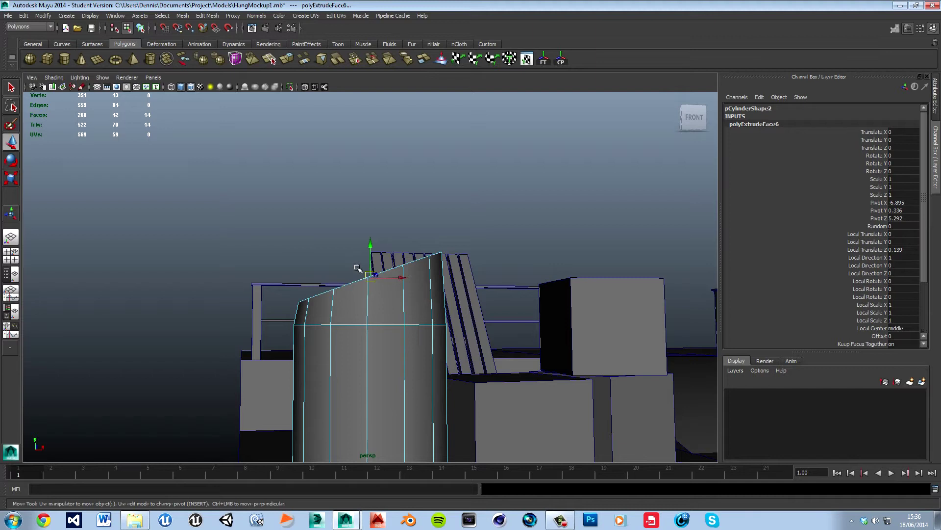
{"action": "left_click", "coordinate": [403, 281]}
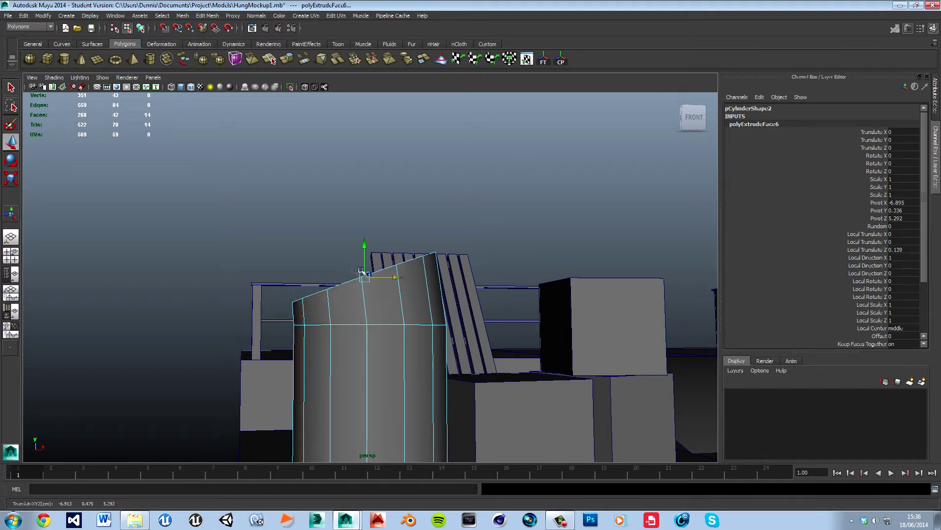
- Extrude the tilted top faces by about 0.141 to add a second bend segment to the pipe
{"action": "right_click_drag", "start_coordinate": [332, 285], "coordinate": [338, 292], "text": "shift"}
{"action": "left_click", "coordinate": [337, 309]}
{"action": "key", "text": "e"}
{"action": "left_click_drag", "start_coordinate": [387, 249], "coordinate": [368, 206]}
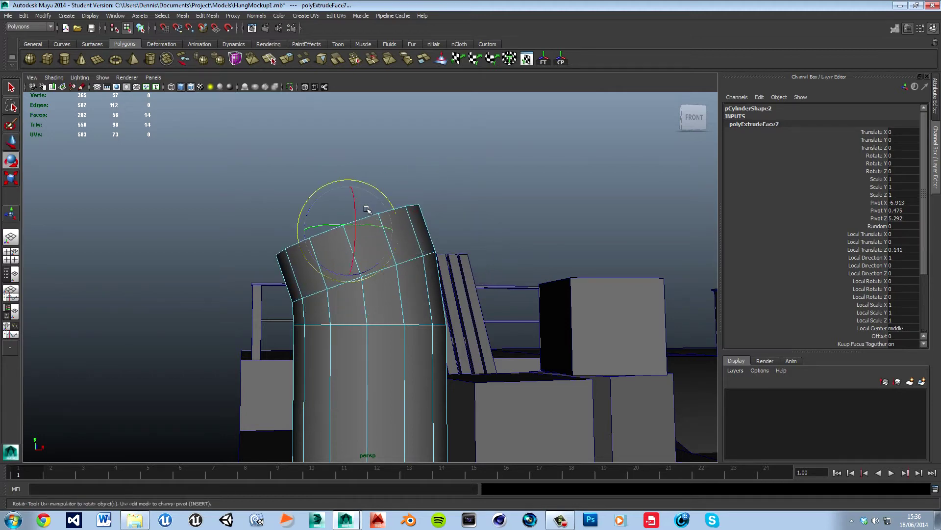
- Tilt the second segment's end faces more steeply and move them to about X -6.983, Y 0.608
{"action": "left_click_drag", "start_coordinate": [346, 248], "coordinate": [350, 236], "text": "alt"}
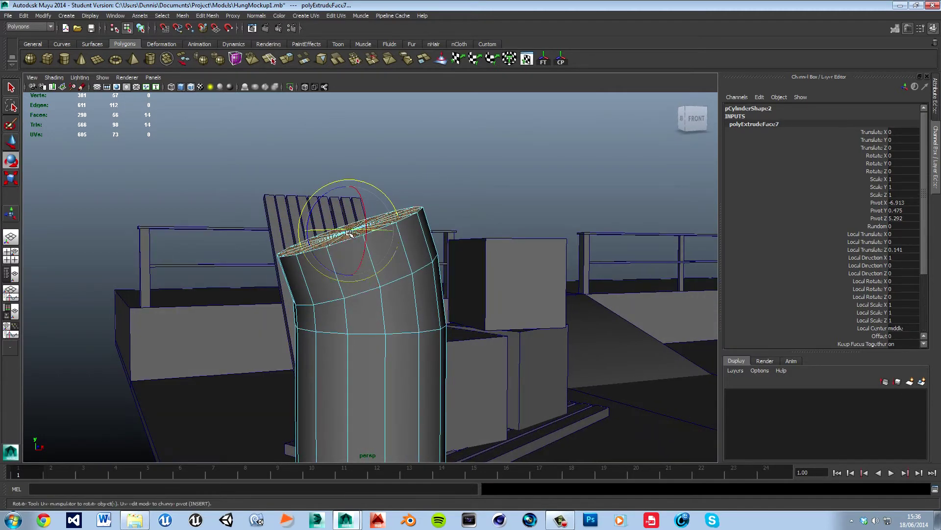
{"action": "key", "text": "ctrl+z"}
{"action": "left_click_drag", "start_coordinate": [321, 216], "coordinate": [318, 219]}
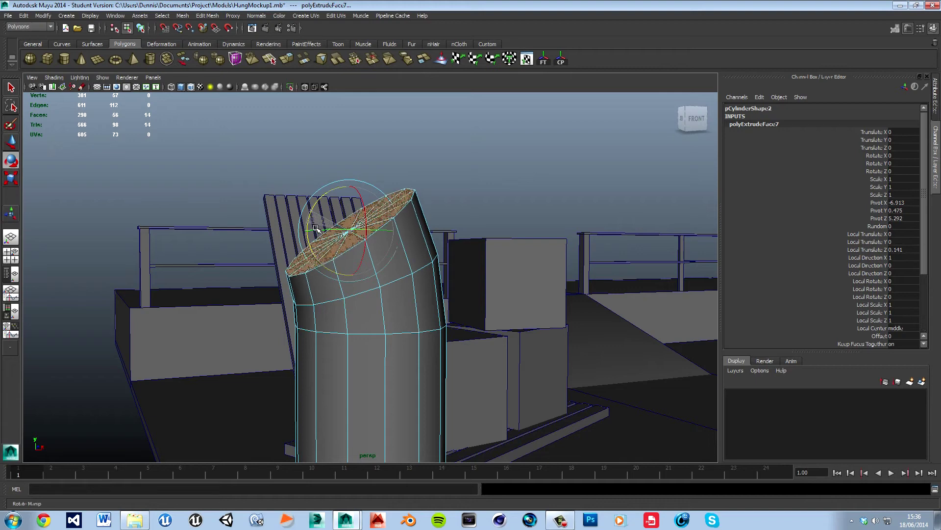
{"action": "left_click_drag", "start_coordinate": [316, 234], "coordinate": [322, 288], "text": "alt"}
{"action": "key", "text": "w"}
{"action": "left_click", "coordinate": [356, 242]}
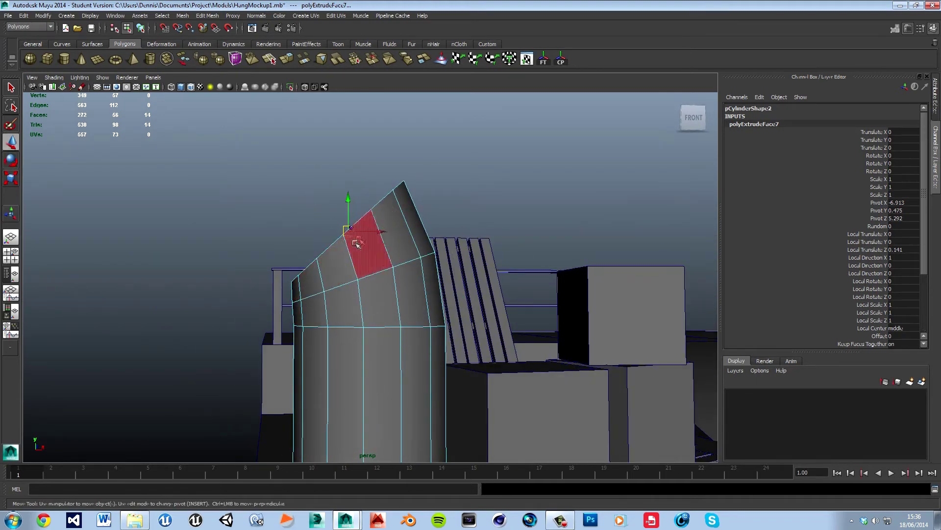
{"action": "left_click_drag", "start_coordinate": [384, 237], "coordinate": [383, 215]}
- Extrude a third bend segment by about 0.166, then rotate its end faces to near vertical and reposition them
{"action": "right_click_drag", "start_coordinate": [384, 211], "coordinate": [390, 242], "text": "shift"}
{"action": "left_click_drag", "start_coordinate": [345, 192], "coordinate": [261, 183]}
{"action": "key", "text": "e"}
{"action": "left_click_drag", "start_coordinate": [260, 185], "coordinate": [258, 189]}
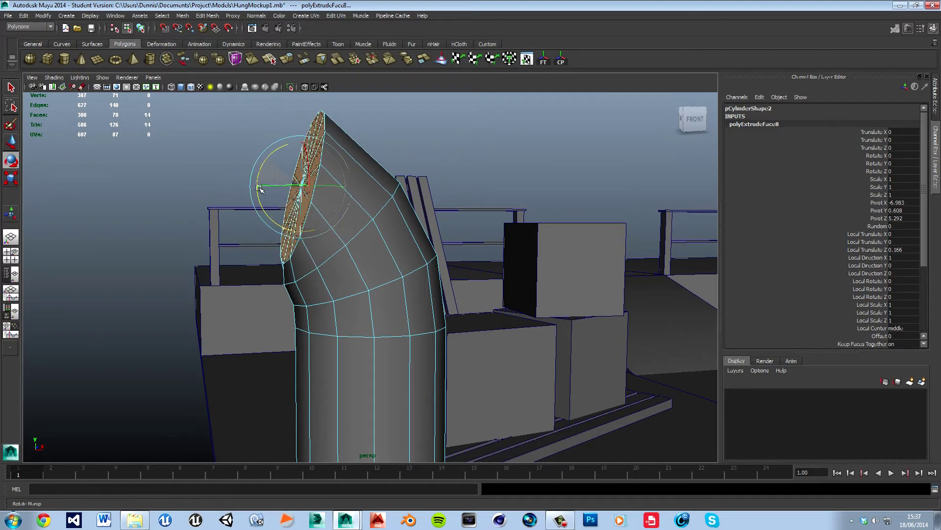
{"action": "key", "text": "w"}
{"action": "left_click_drag", "start_coordinate": [340, 193], "coordinate": [324, 253]}
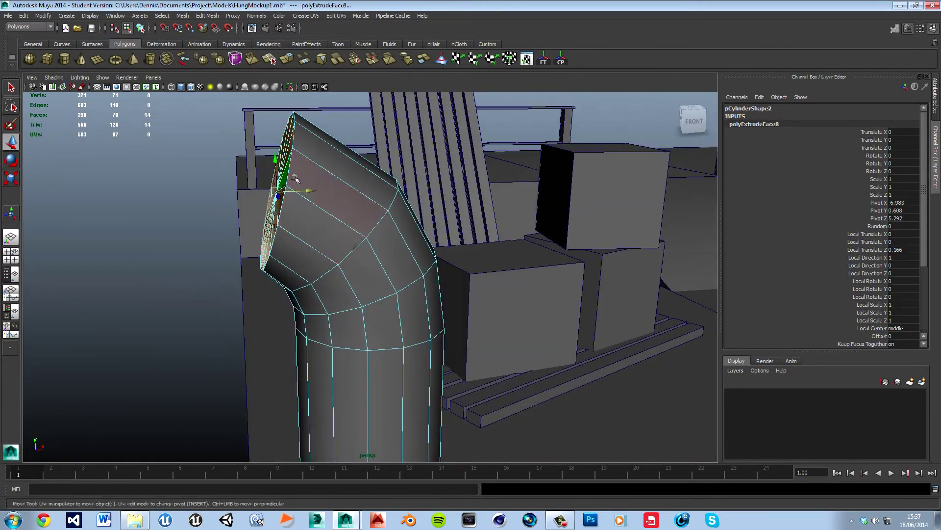
- Extrude a final section outward from the bend and delete its end cap faces to leave the pipe open
{"action": "key", "text": "ctrl+e"}
{"action": "left_click_drag", "start_coordinate": [261, 153], "coordinate": [166, 142]}
{"action": "key", "text": "e"}
{"action": "left_click_drag", "start_coordinate": [167, 202], "coordinate": [221, 233], "text": "alt"}
{"action": "key", "text": "w"}
{"action": "left_click_drag", "start_coordinate": [227, 198], "coordinate": [284, 276]}
{"action": "key", "text": "Delete"}
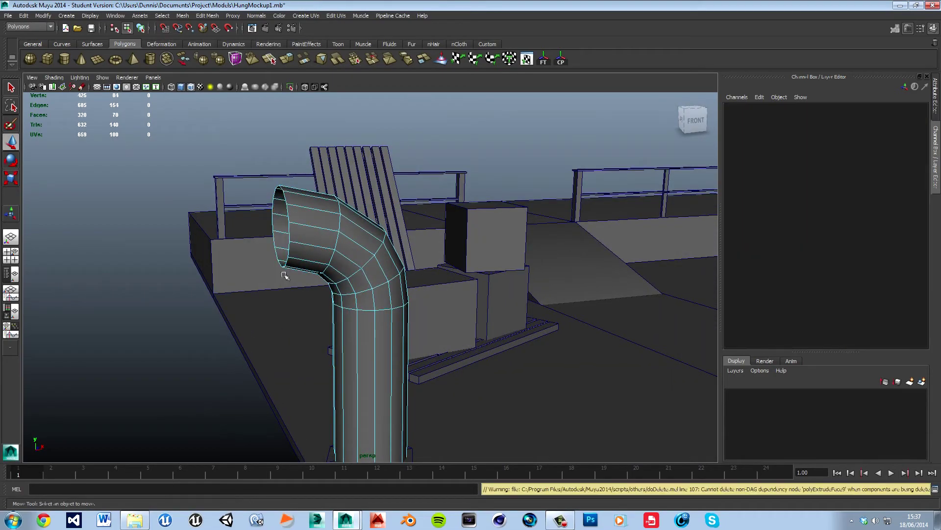
- Duplicate the octagonal base plate and move the copy up to the pipe's open end at about X -7.493, Y 0.763
{"action": "left_click_drag", "start_coordinate": [245, 314], "coordinate": [372, 343], "text": "alt"}
{"action": "left_click", "coordinate": [375, 368]}
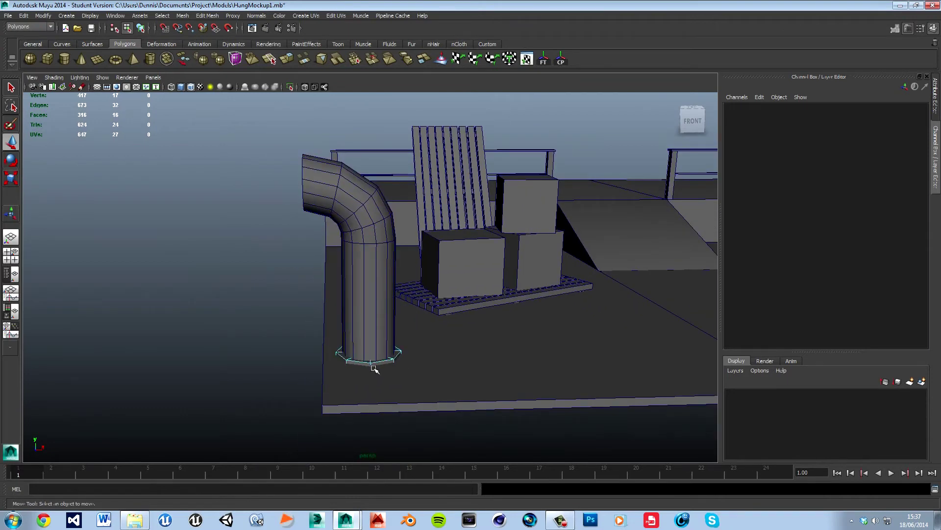
{"action": "right_click_drag", "start_coordinate": [369, 367], "coordinate": [406, 312]}
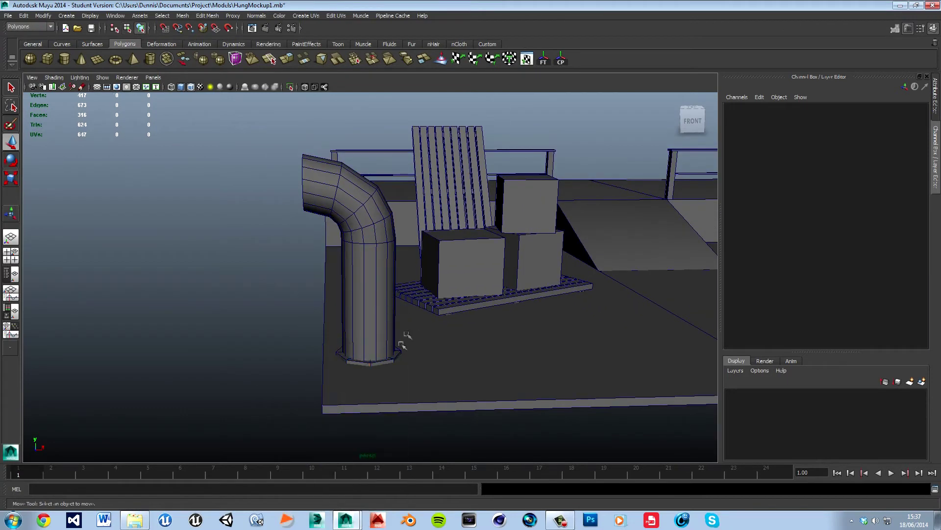
{"action": "left_click", "coordinate": [392, 368]}
{"action": "left_click", "coordinate": [380, 366]}
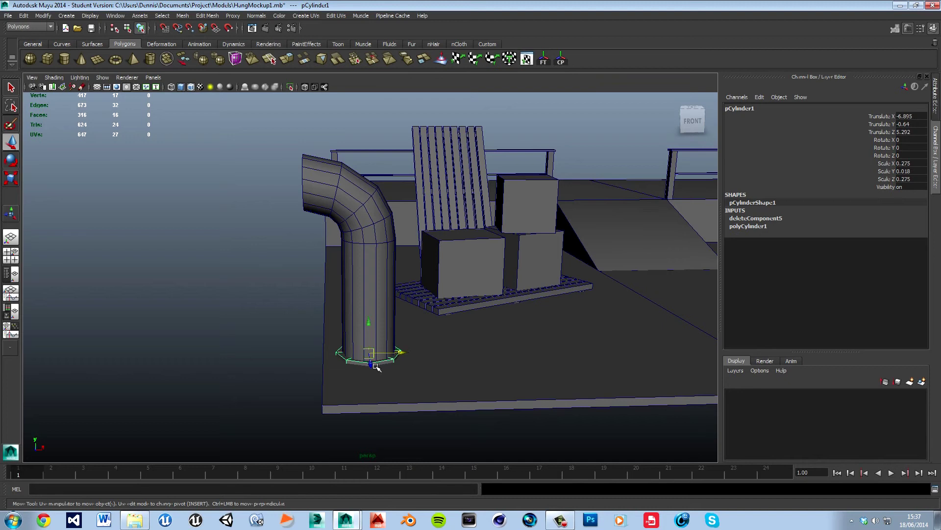
{"action": "key", "text": "ctrl+d"}
{"action": "left_click_drag", "start_coordinate": [375, 334], "coordinate": [372, 216]}
- Rotate the copied plate upright by setting its Rotate Z to -90
{"action": "key", "text": "e"}
{"action": "left_click", "coordinate": [912, 155]}
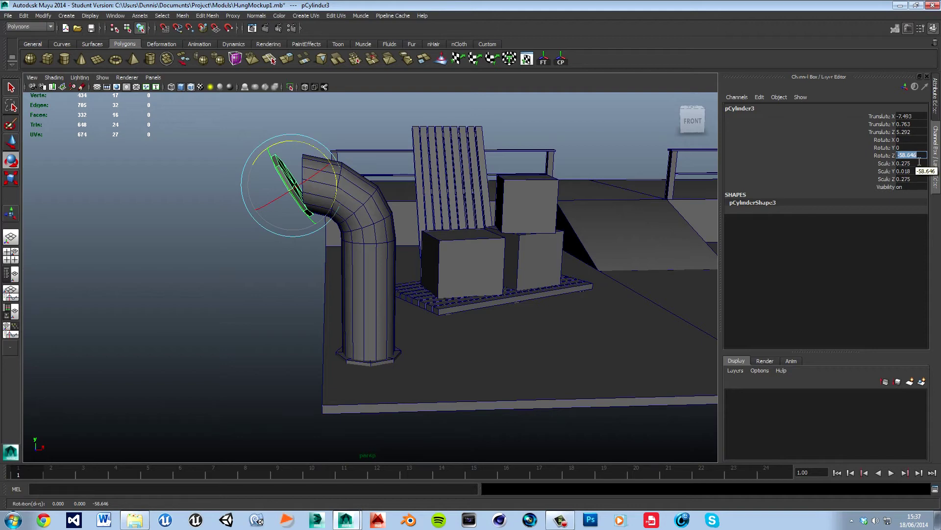
{"action": "type", "text": "-90"}
{"action": "key", "text": "Return"}
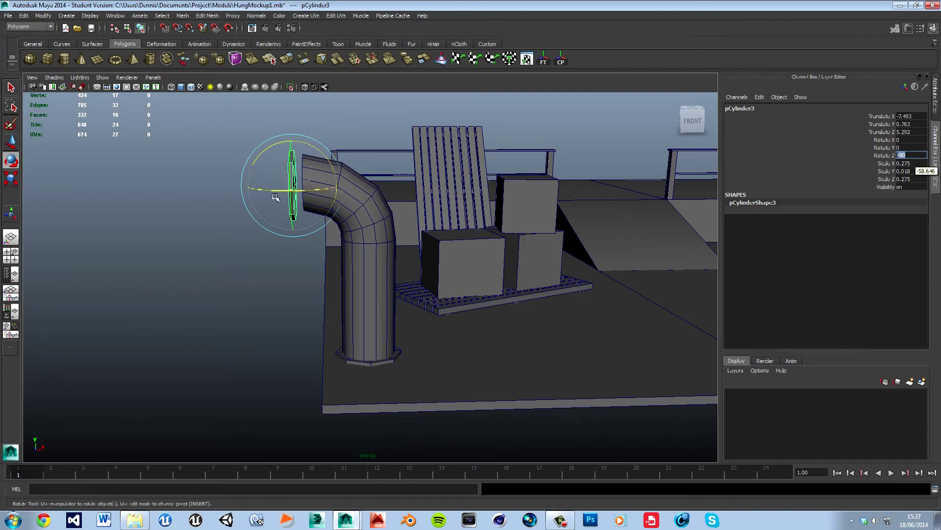
- Slide the upright octagonal plate along X onto the pipe's open end to form a flange
{"action": "left_click", "coordinate": [215, 249]}
{"action": "right_click_drag", "start_coordinate": [214, 248], "coordinate": [268, 232], "text": "alt"}
{"action": "left_click_drag", "start_coordinate": [269, 231], "coordinate": [360, 352], "text": "alt"}
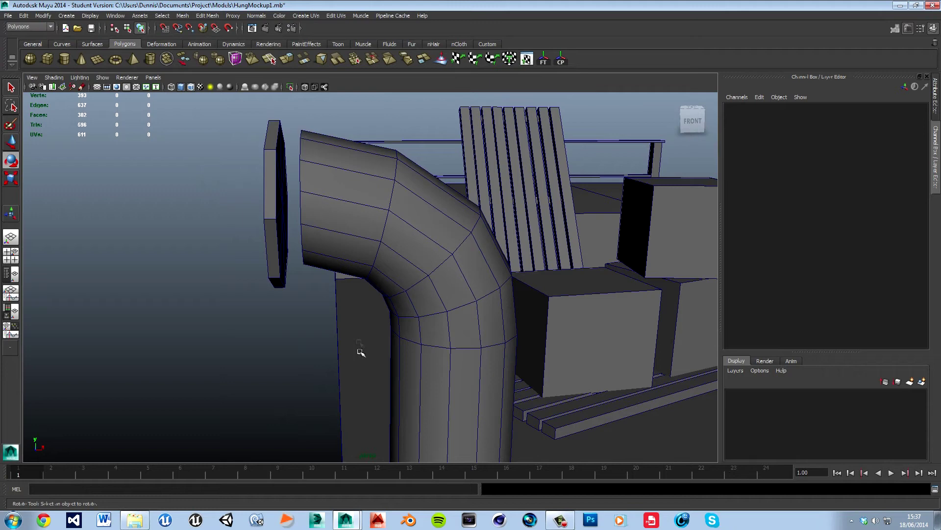
{"action": "left_click", "coordinate": [287, 218]}
{"action": "key", "text": "w"}
{"action": "left_click_drag", "start_coordinate": [309, 208], "coordinate": [361, 222]}
- Duplicate the lower crate nearest the pipe and move the copy to about X -7.462, Z 3.802 at the platform's edge
{"action": "left_click_drag", "start_coordinate": [294, 293], "coordinate": [218, 328], "text": "alt"}
{"action": "scroll", "coordinate": [233, 327], "scroll_direction": "down", "scroll_amount": 4}
{"action": "left_click", "coordinate": [275, 335]}
{"action": "left_click_drag", "start_coordinate": [275, 335], "coordinate": [336, 368], "text": "alt"}
{"action": "left_click", "coordinate": [362, 393]}
{"action": "left_click_drag", "start_coordinate": [304, 415], "coordinate": [308, 319], "text": "alt"}
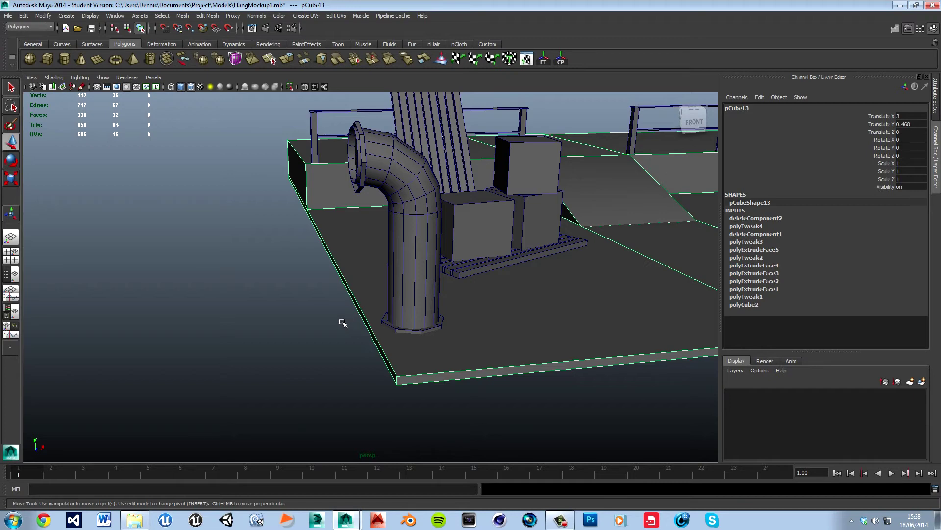
{"action": "left_click", "coordinate": [487, 240]}
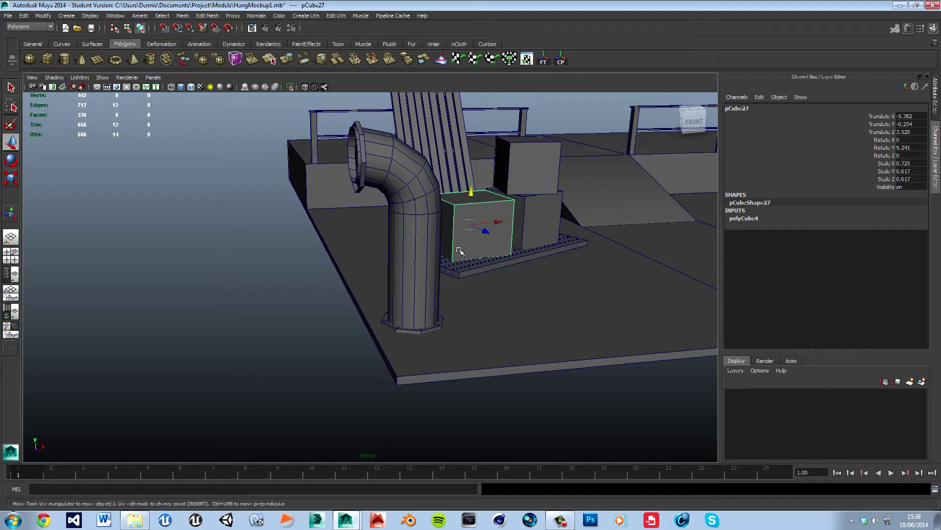
{"action": "key", "text": "ctrl+d"}
{"action": "left_click_drag", "start_coordinate": [504, 230], "coordinate": [366, 260]}
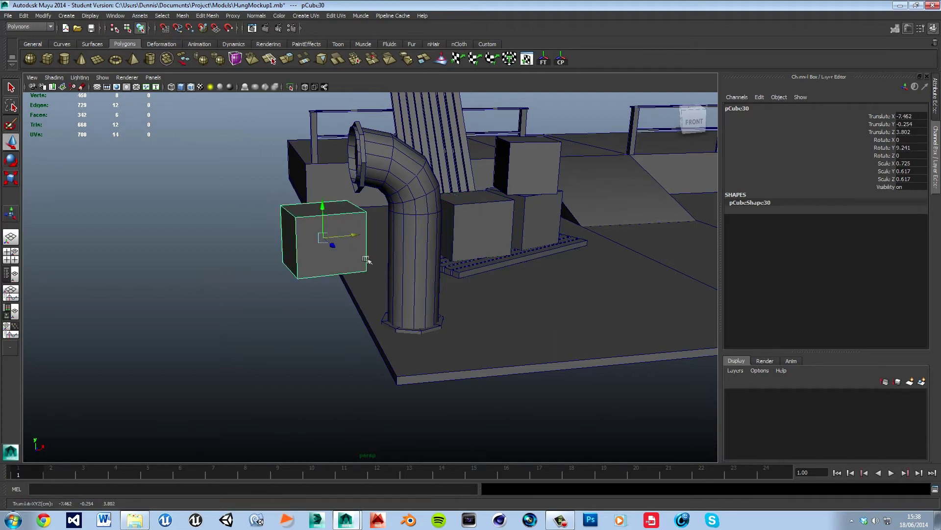
- Set the copied crate's Rotate Y to 0 and flatten it along X into a thin slab of about 0.079
{"action": "left_click", "coordinate": [919, 132]}
{"action": "left_click", "coordinate": [302, 290]}
{"action": "left_click", "coordinate": [351, 242]}
{"action": "key", "text": "r"}
{"action": "mouse_move", "coordinate": [371, 236]}
{"action": "left_mouse_down"}
{"action": "mouse_move", "coordinate": [335, 245]}
{"action": "mouse_move", "coordinate": [378, 246]}
{"action": "left_mouse_up"}
{"action": "key", "text": "w"}
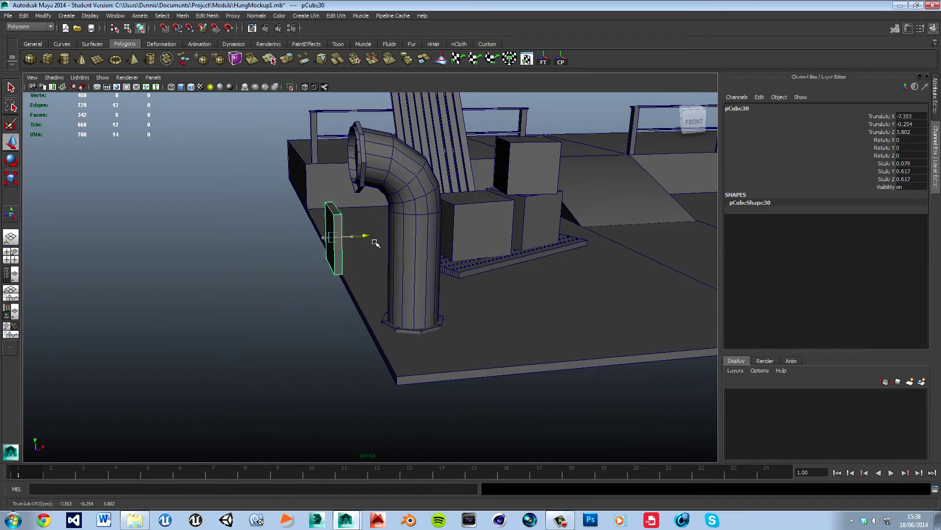
- Move the slab to about X -7.314, Y -0.551, Z 4.92 and enlarge it into a wall with Scale Y 3.79 and Scale Z 2.749
{"action": "left_click_drag", "start_coordinate": [334, 207], "coordinate": [336, 235]}
{"action": "left_click_drag", "start_coordinate": [369, 266], "coordinate": [353, 333]}
{"action": "key", "text": "r"}
{"action": "left_click_drag", "start_coordinate": [366, 267], "coordinate": [359, 204]}
{"action": "left_click_drag", "start_coordinate": [357, 307], "coordinate": [370, 168]}
{"action": "left_click_drag", "start_coordinate": [372, 318], "coordinate": [412, 399]}
{"action": "left_click_drag", "start_coordinate": [504, 346], "coordinate": [468, 343], "text": "alt"}
{"action": "key", "text": "w"}
{"action": "left_click_drag", "start_coordinate": [418, 311], "coordinate": [417, 313]}
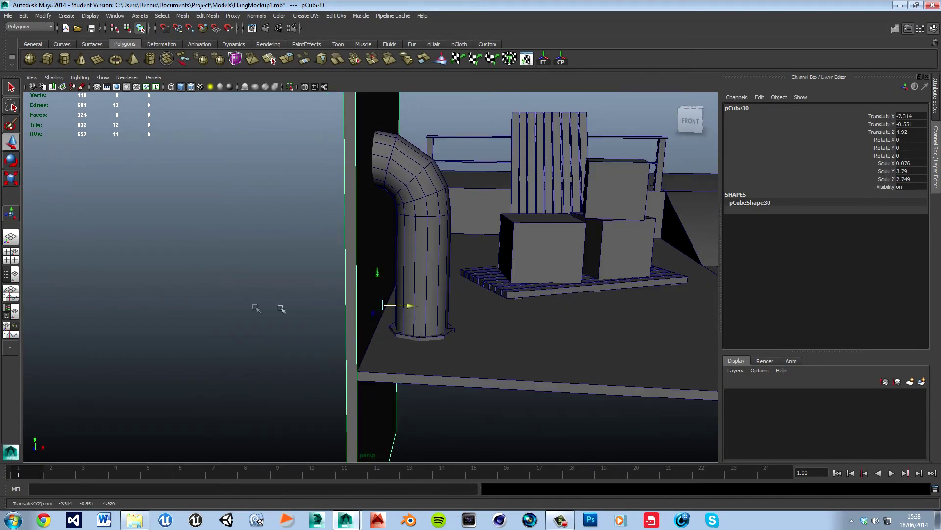
- Move the pipe's upper flange along X to about -7.278 so it sits against the wall slab's inner face
{"action": "left_click_drag", "start_coordinate": [257, 309], "coordinate": [284, 309], "text": "alt"}
{"action": "left_click", "coordinate": [367, 175]}
{"action": "left_click_drag", "start_coordinate": [313, 220], "coordinate": [291, 226], "text": "alt"}
{"action": "left_click_drag", "start_coordinate": [399, 165], "coordinate": [414, 168]}
{"action": "left_click", "coordinate": [262, 279]}
{"action": "left_click_drag", "start_coordinate": [263, 279], "coordinate": [249, 293], "text": "alt"}
- Select the pipe and its base plate and move them together along X to about -6.754
{"action": "left_click", "coordinate": [426, 354]}
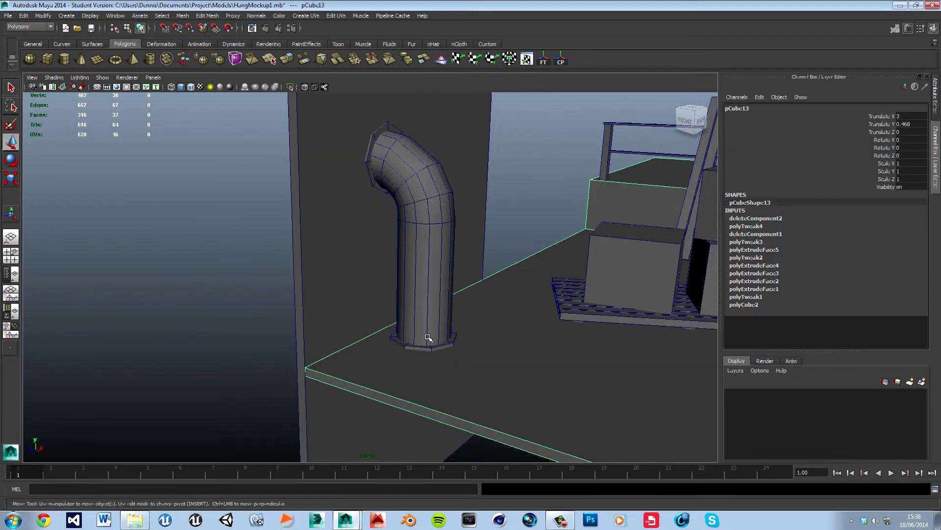
{"action": "left_click", "coordinate": [425, 347]}
{"action": "left_click", "coordinate": [434, 274], "text": "shift"}
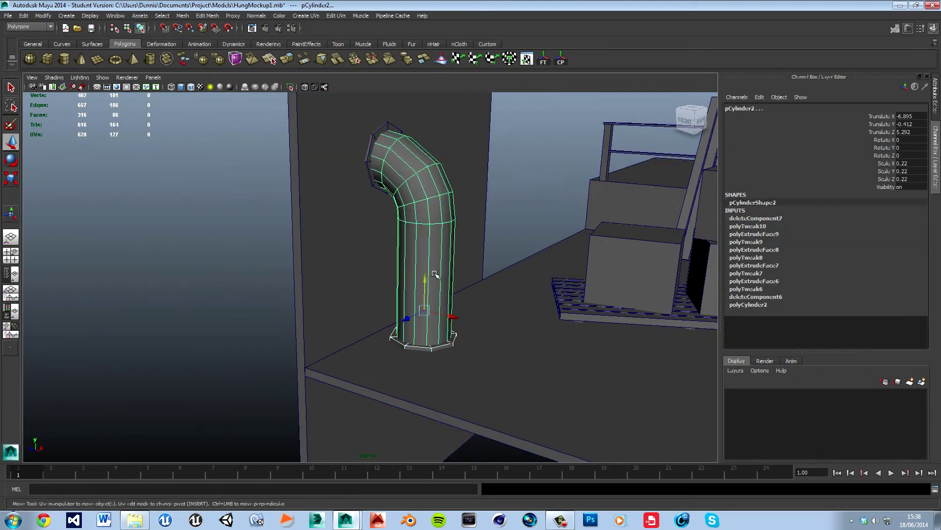
{"action": "left_click", "coordinate": [470, 333]}
{"action": "key", "text": "ctrl+z"}
{"action": "left_click_drag", "start_coordinate": [456, 322], "coordinate": [472, 337]}
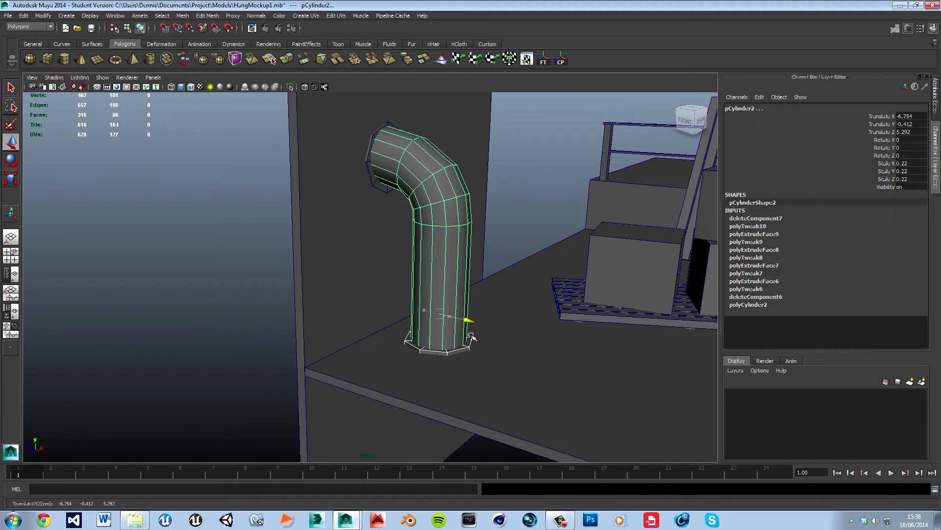
- Raise the upper flange to about Y 0.795 to center it on the pipe's mouth
{"action": "left_click", "coordinate": [394, 197]}
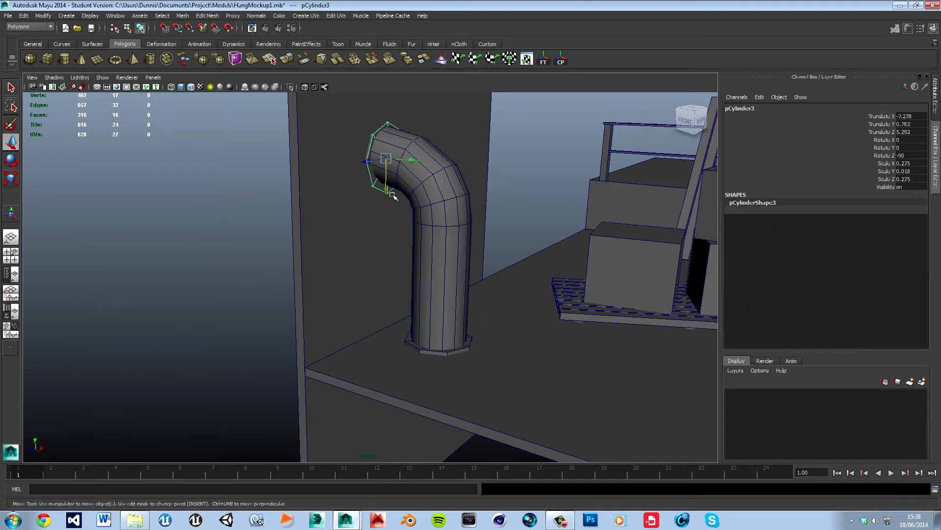
{"action": "left_click_drag", "start_coordinate": [393, 196], "coordinate": [393, 195]}
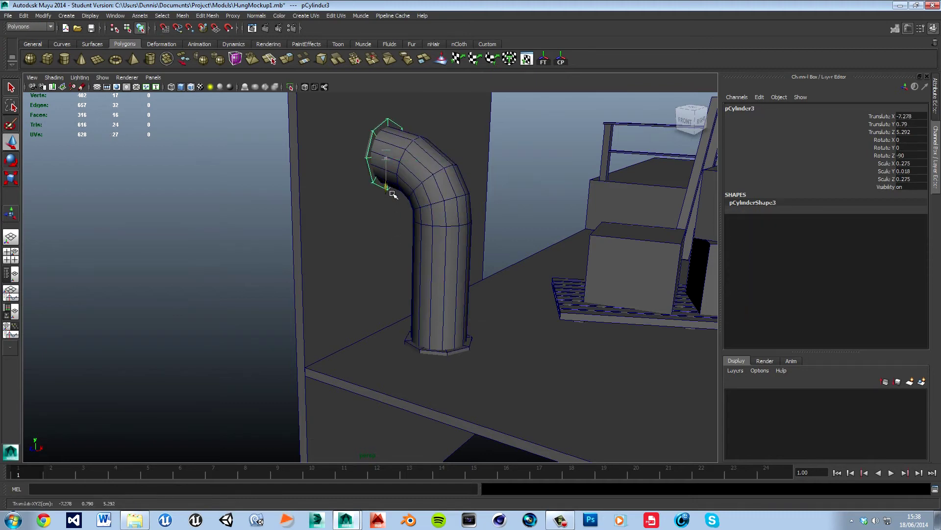
{"action": "left_click", "coordinate": [531, 162]}
{"action": "left_click_drag", "start_coordinate": [531, 163], "coordinate": [515, 245], "text": "alt"}
{"action": "left_click_drag", "start_coordinate": [488, 273], "coordinate": [374, 297], "text": "alt"}
{"action": "left_click", "coordinate": [361, 352]}
{"action": "left_click", "coordinate": [279, 131]}
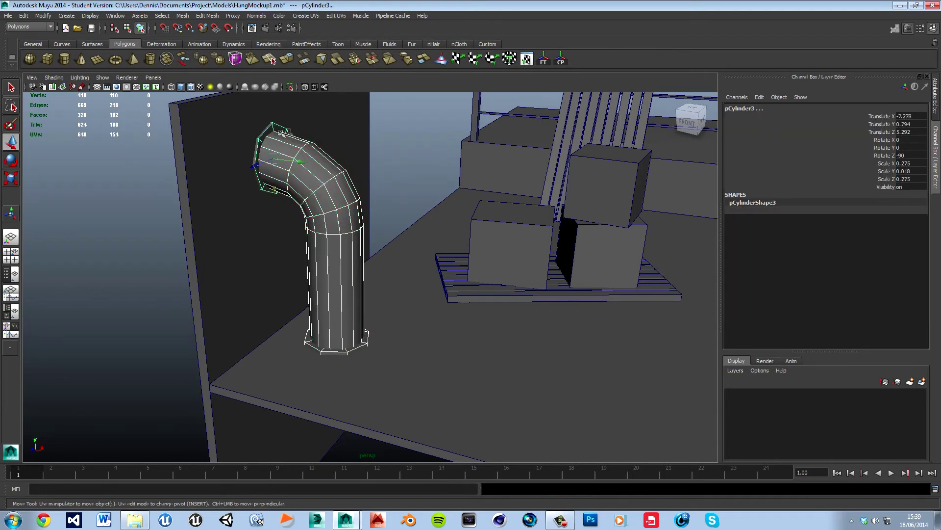
{"action": "left_click", "coordinate": [280, 135]}
{"action": "middle_click_drag", "start_coordinate": [281, 192], "coordinate": [280, 191]}
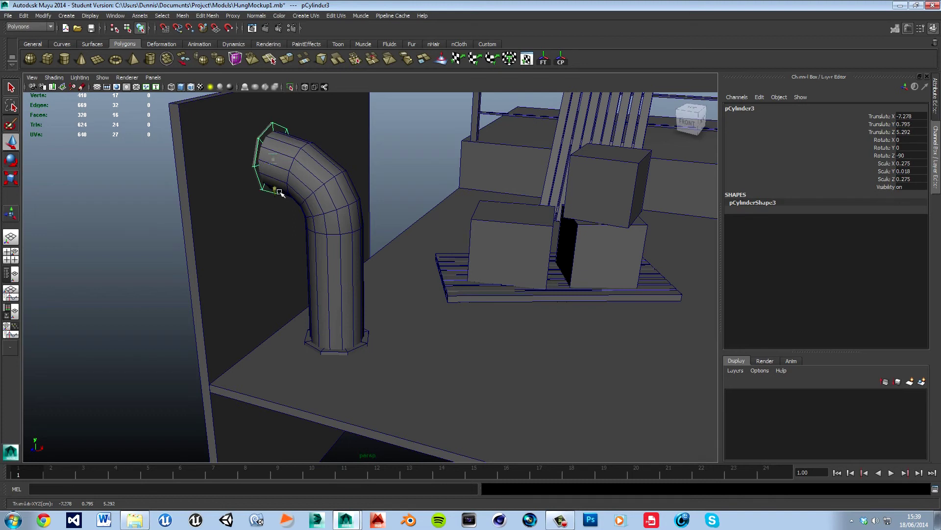
- Combine the flange, pipe and base plate into a single mesh
{"action": "left_click", "coordinate": [338, 278], "text": "shift"}
{"action": "left_click", "coordinate": [353, 354], "text": "shift"}
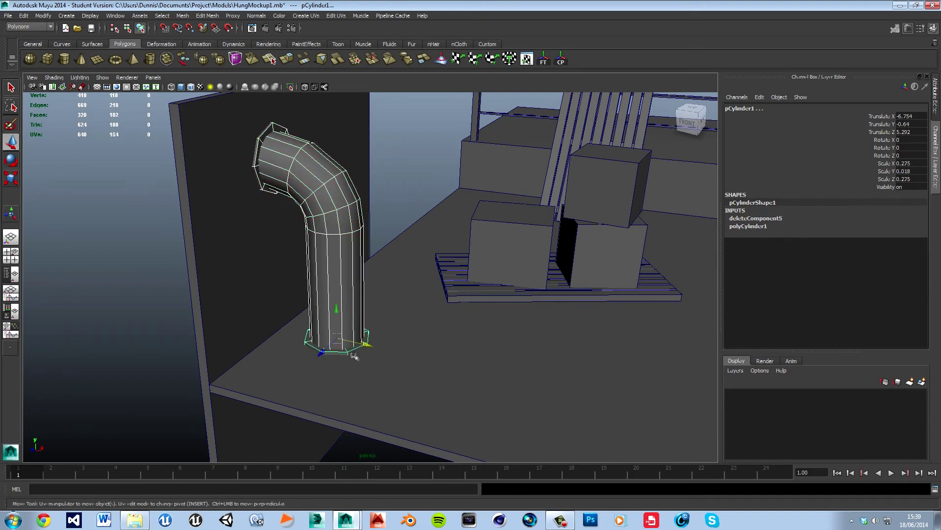
{"action": "left_click", "coordinate": [183, 16]}
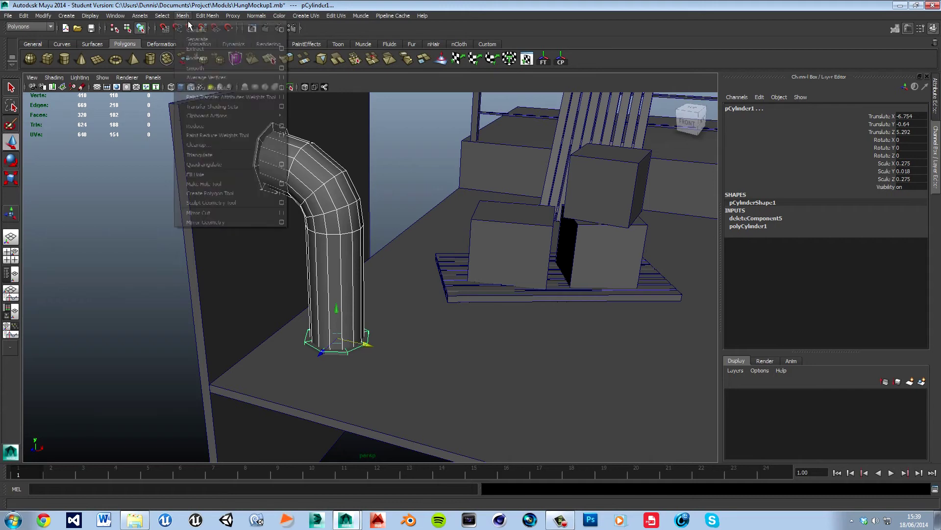
{"action": "left_click", "coordinate": [215, 35]}
- Move the wall slab away from the platform to about X -10.265
{"action": "left_click", "coordinate": [260, 223]}
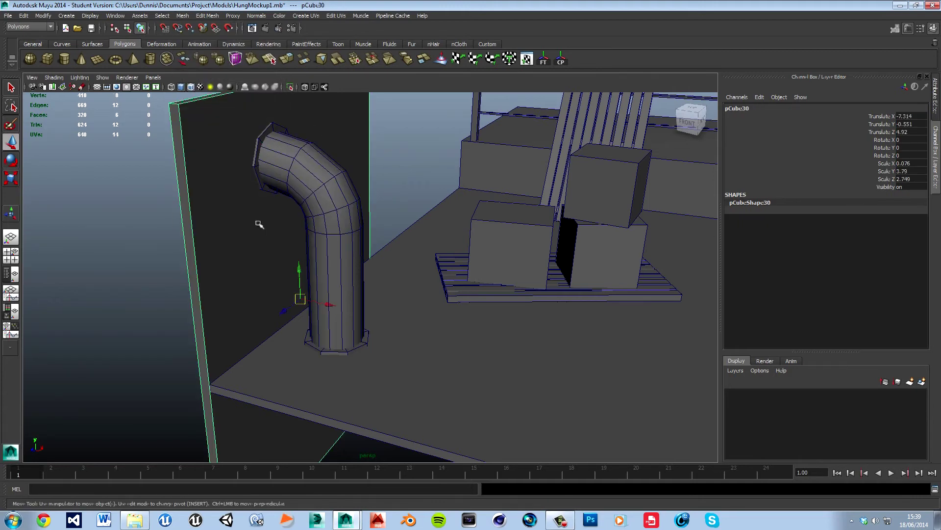
{"action": "left_click_drag", "start_coordinate": [337, 310], "coordinate": [248, 260]}
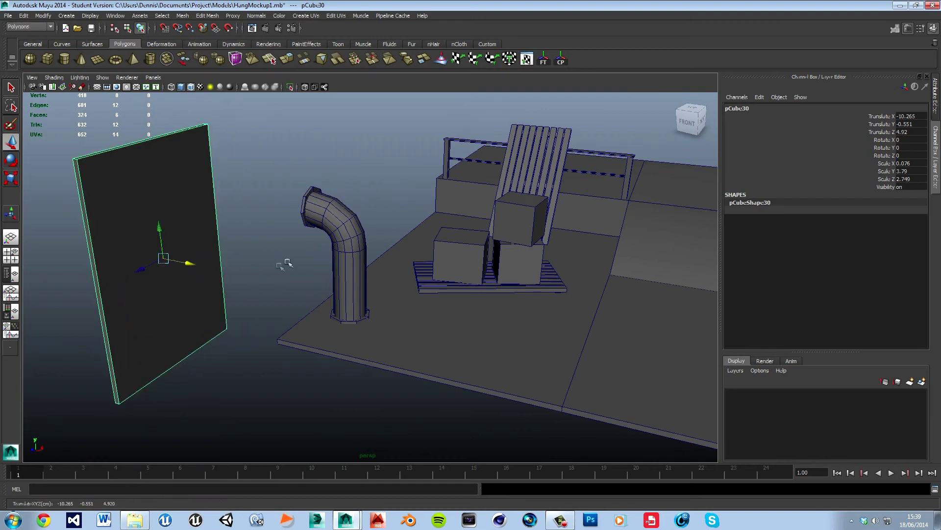
{"action": "left_click", "coordinate": [313, 263]}
{"action": "scroll", "coordinate": [343, 279], "scroll_direction": "up", "scroll_amount": 3}
- Edit the combined pipe's pivot in the front view, moving it along X to about -6.77 over the pipe
{"action": "left_click", "coordinate": [352, 275]}
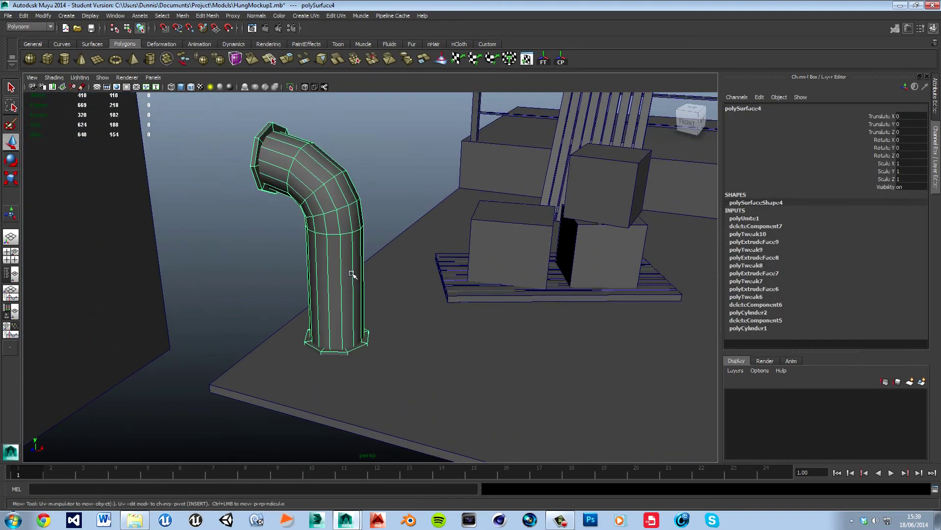
{"action": "left_click_drag", "start_coordinate": [338, 225], "coordinate": [357, 248], "text": "alt"}
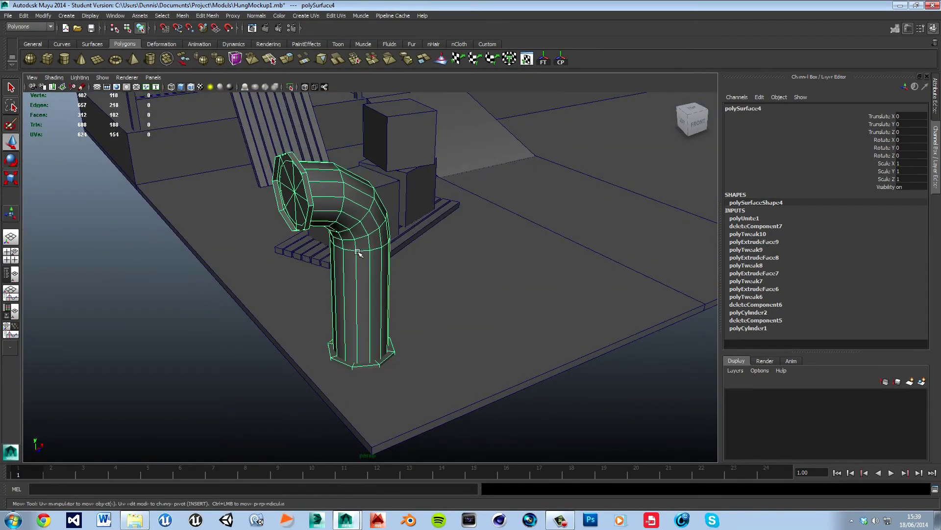
{"action": "middle_click_drag", "start_coordinate": [358, 255], "coordinate": [363, 272], "text": "alt"}
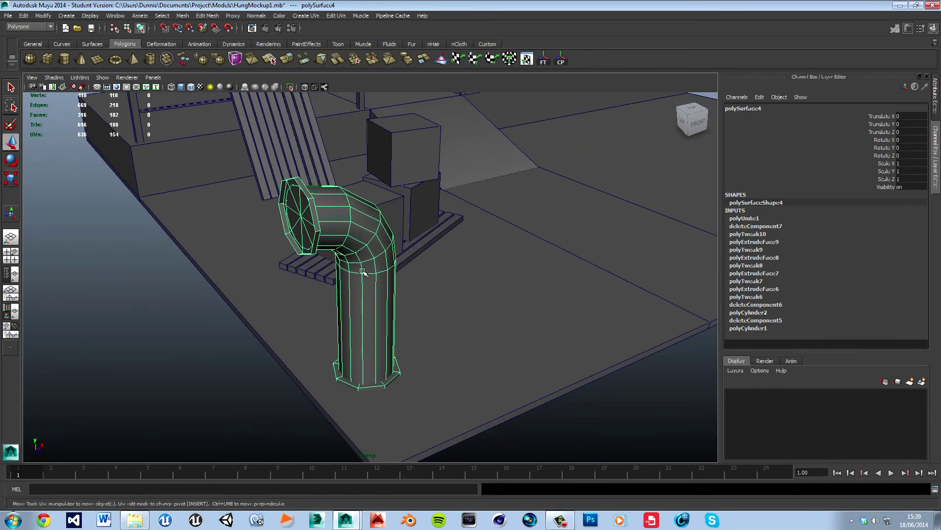
{"action": "scroll", "coordinate": [363, 272], "scroll_direction": "down", "scroll_amount": 6}
{"action": "left_click_drag", "start_coordinate": [470, 273], "coordinate": [421, 248], "text": "alt"}
{"action": "key", "text": "space"}
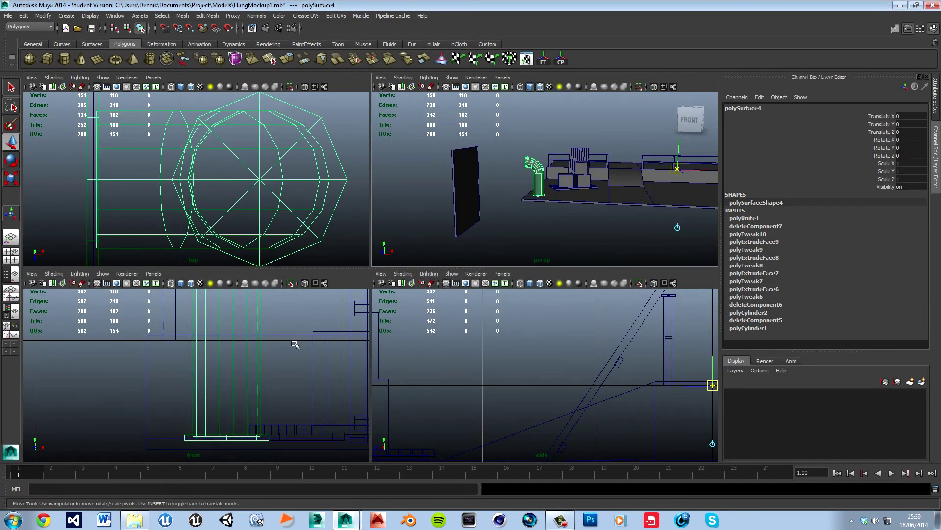
{"action": "key", "text": "space"}
{"action": "scroll", "coordinate": [294, 343], "scroll_direction": "down", "scroll_amount": 10}
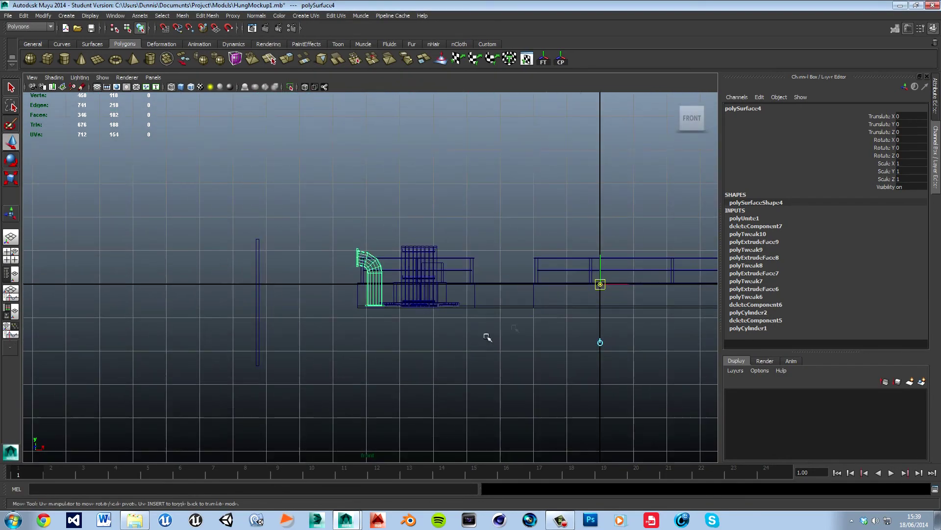
{"action": "left_click_drag", "start_coordinate": [633, 290], "coordinate": [413, 272]}
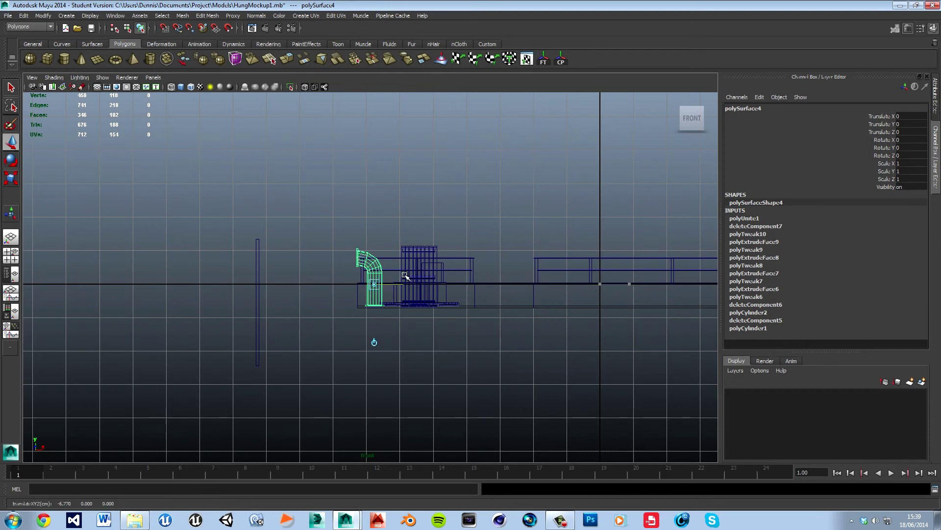
- Refine the pivot to about X -6.756 and lower it to the base plate at about Y -0.658
{"action": "key", "text": "f"}
{"action": "left_click", "coordinate": [425, 324]}
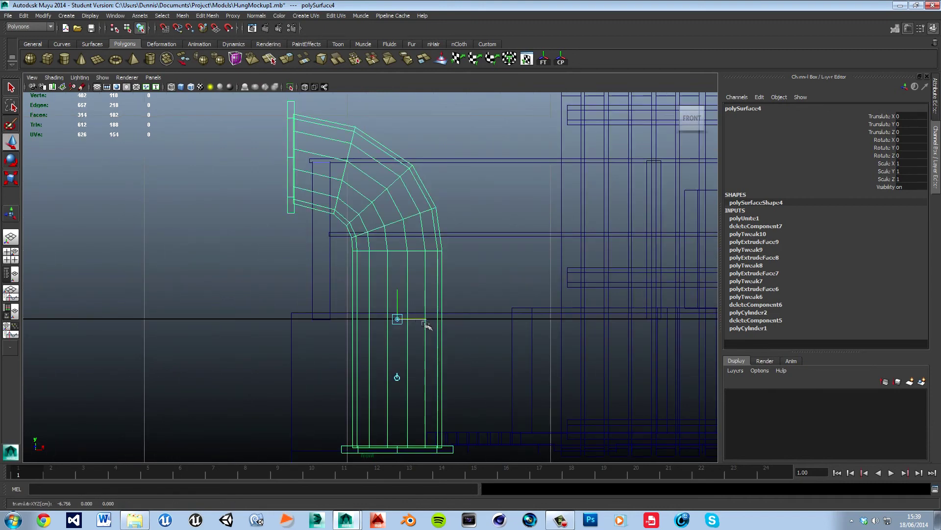
{"action": "left_click_drag", "start_coordinate": [403, 301], "coordinate": [419, 428]}
- Move the pivot along Z to about 5.305 under the pipe in the side view
{"action": "key", "text": "space"}
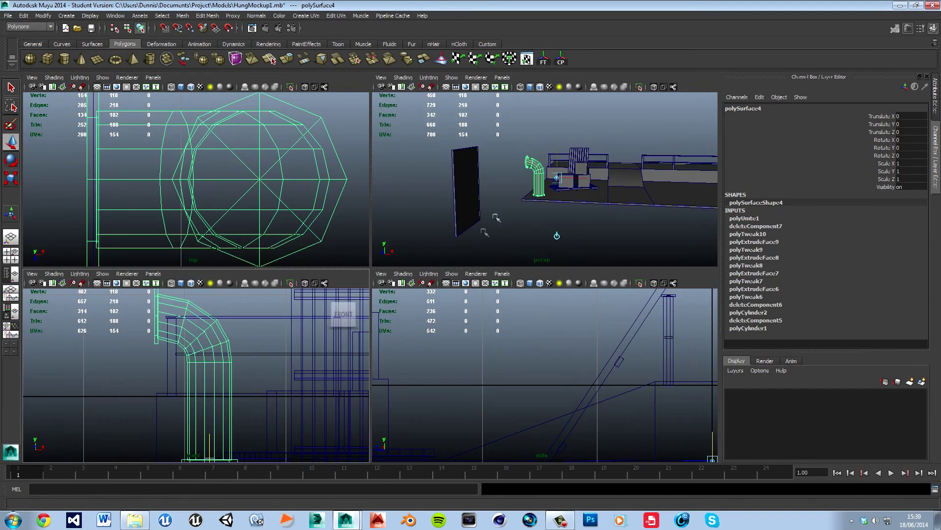
{"action": "key", "text": "space"}
{"action": "scroll", "coordinate": [542, 365], "scroll_direction": "down", "scroll_amount": 10}
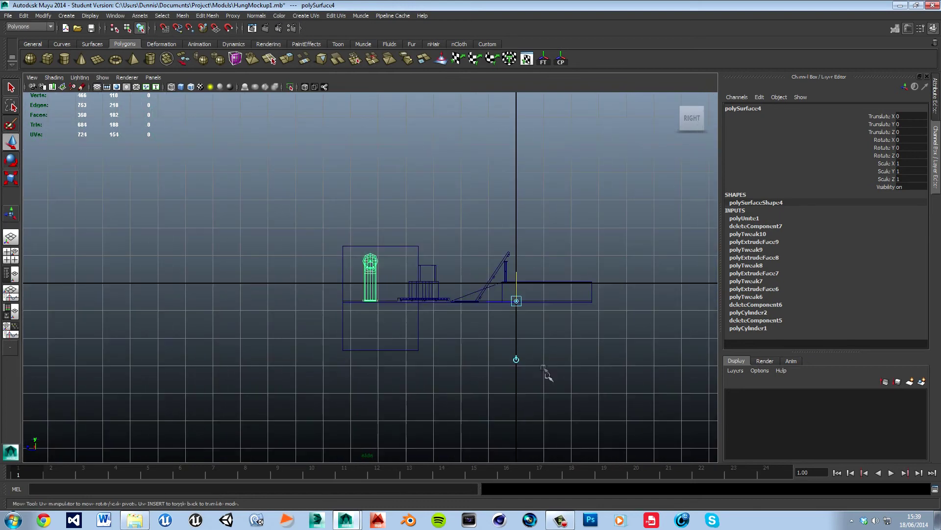
{"action": "left_click_drag", "start_coordinate": [565, 317], "coordinate": [363, 319]}
{"action": "key", "text": "f"}
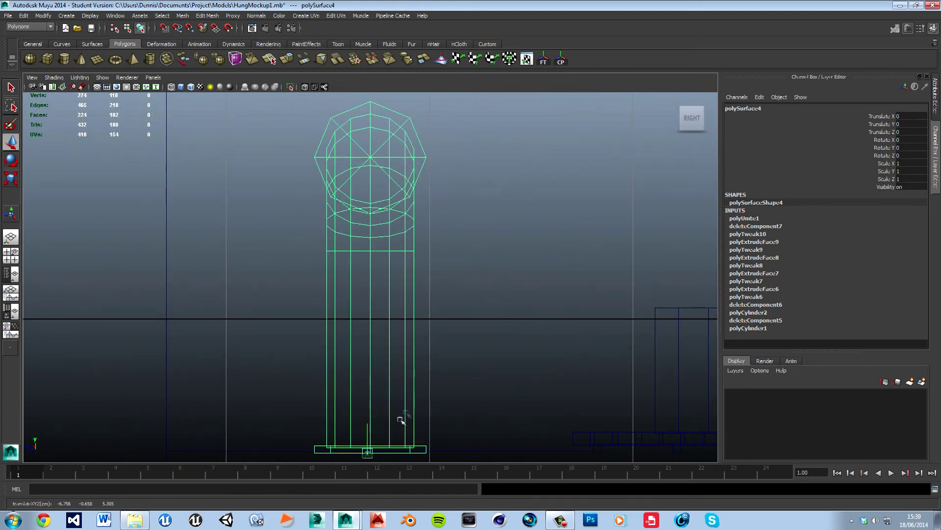
- Fine-tune the pivot to the base plate's center at about Z 5.291 and finish pivot editing in the perspective view
{"action": "scroll", "coordinate": [387, 444], "scroll_direction": "up", "scroll_amount": 4}
{"action": "middle_click_drag", "start_coordinate": [460, 394], "coordinate": [466, 147], "text": "alt"}
{"action": "middle_click_drag", "start_coordinate": [462, 284], "coordinate": [465, 45], "text": "alt"}
{"action": "left_click_drag", "start_coordinate": [348, 301], "coordinate": [352, 303]}
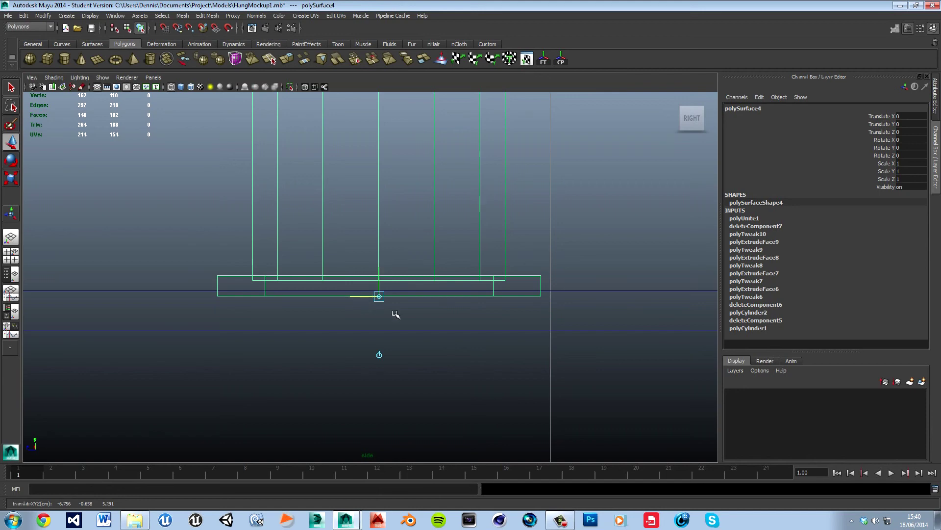
{"action": "key", "text": "space"}
{"action": "key", "text": "space"}
{"action": "scroll", "coordinate": [407, 377], "scroll_direction": "up", "scroll_amount": 5}
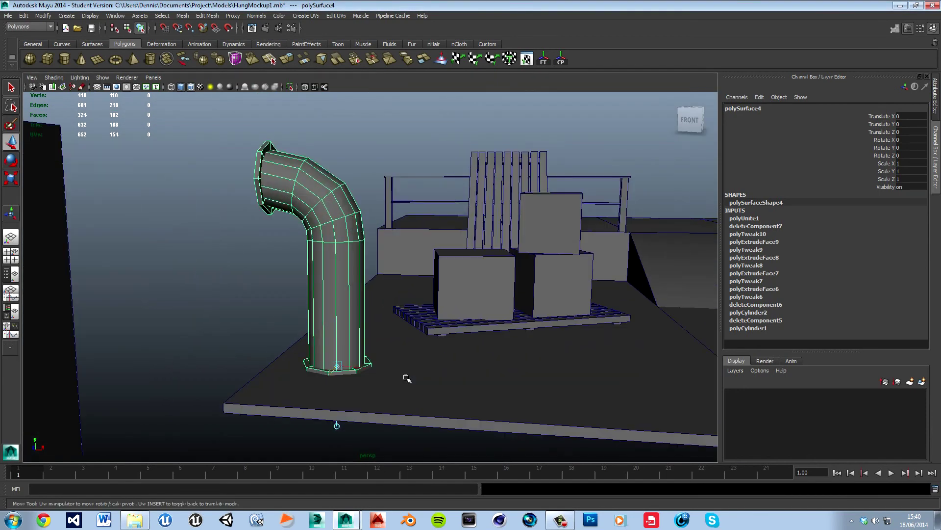
{"action": "scroll", "coordinate": [391, 390], "scroll_direction": "up", "scroll_amount": 2}
{"action": "left_click", "coordinate": [194, 291]}
{"action": "middle_click_drag", "start_coordinate": [186, 272], "coordinate": [275, 300], "text": "alt"}
{"action": "left_click", "coordinate": [402, 185]}
{"action": "key", "text": "Insert"}
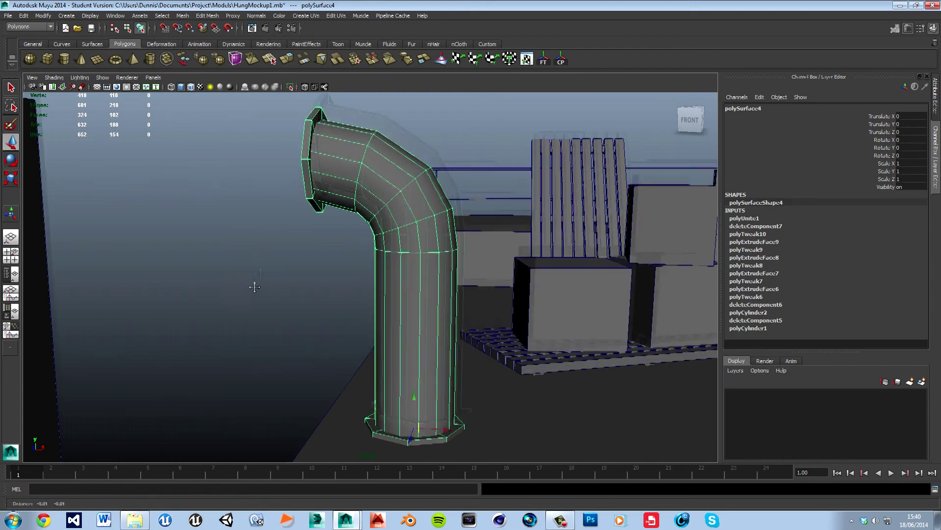
- Duplicate the combined vent pipe and place the copy directly beside it on the side toward the crates
{"action": "scroll", "coordinate": [252, 288], "scroll_direction": "down", "scroll_amount": 5}
{"action": "middle_click_drag", "start_coordinate": [368, 355], "coordinate": [383, 310], "text": "alt"}
{"action": "left_click_drag", "start_coordinate": [392, 337], "coordinate": [237, 276], "text": "alt"}
{"action": "left_click", "coordinate": [229, 287]}
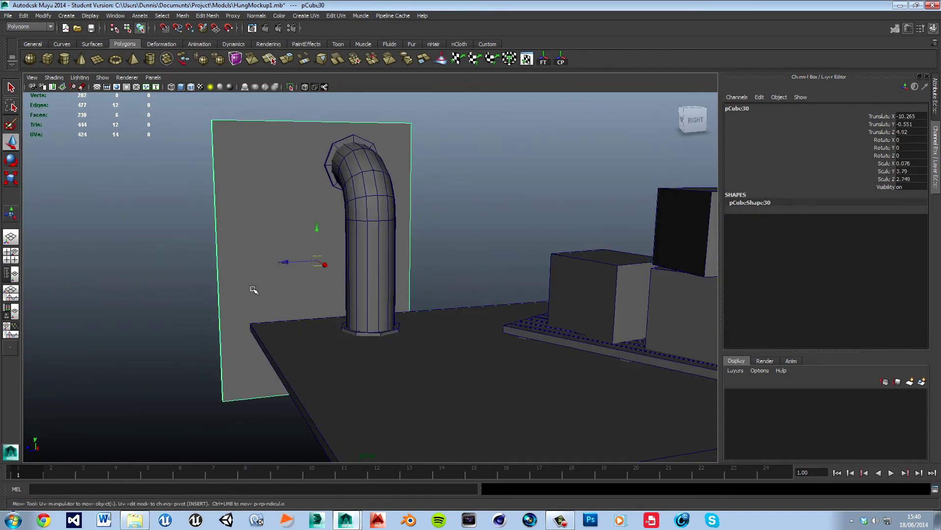
{"action": "left_click", "coordinate": [479, 212]}
{"action": "left_click_drag", "start_coordinate": [479, 213], "coordinate": [412, 258], "text": "alt"}
{"action": "left_click", "coordinate": [369, 262]}
{"action": "key", "text": "ctrl+d"}
{"action": "left_click_drag", "start_coordinate": [325, 336], "coordinate": [397, 345]}
{"action": "left_click", "coordinate": [579, 269]}
- Save the scene as HungMockup1.mb, accepting the student version notice
{"action": "left_click_drag", "start_coordinate": [300, 305], "coordinate": [282, 297], "text": "alt"}
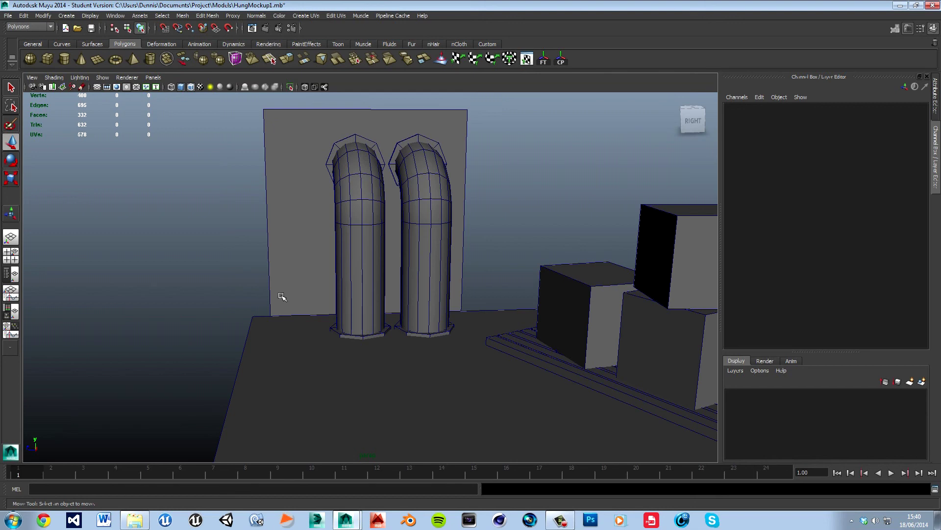
{"action": "left_click_drag", "start_coordinate": [282, 297], "coordinate": [456, 309], "text": "alt"}
{"action": "right_click_drag", "start_coordinate": [456, 309], "coordinate": [319, 306], "text": "alt"}
{"action": "left_click_drag", "start_coordinate": [414, 303], "coordinate": [359, 306], "text": "alt"}
{"action": "right_click_drag", "start_coordinate": [358, 305], "coordinate": [493, 319], "text": "alt"}
{"action": "left_click_drag", "start_coordinate": [493, 319], "coordinate": [417, 317], "text": "alt"}
{"action": "key", "text": "q"}
{"action": "key", "text": "ctrl+s"}
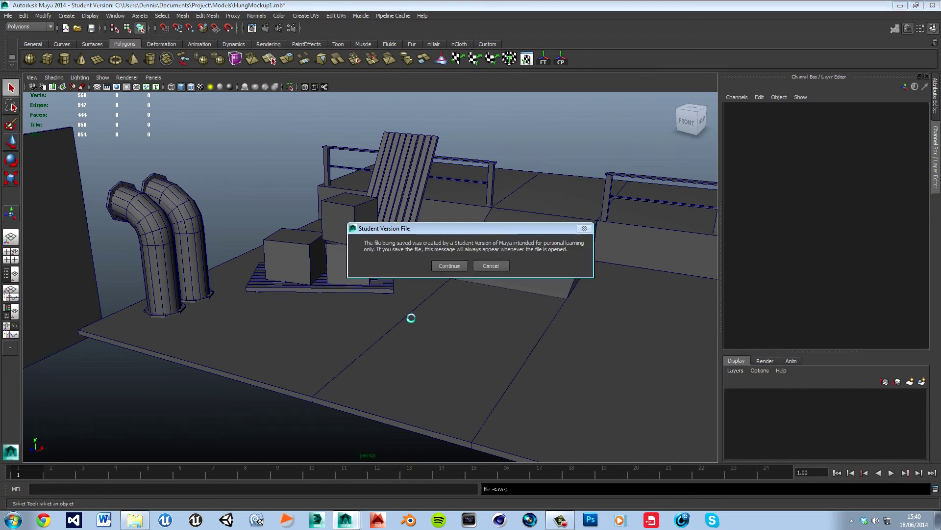
{"action": "key", "text": "Return"}
{"action": "key", "text": "w"}
{"action": "left_click", "coordinate": [852, 520]}
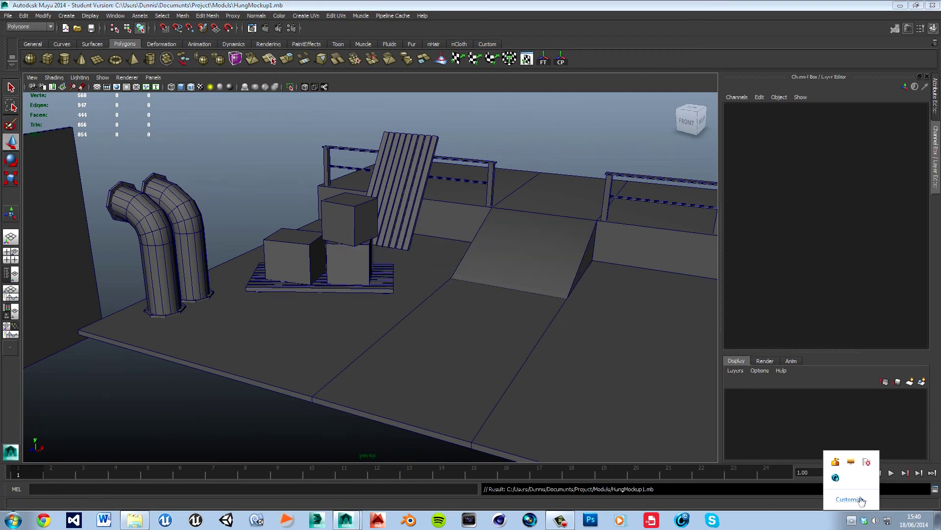
{"action": "left_click", "coordinate": [572, 521]}
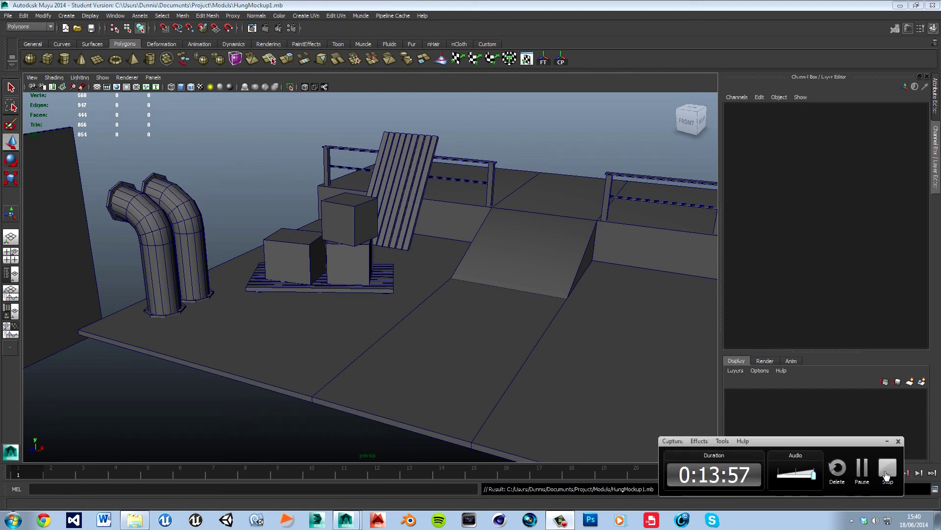